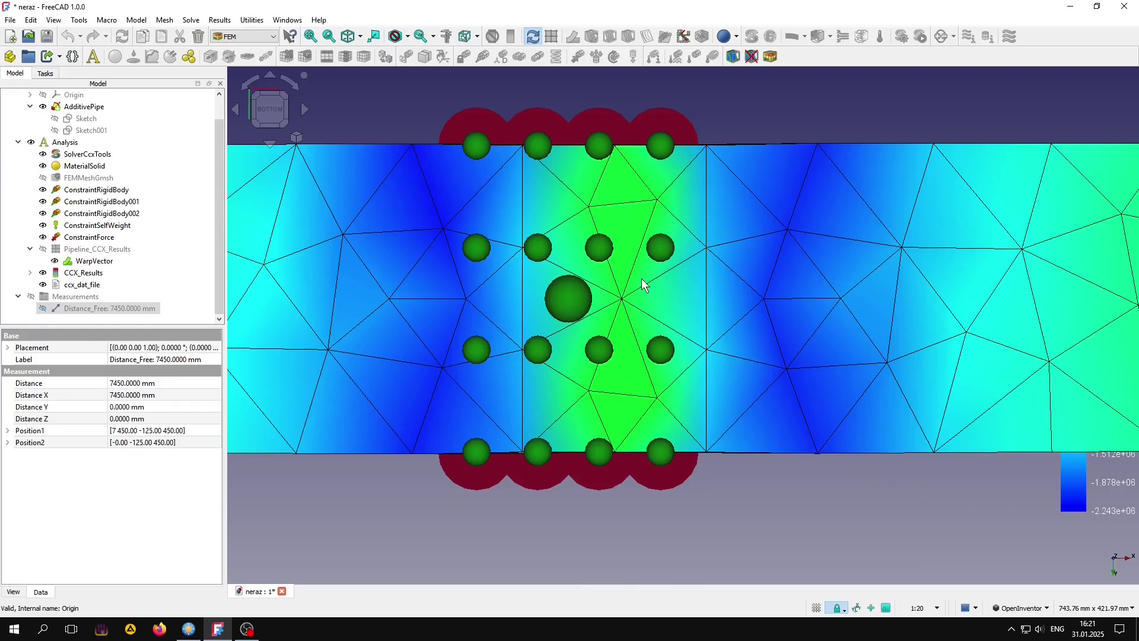
# Orbit and zoom the solved beam's stress results to view the pins and the beam end.
pyautogui.moveTo(637, 272)
pyautogui.mouseDown()
pyautogui.moveTo(634, 311)
pyautogui.moveTo(699, 401)
pyautogui.mouseUp()
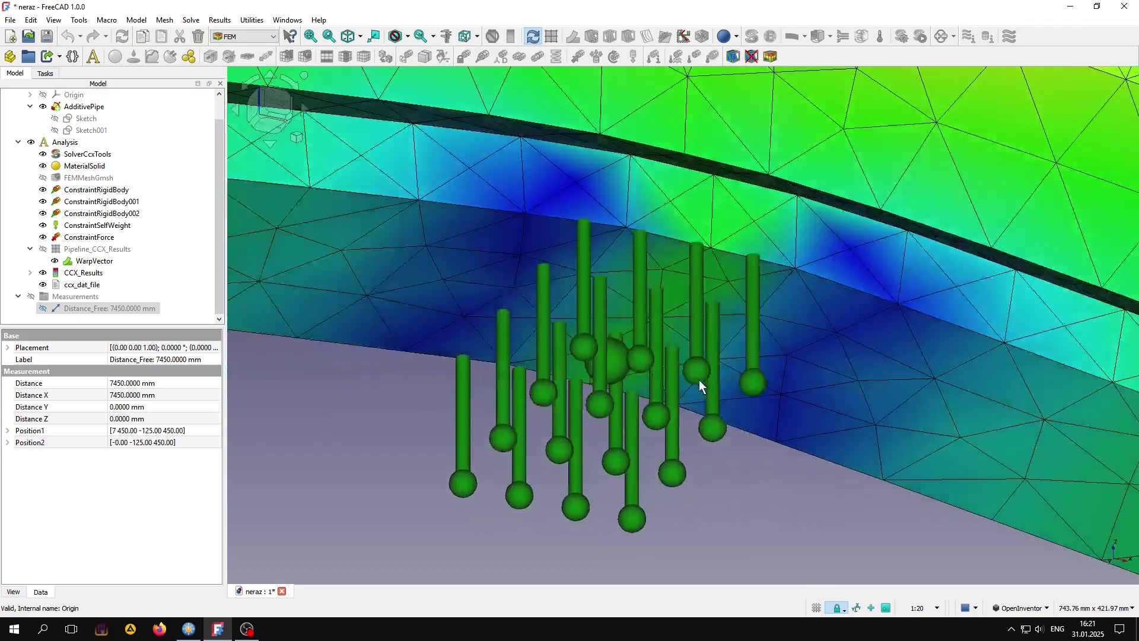
pyautogui.moveTo(698, 401)
pyautogui.mouseDown()
pyautogui.moveTo(716, 286)
pyautogui.moveTo(890, 300)
pyautogui.moveTo(834, 313)
pyautogui.moveTo(720, 292)
pyautogui.moveTo(490, 302)
pyautogui.moveTo(602, 360)
pyautogui.moveTo(500, 312)
pyautogui.moveTo(475, 276)
pyautogui.mouseUp()
pyautogui.scroll(-2, 475, 275)
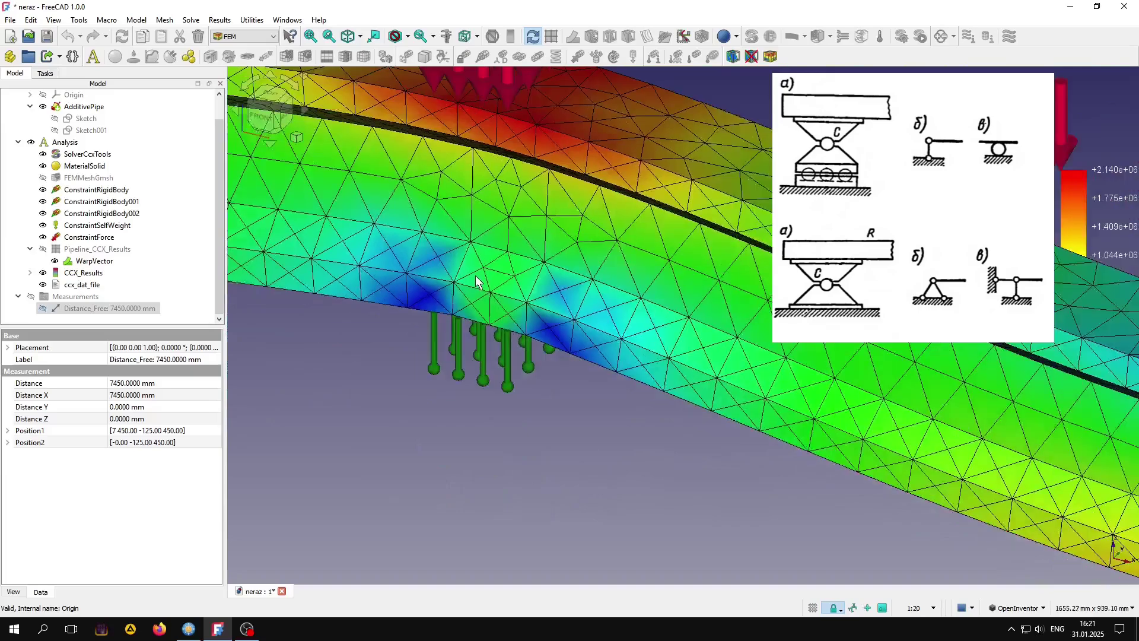
pyautogui.scroll(-2, 476, 275)
pyautogui.scroll(-2, 475, 276)
pyautogui.scroll(-2, 486, 280)
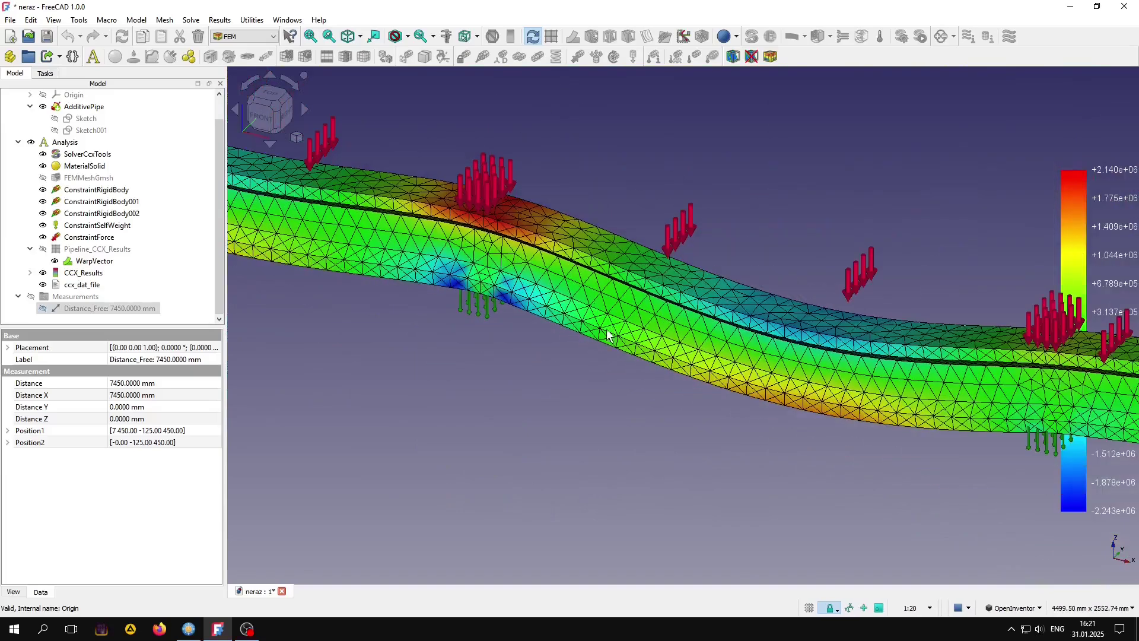
pyautogui.moveTo(500, 287); pyautogui.dragTo(576, 340)
pyautogui.scroll(-2, 574, 338)
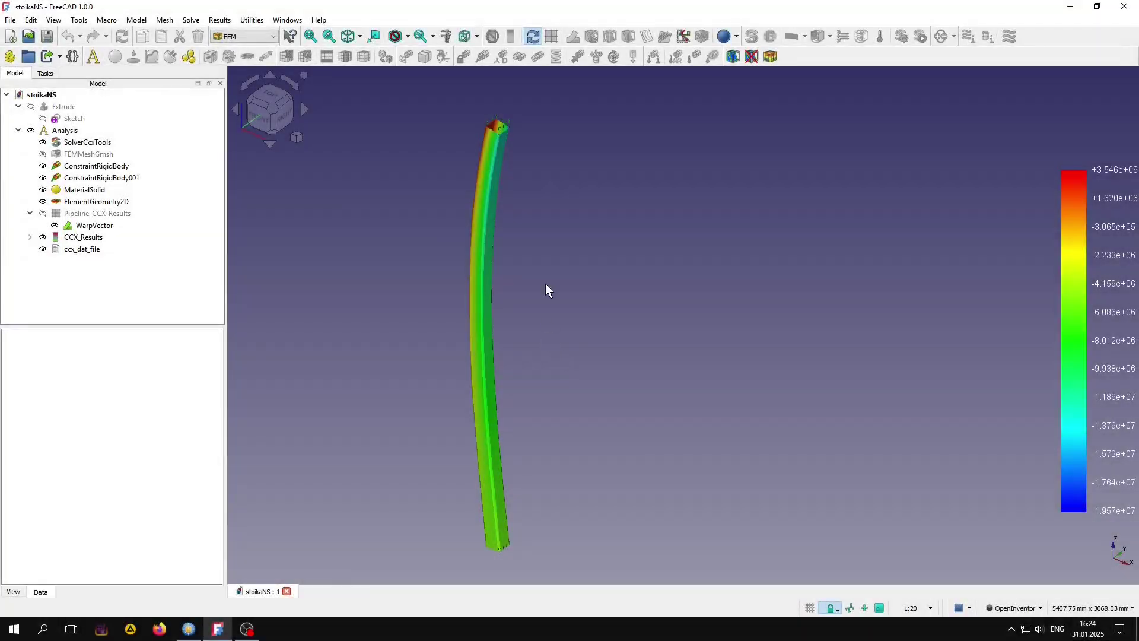
# Zoom in close on the stoikaNS column's stress results.
pyautogui.scroll(1, 507, 129)
pyautogui.scroll(2, 489, 102)
pyautogui.scroll(2, 489, 102)
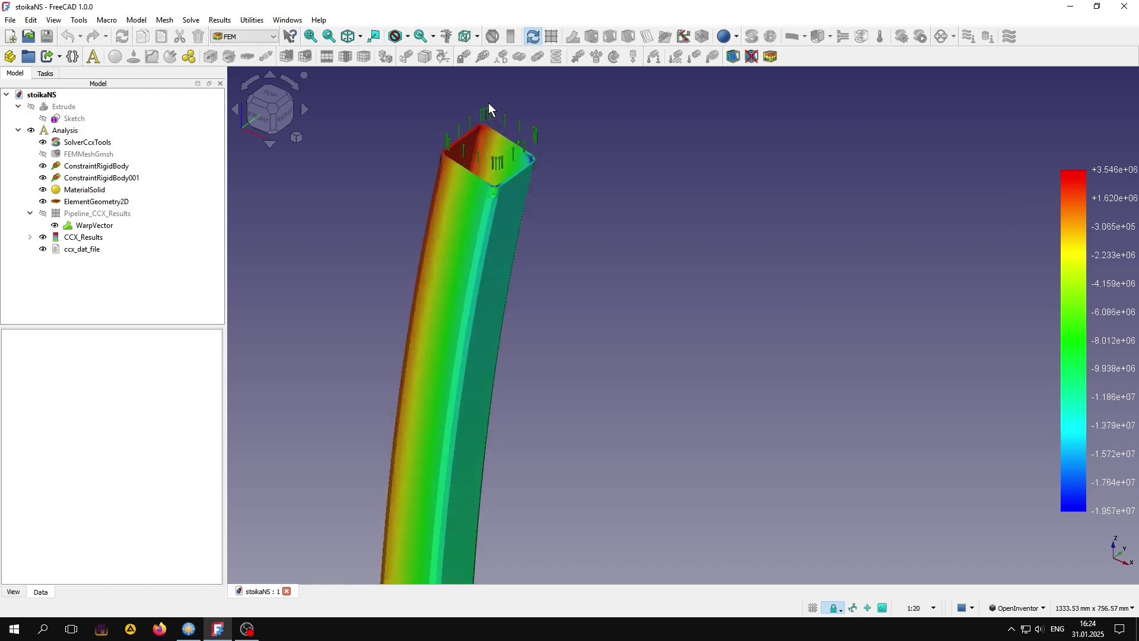
pyautogui.scroll(3, 476, 125)
pyautogui.scroll(2, 475, 120)
pyautogui.scroll(2, 456, 141)
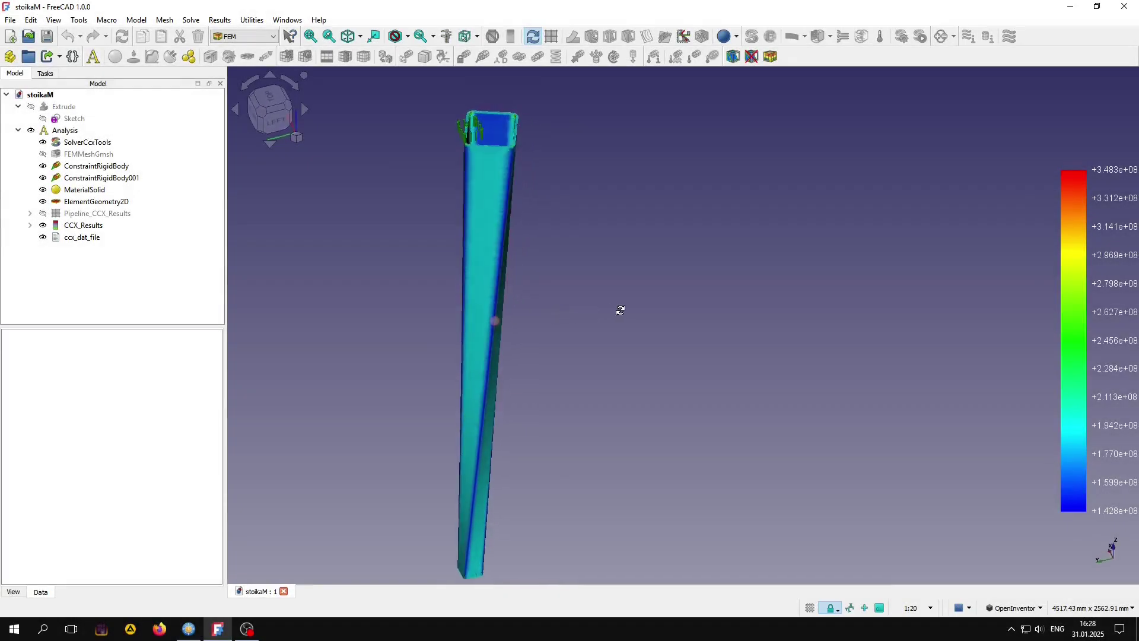
# Rotate the column toward an end-on view and zoom in on its cross-section.
pyautogui.moveTo(617, 310)
pyautogui.mouseDown()
pyautogui.moveTo(763, 300)
pyautogui.moveTo(457, 295)
pyautogui.moveTo(443, 303)
pyautogui.moveTo(442, 376)
pyautogui.mouseUp()
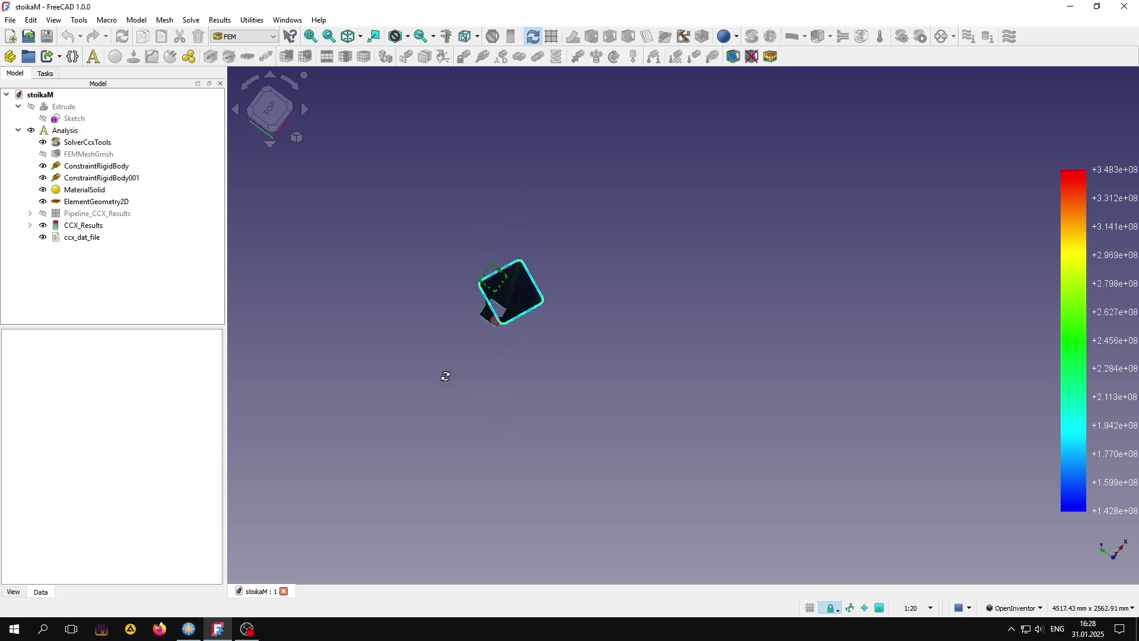
pyautogui.scroll(2, 504, 305)
pyautogui.scroll(2, 503, 305)
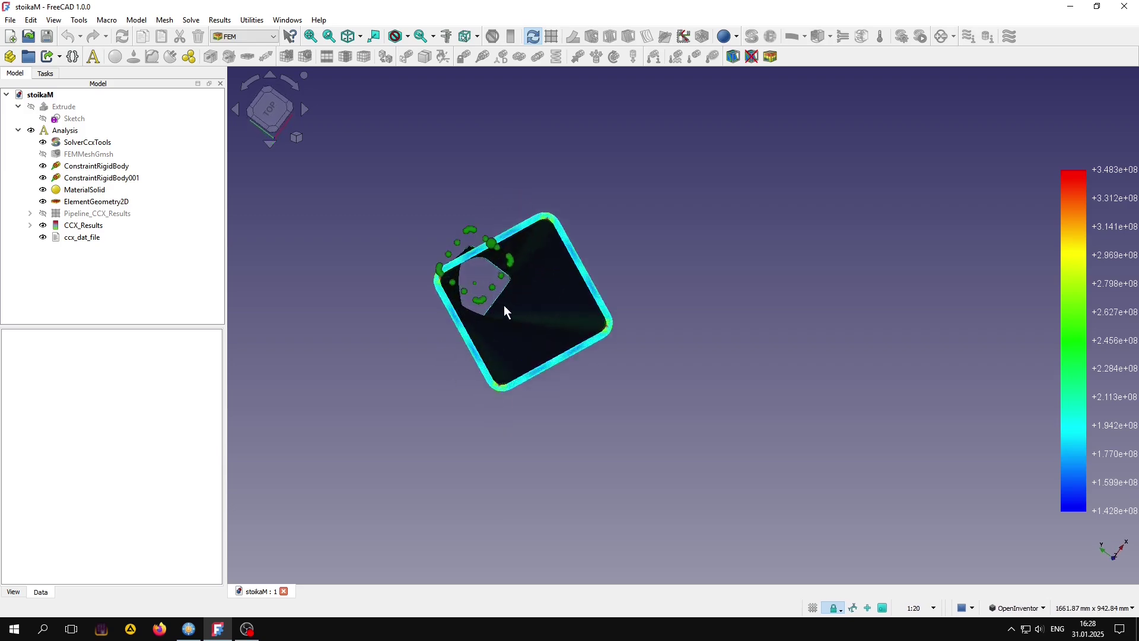
pyautogui.scroll(2, 503, 305)
pyautogui.scroll(2, 502, 305)
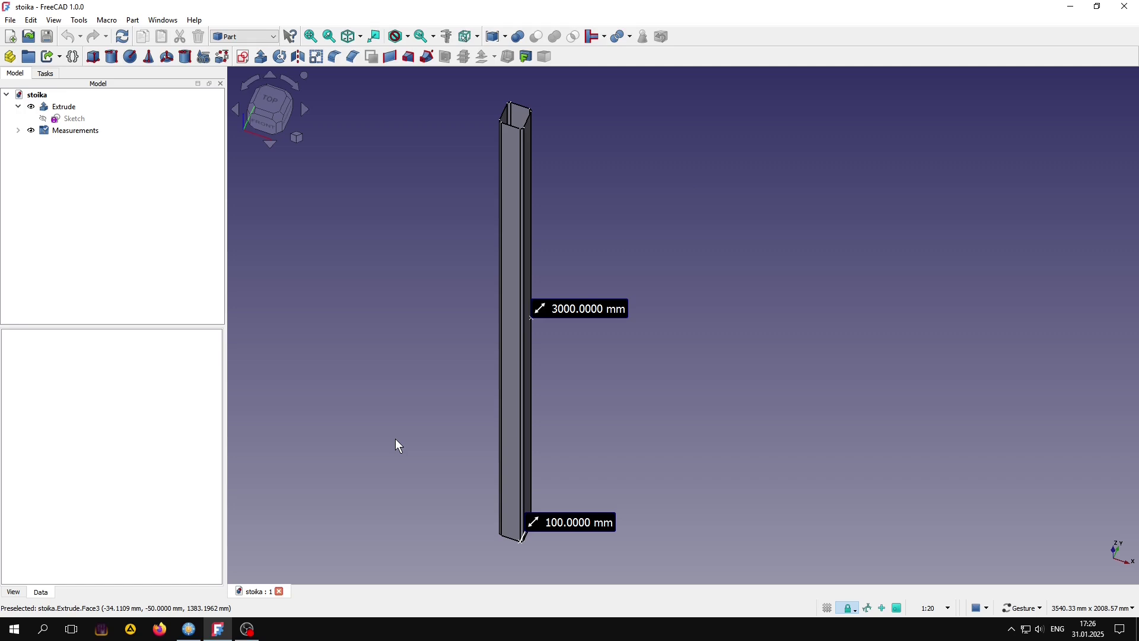
# Inspect the fully constrained 100 mm square profile sketch with R10 mm corners.
pyautogui.doubleClick(76, 118)
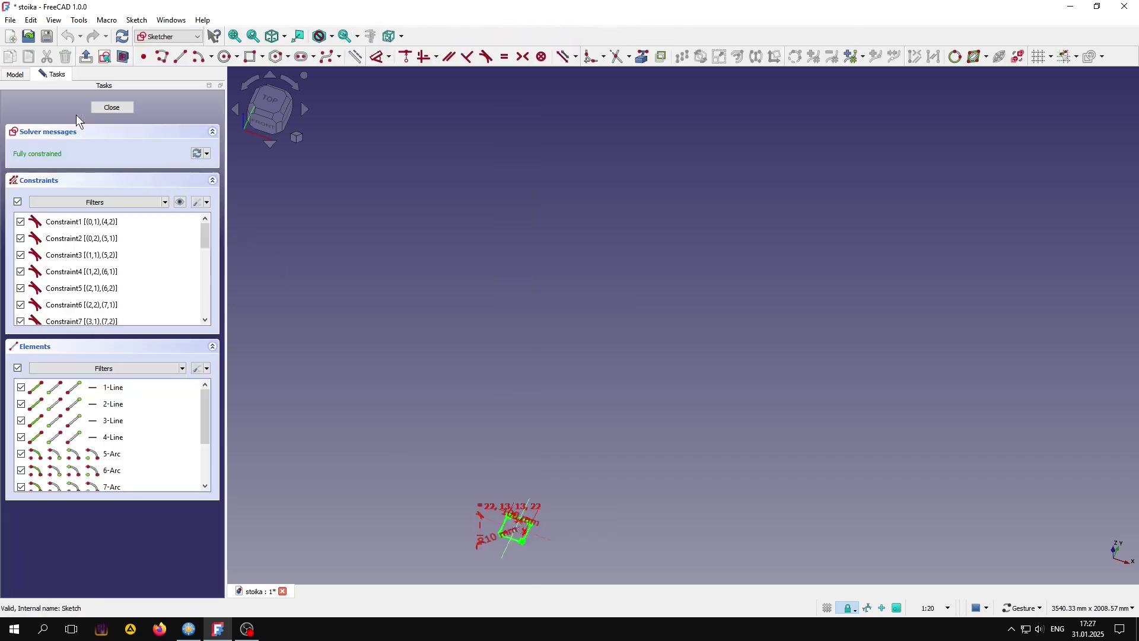
pyautogui.click(234, 36)
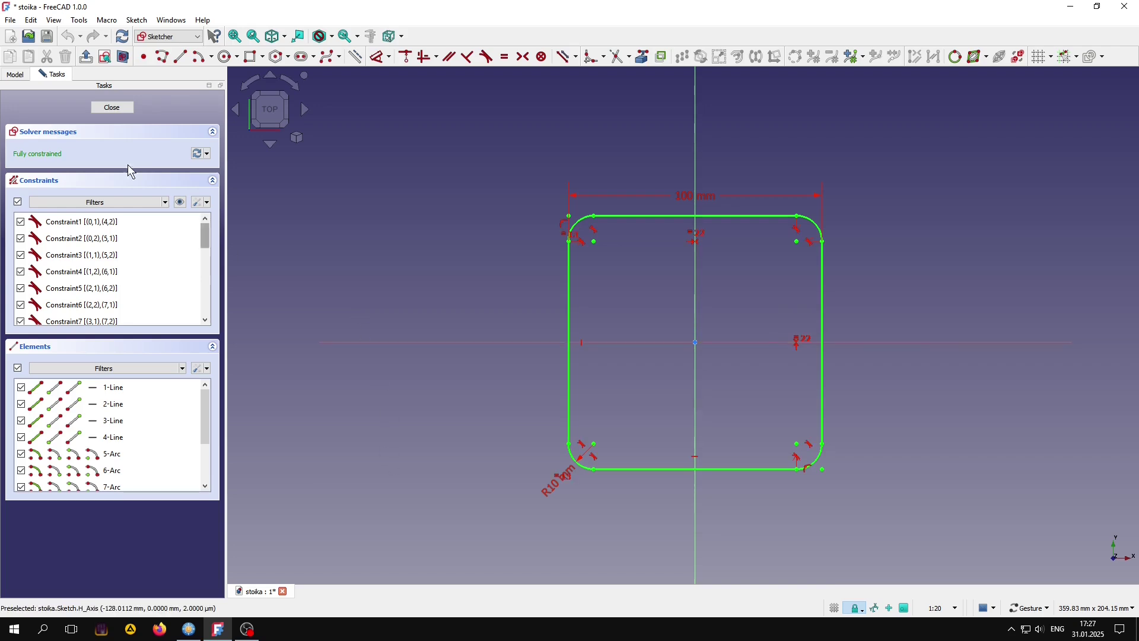
pyautogui.click(114, 108)
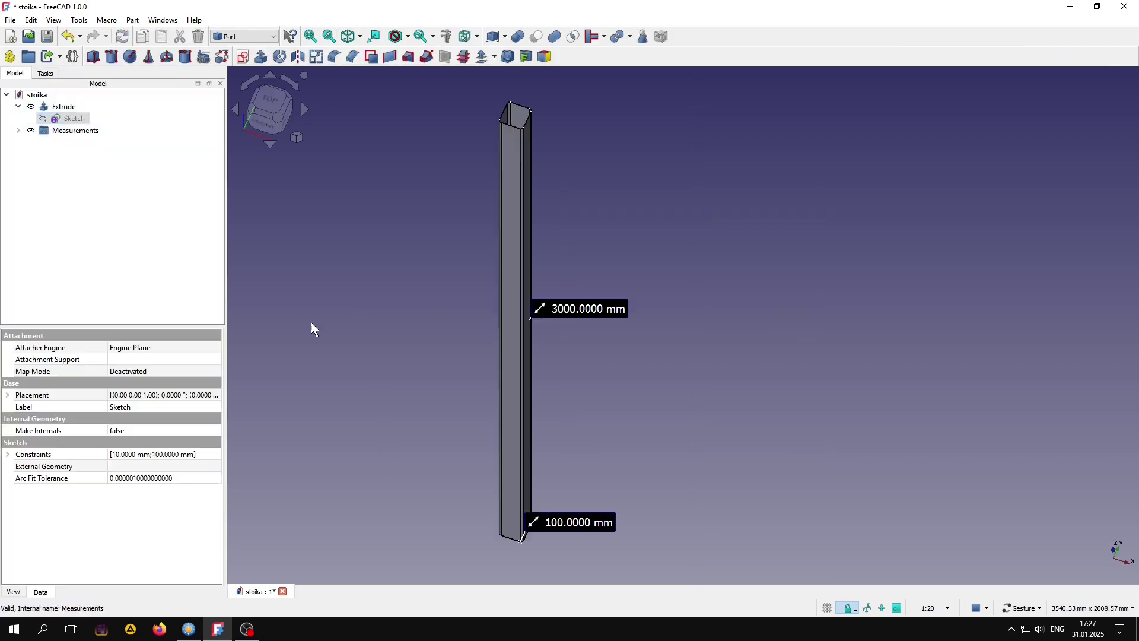
pyautogui.click(241, 37)
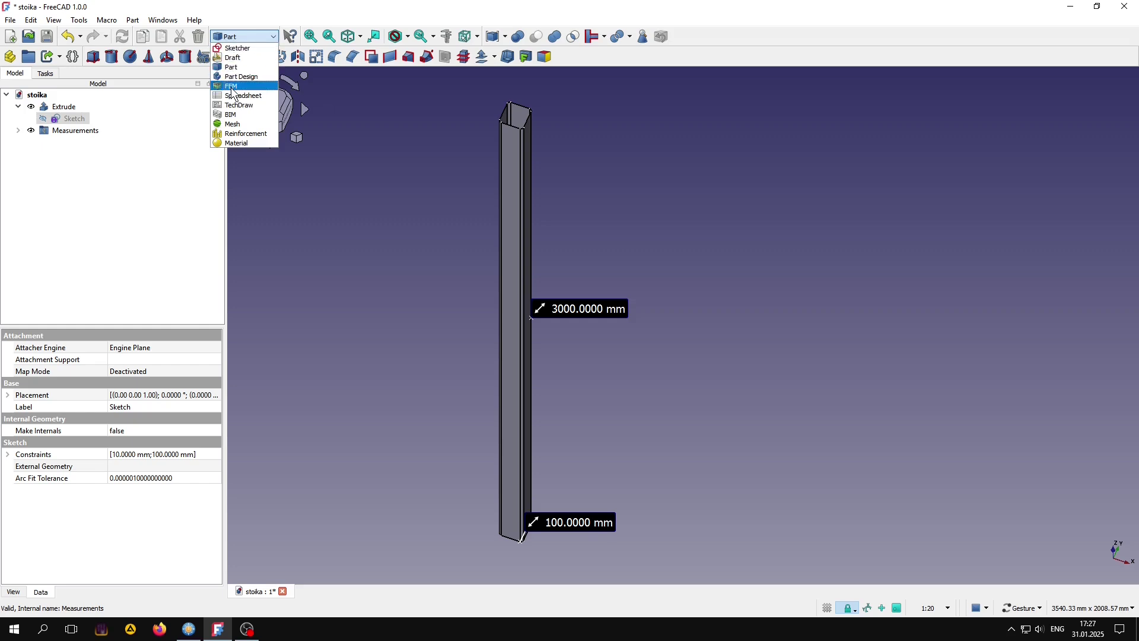
# In the FEM workbench, add a CalculiX analysis and create a Gmsh mesh of the Extrude.
pyautogui.click(231, 86)
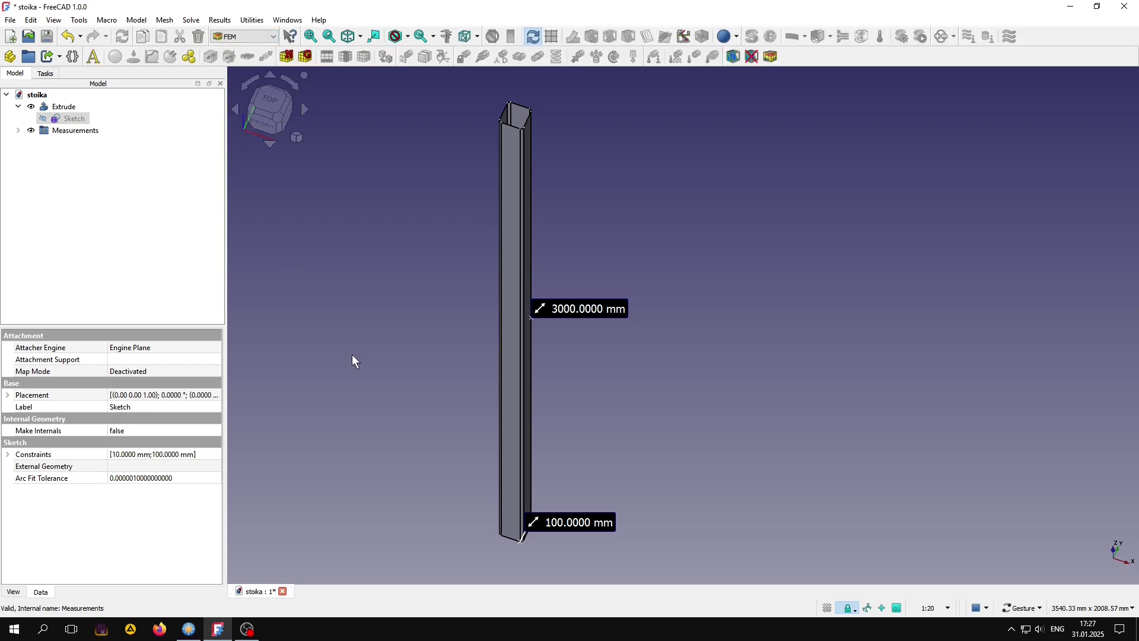
pyautogui.click(94, 57)
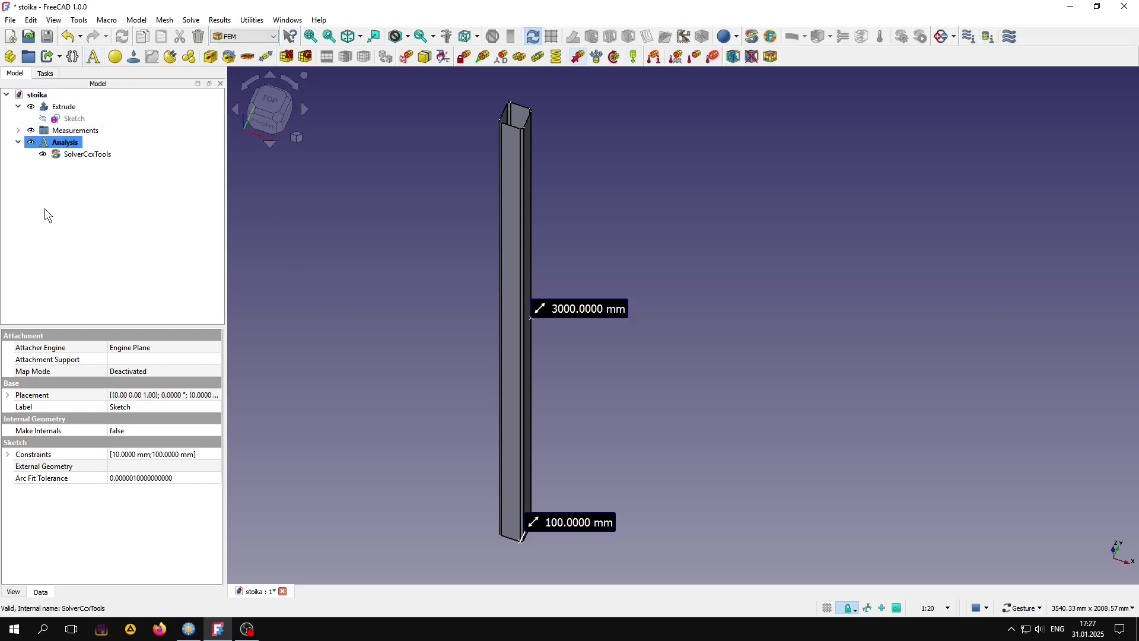
pyautogui.click(64, 107)
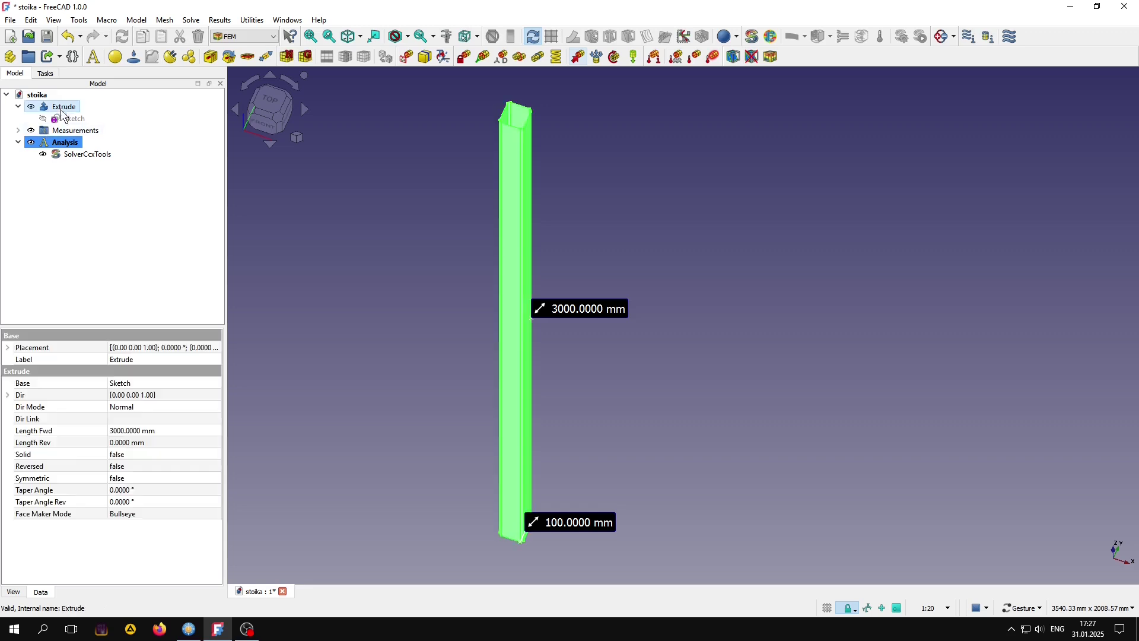
pyautogui.click(307, 56)
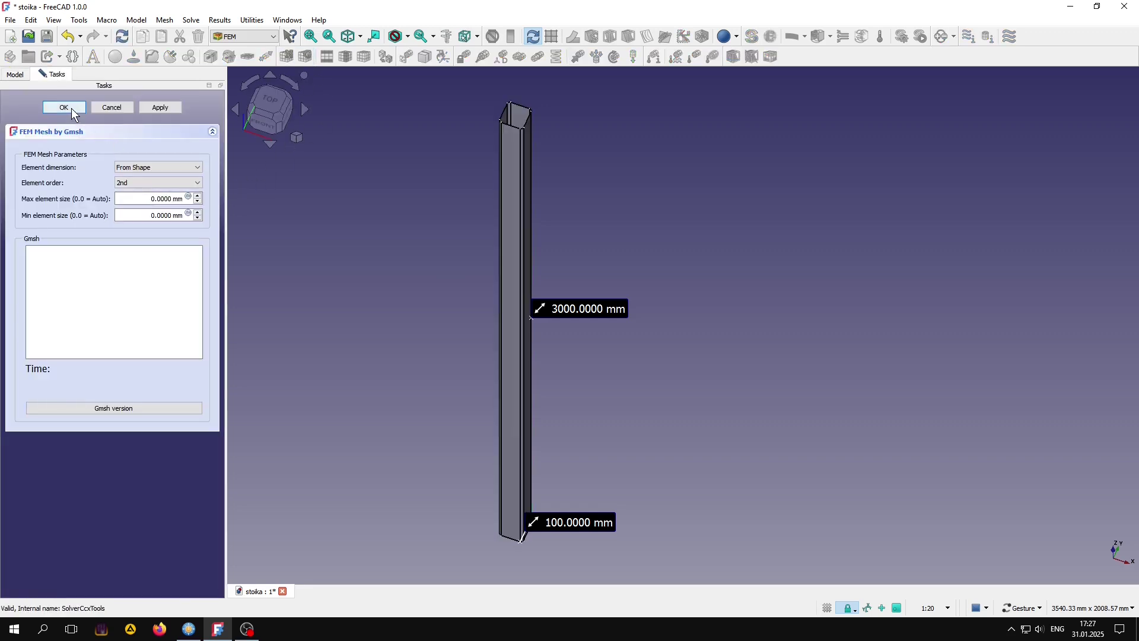
pyautogui.click(72, 108)
# Change the FEMMeshGmsh Mesh Size From Curvature property value.
pyautogui.click(77, 166)
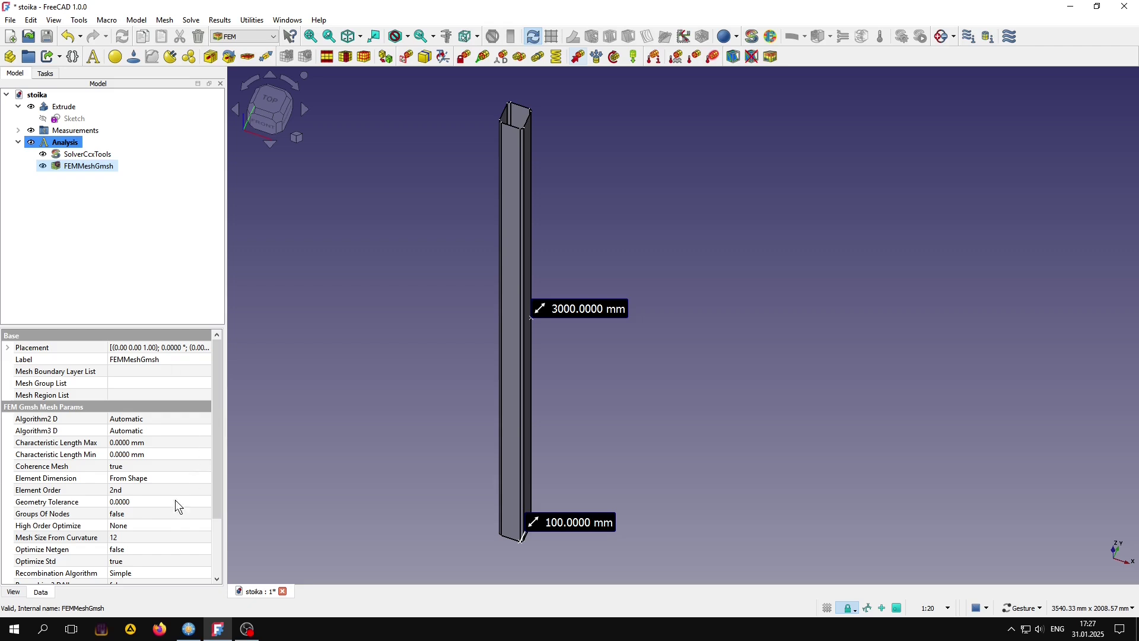
pyautogui.click(139, 540)
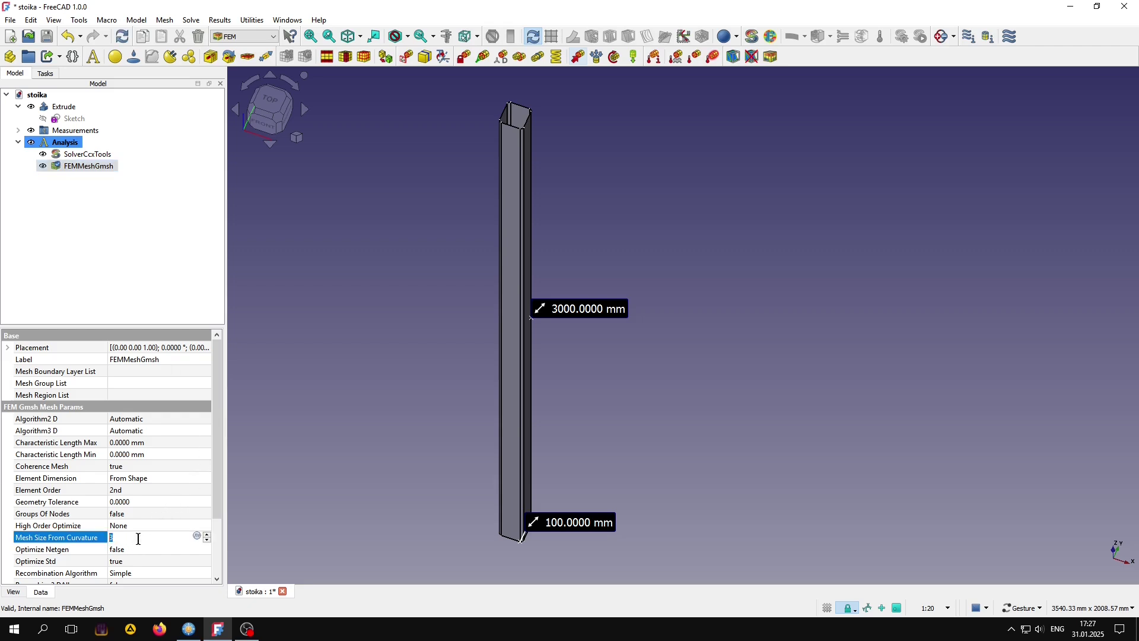
pyautogui.click(140, 272)
# Regenerate the mesh with a 50 mm max element size and hide it.
pyautogui.doubleClick(81, 165)
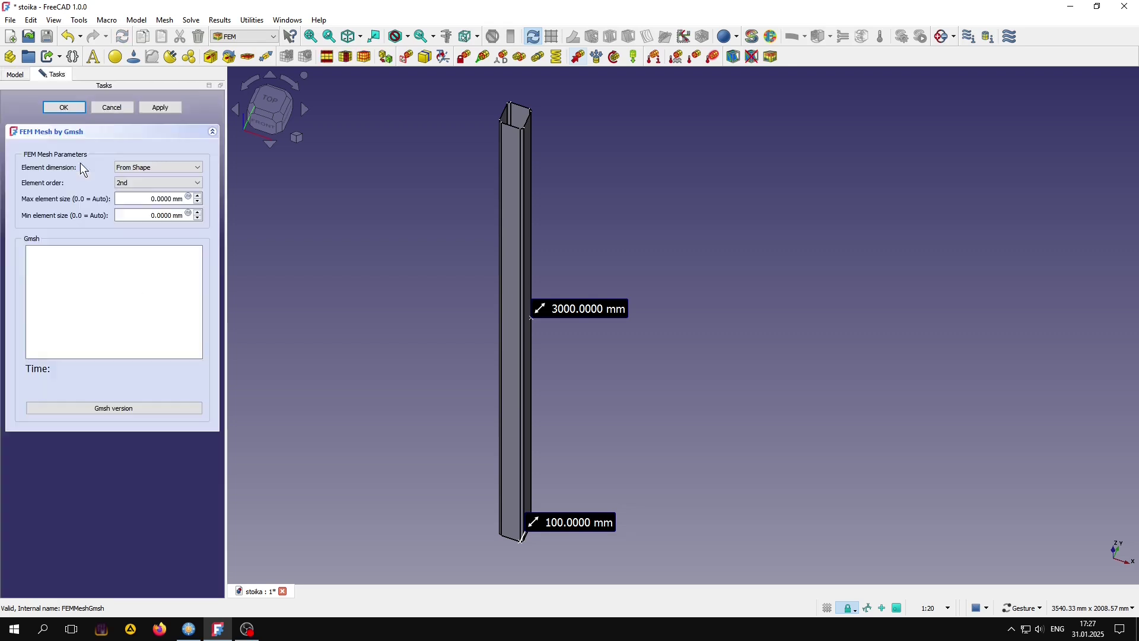
pyautogui.click(145, 203)
pyautogui.write('5')
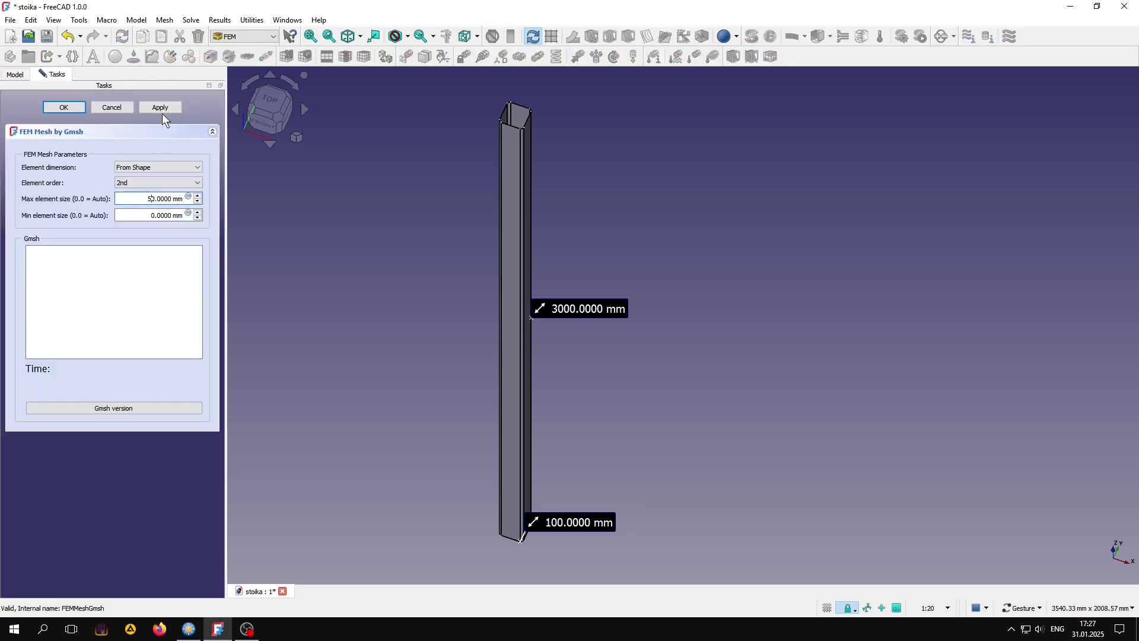
pyautogui.click(161, 109)
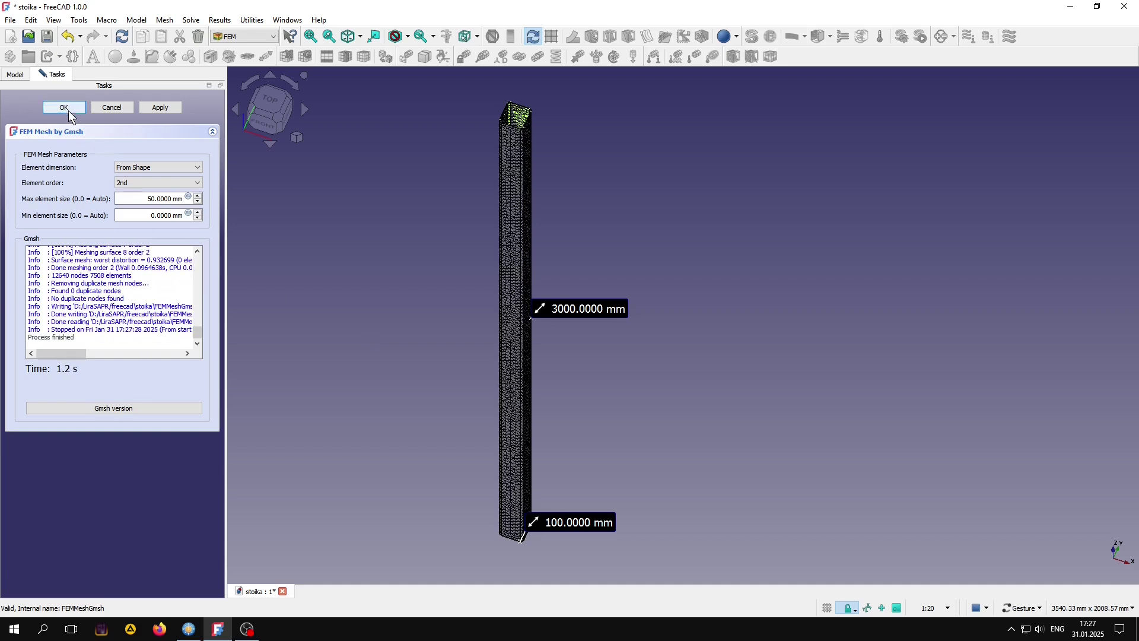
pyautogui.click(65, 108)
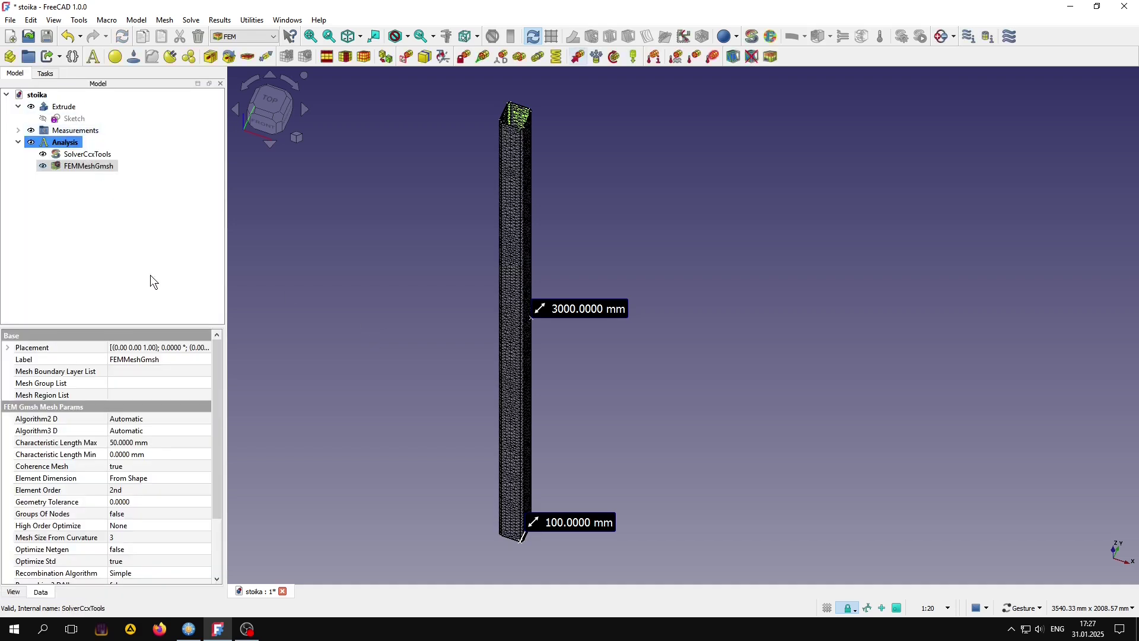
pyautogui.click(43, 166)
pyautogui.click(75, 249)
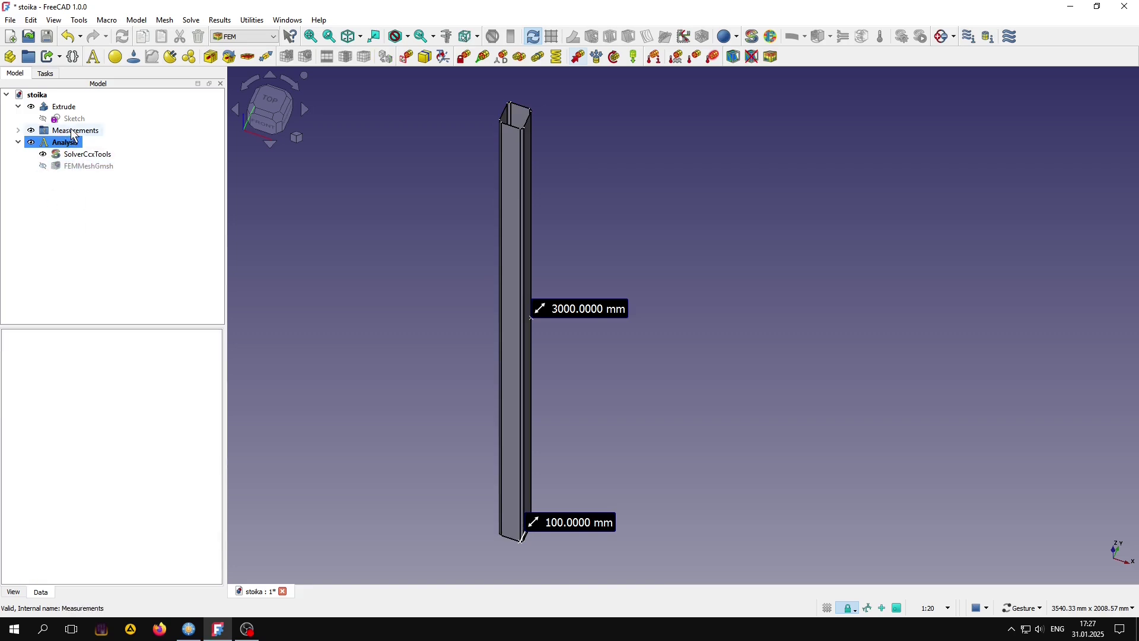
# Add a CalculiX-Steel solid material to the analysis.
pyautogui.click(117, 57)
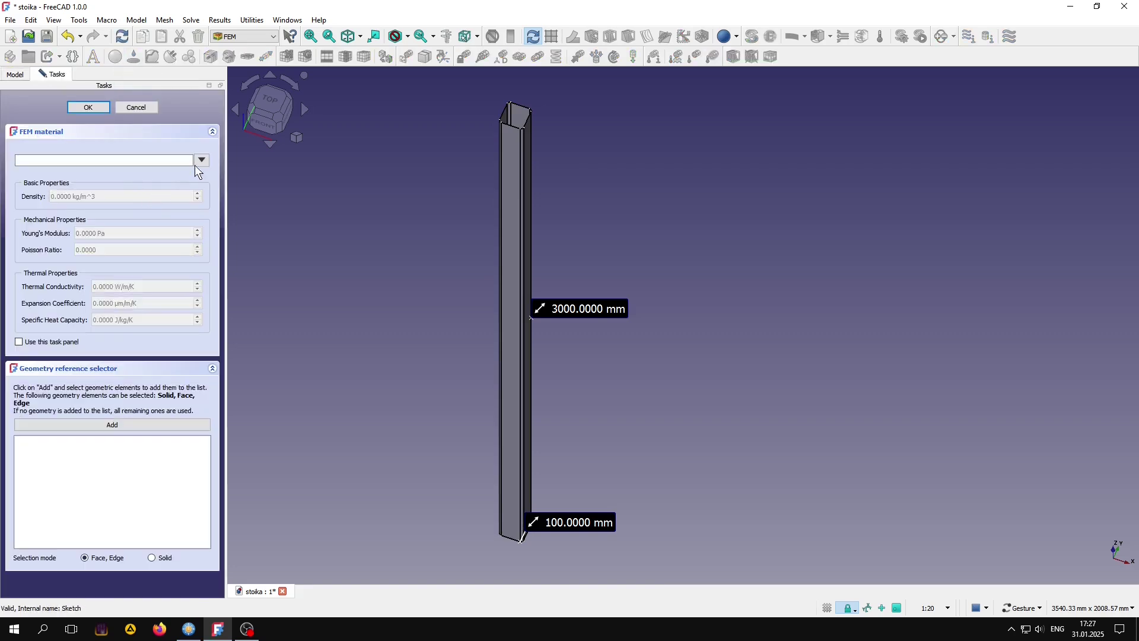
pyautogui.click(68, 200)
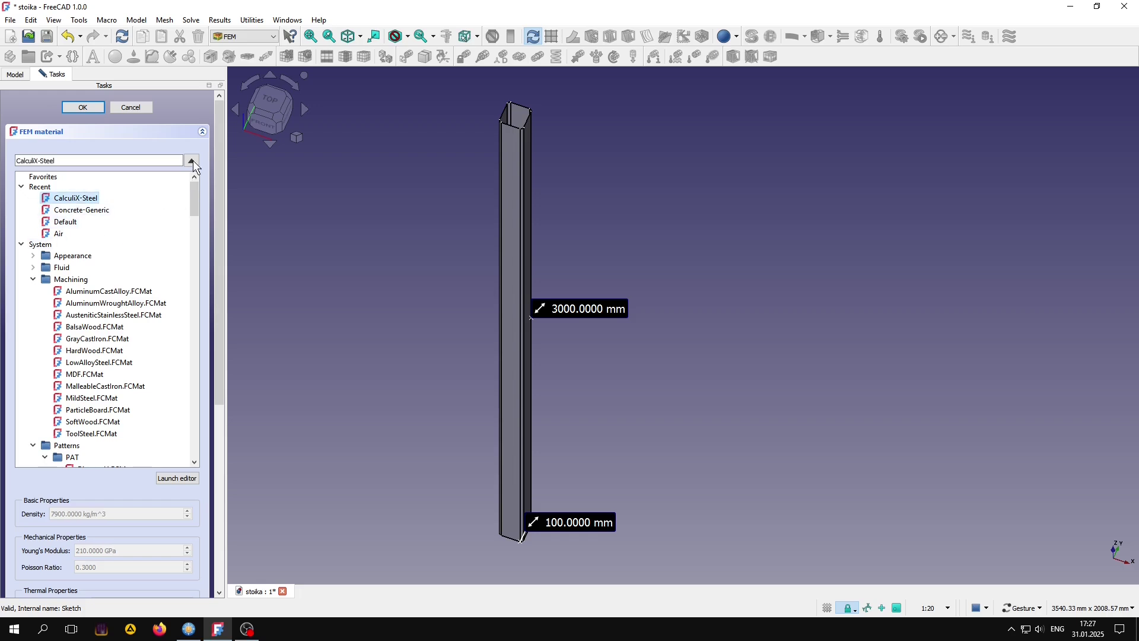
pyautogui.click(193, 162)
pyautogui.click(83, 108)
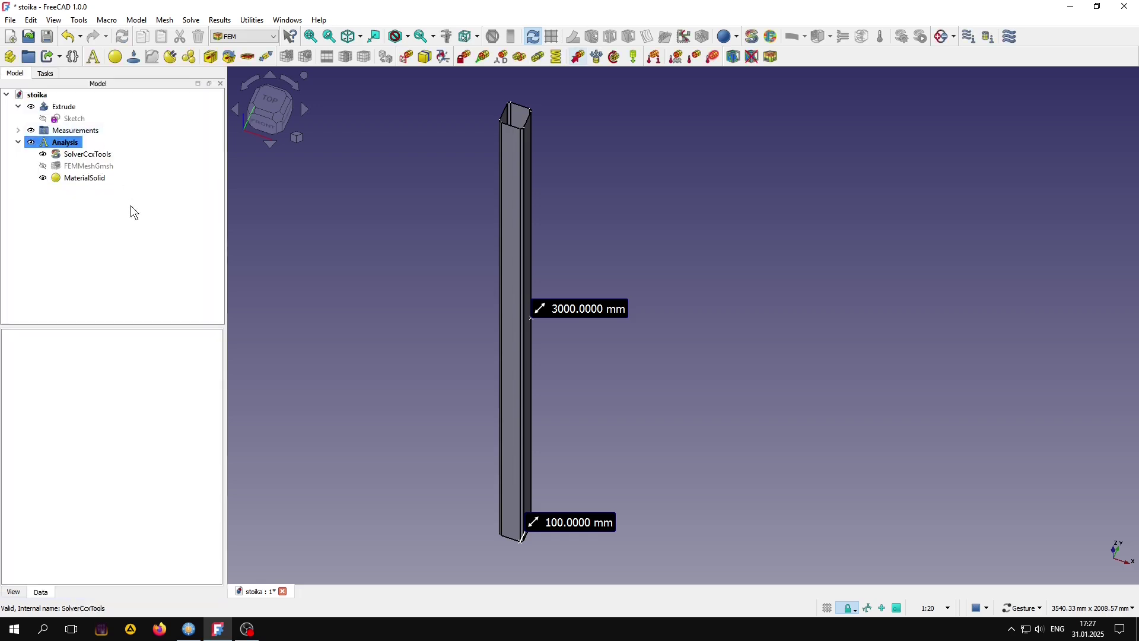
# Add a shell plate thickness definition with the 1 mm thickness.
pyautogui.click(248, 57)
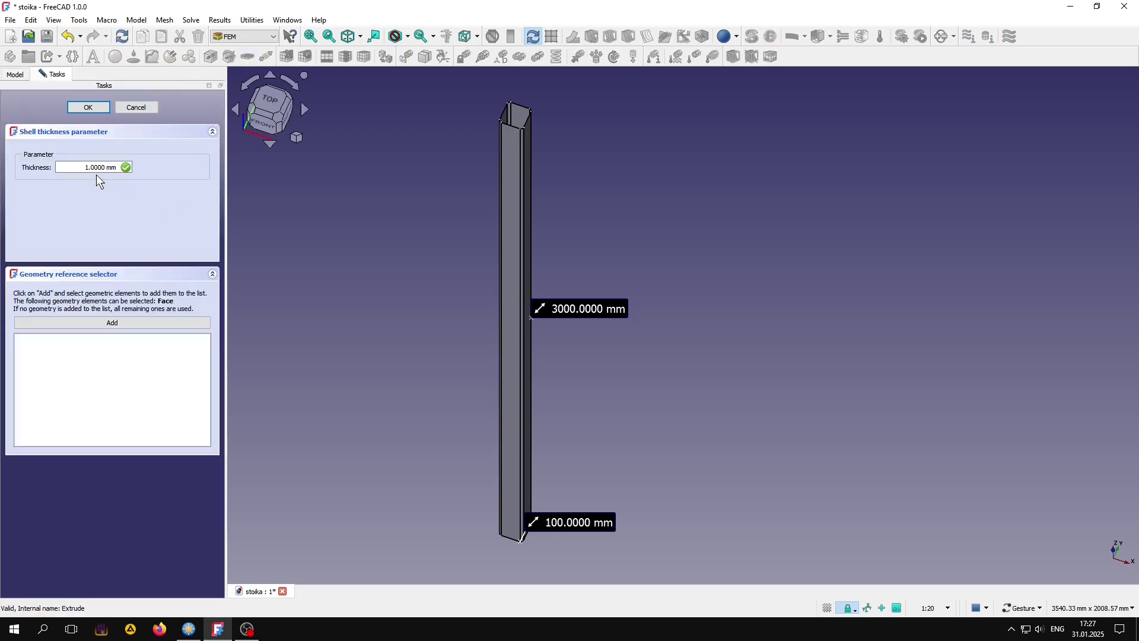
pyautogui.moveTo(74, 166); pyautogui.dragTo(46, 172)
pyautogui.click(87, 107)
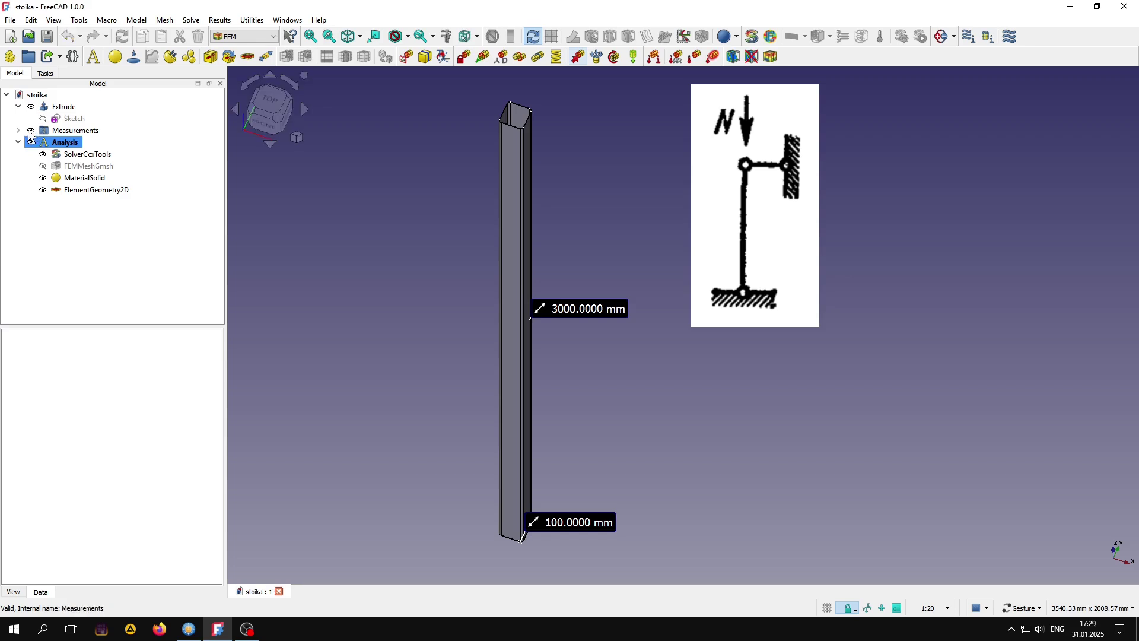
# Hide the 3000 mm and 100 mm measurements and zoom onto the column's bottom end.
pyautogui.click(31, 131)
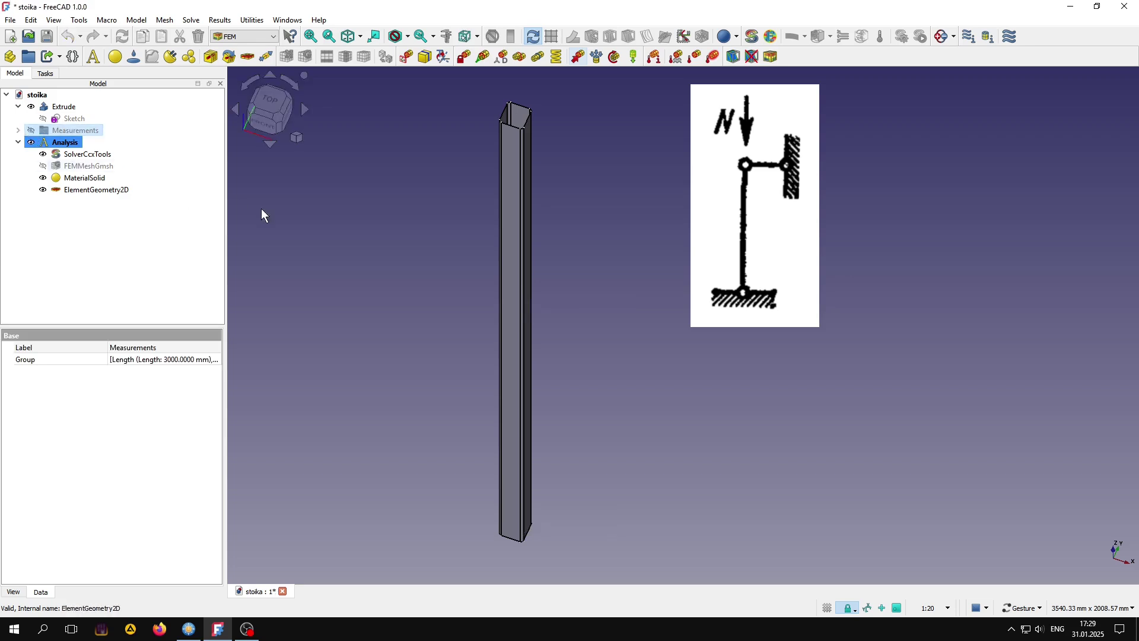
pyautogui.click(281, 134)
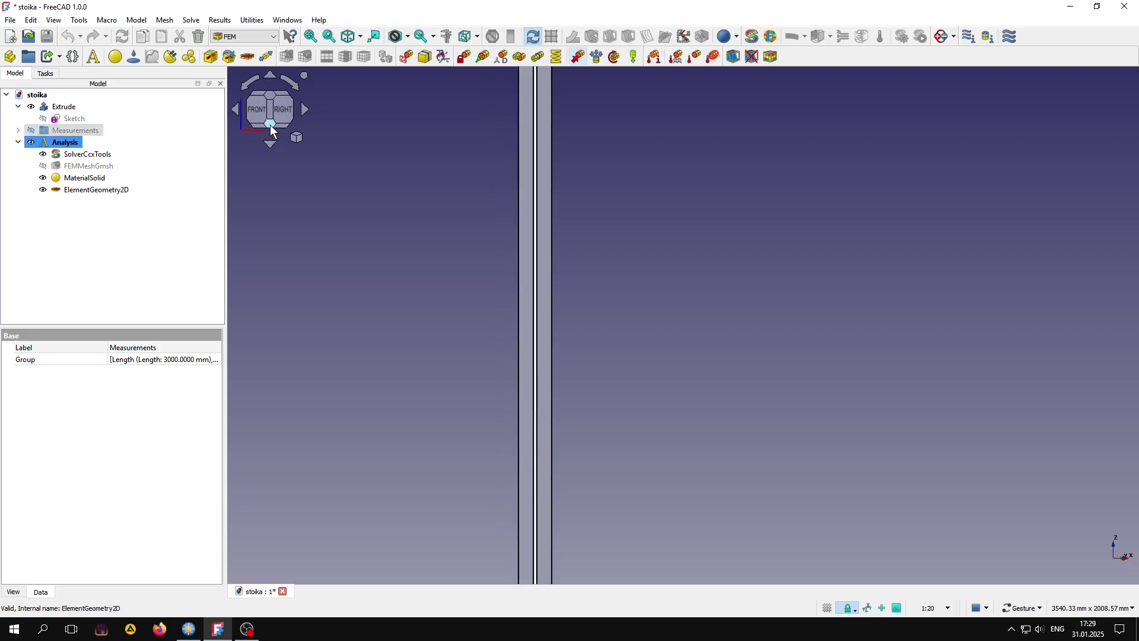
pyautogui.click(271, 127)
pyautogui.scroll(-2, 623, 320)
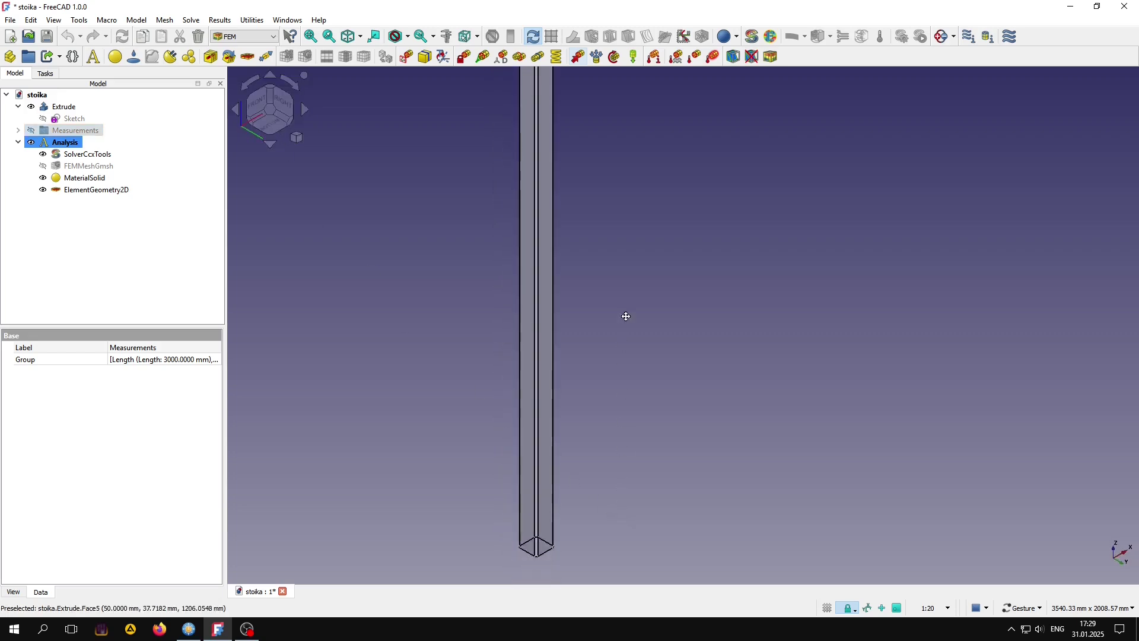
pyautogui.scroll(2, 526, 330)
pyautogui.scroll(2, 533, 392)
pyautogui.scroll(3, 529, 380)
pyautogui.scroll(3, 527, 368)
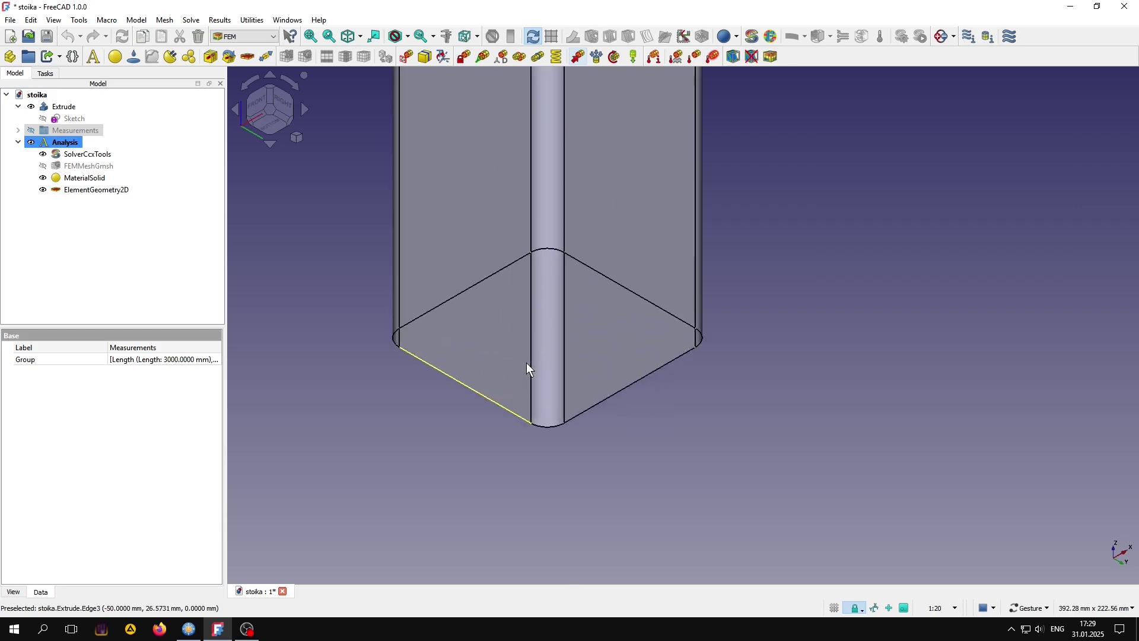
pyautogui.scroll(1, 527, 369)
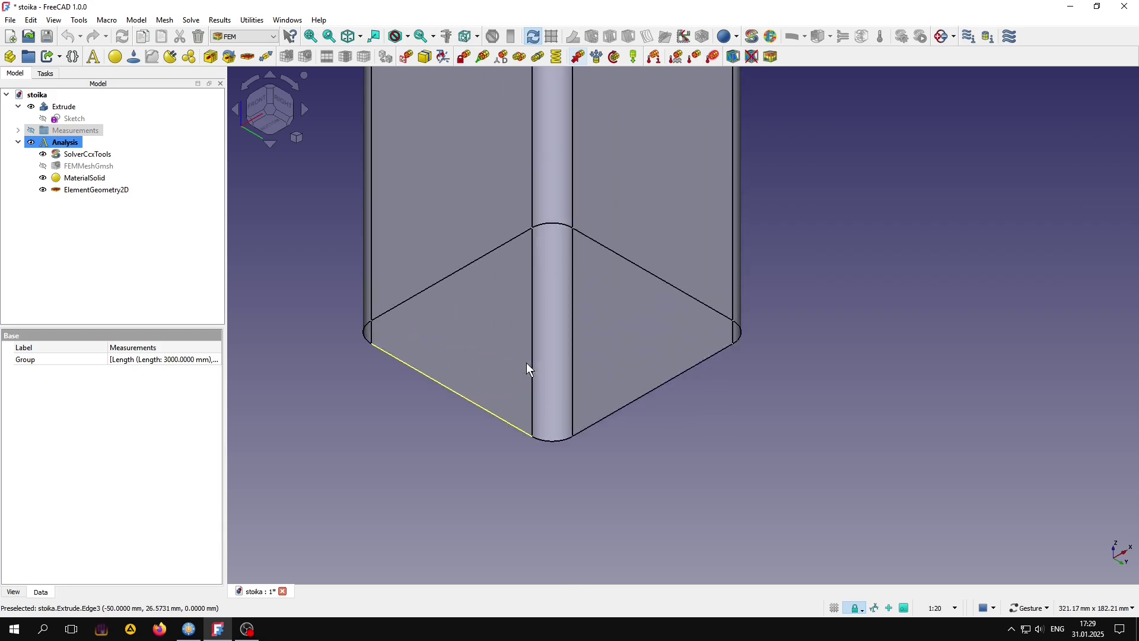
# Create a rigid-body constraint on bottom edge Edge23 and lower its display scale.
pyautogui.click(483, 57)
pyautogui.click(67, 165)
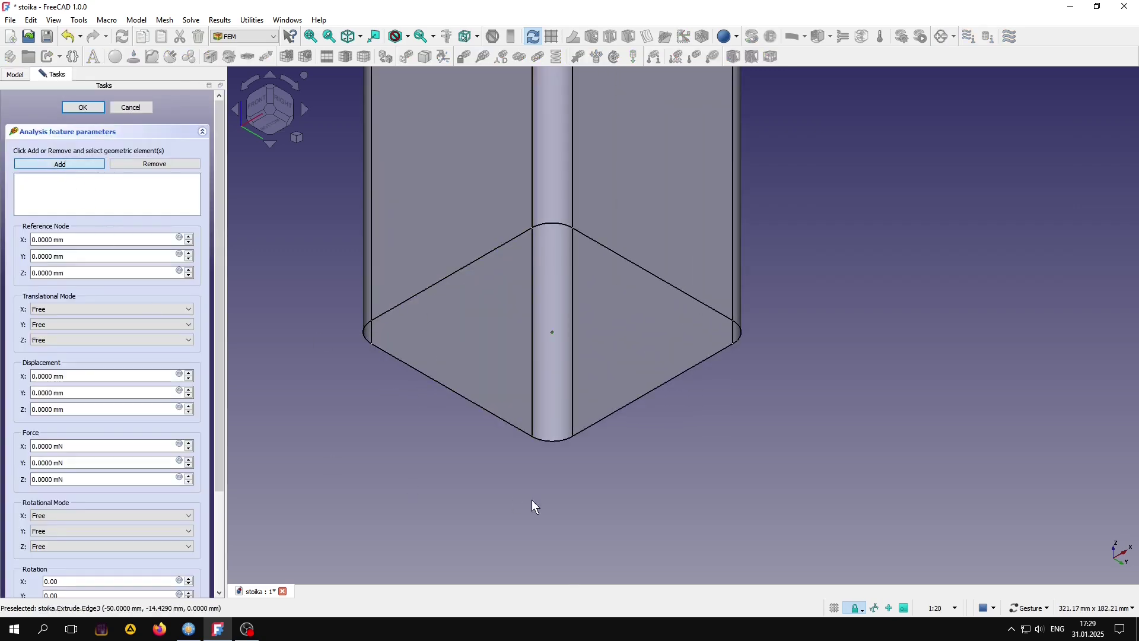
pyautogui.click(557, 444)
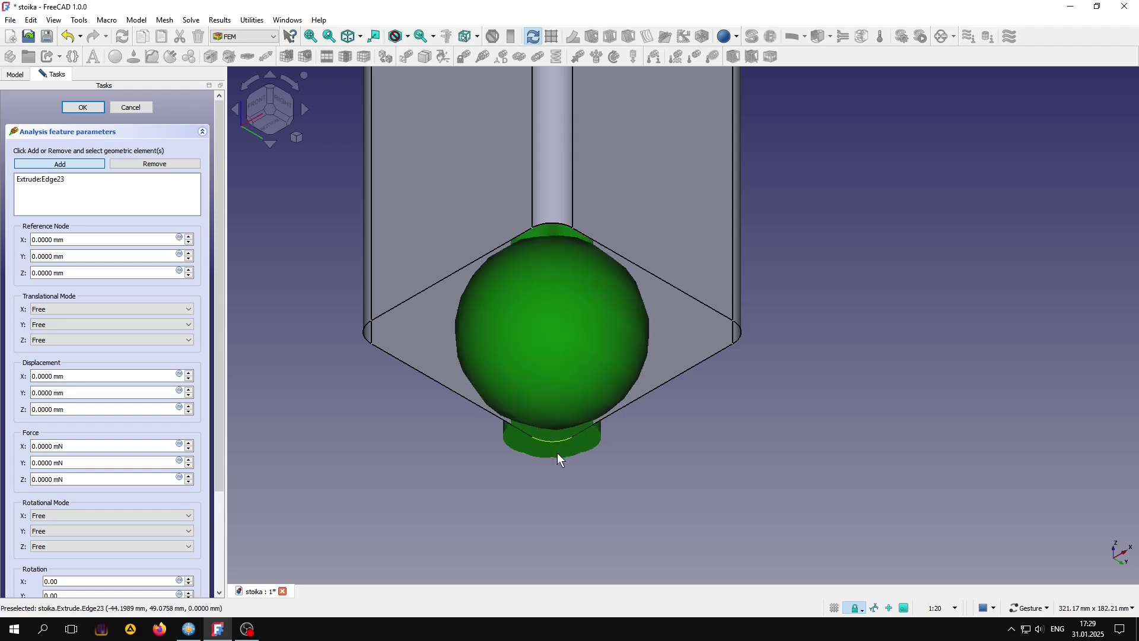
pyautogui.click(83, 108)
pyautogui.click(97, 204)
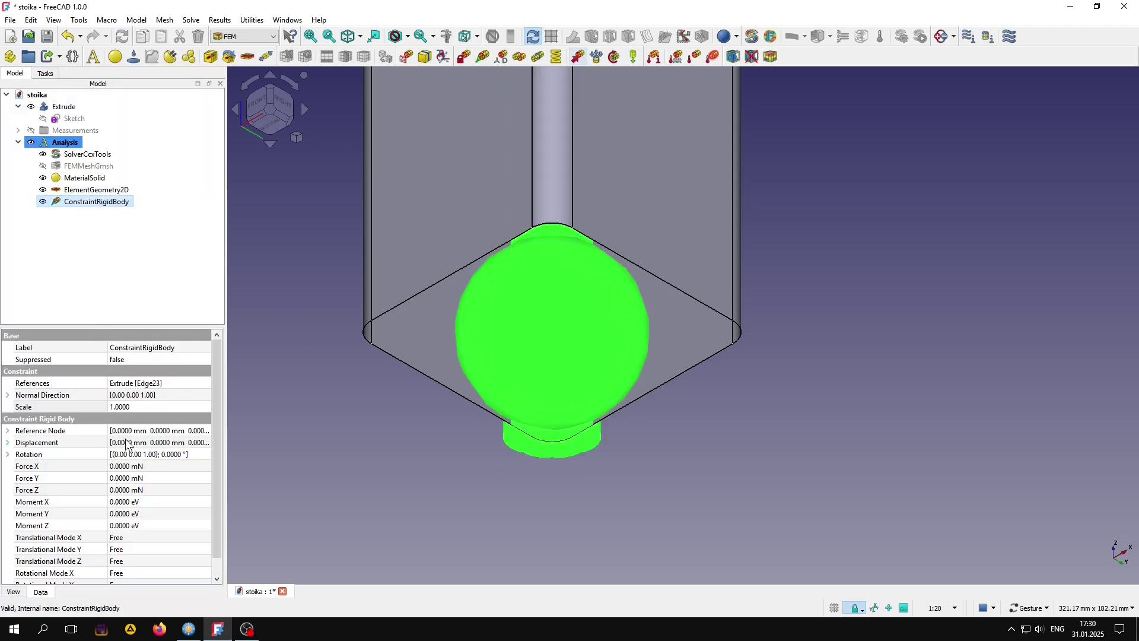
pyautogui.click(158, 407)
pyautogui.scroll(-9, 158, 407)
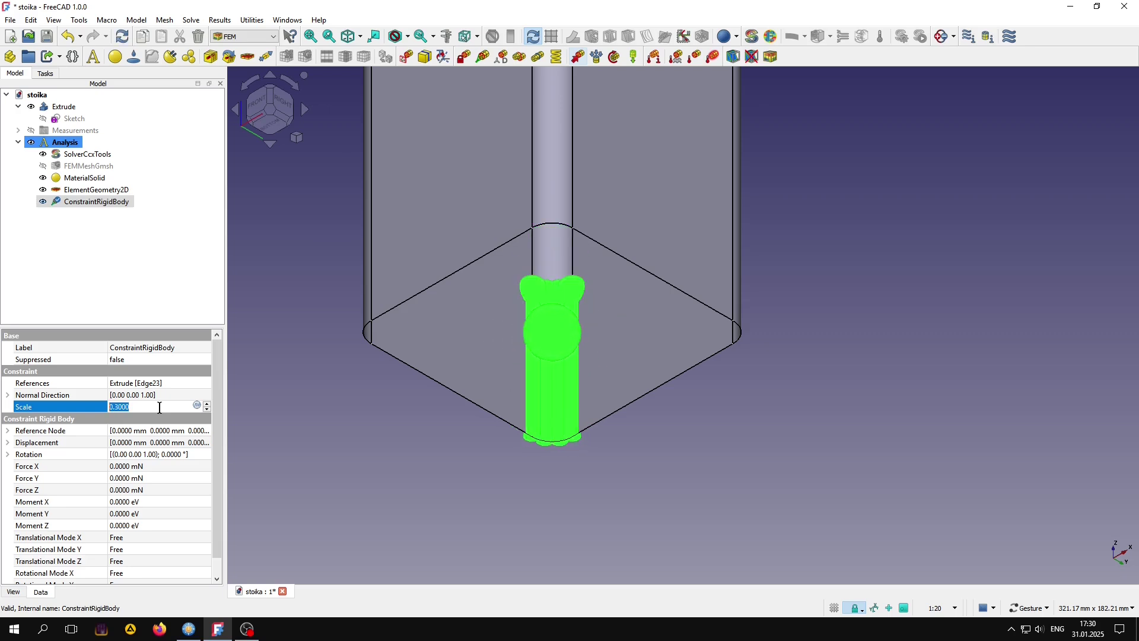
# Add the remaining bottom edges, including Edge3, Edge6 and Edge9, to the rigid-body constraint.
pyautogui.click(34, 239)
pyautogui.doubleClick(89, 201)
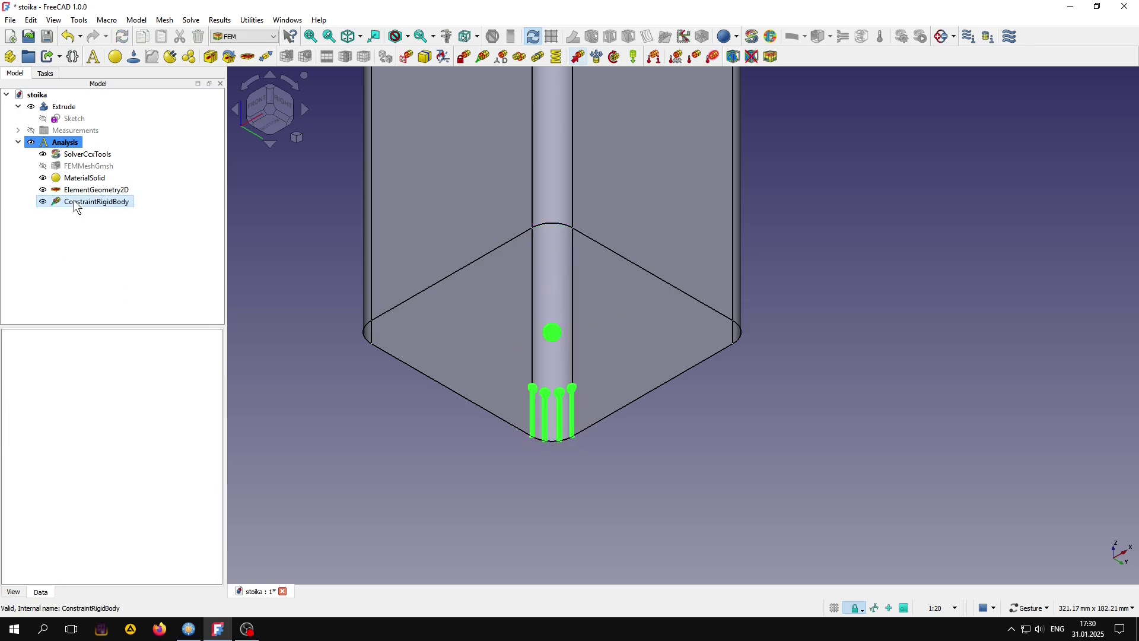
pyautogui.click(70, 165)
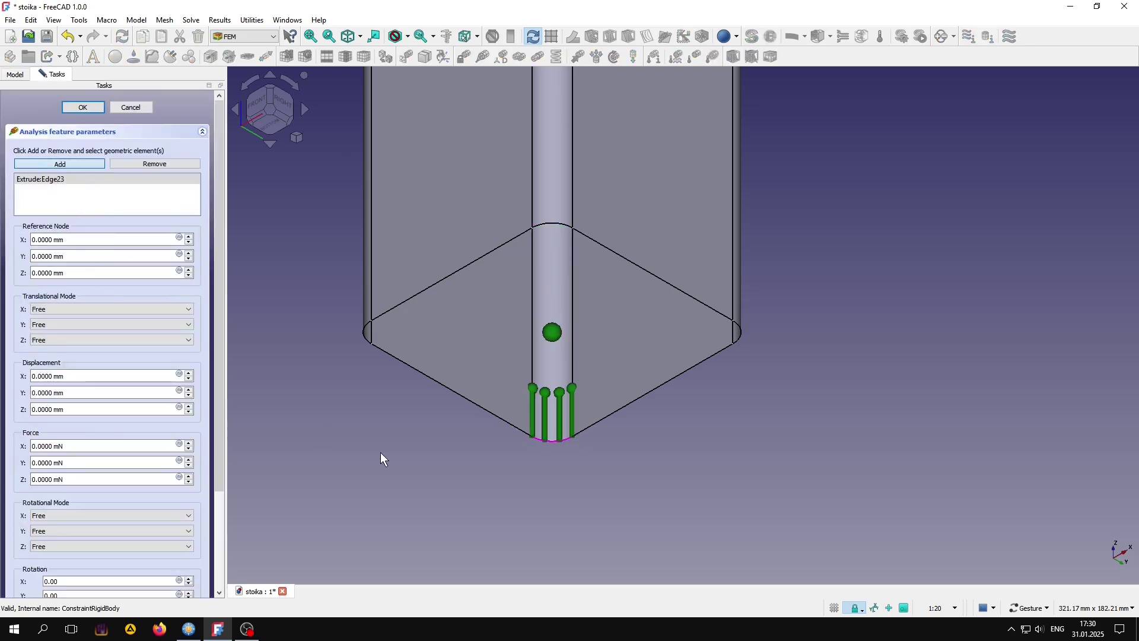
pyautogui.click(496, 418)
pyautogui.click(366, 336)
pyautogui.click(390, 307)
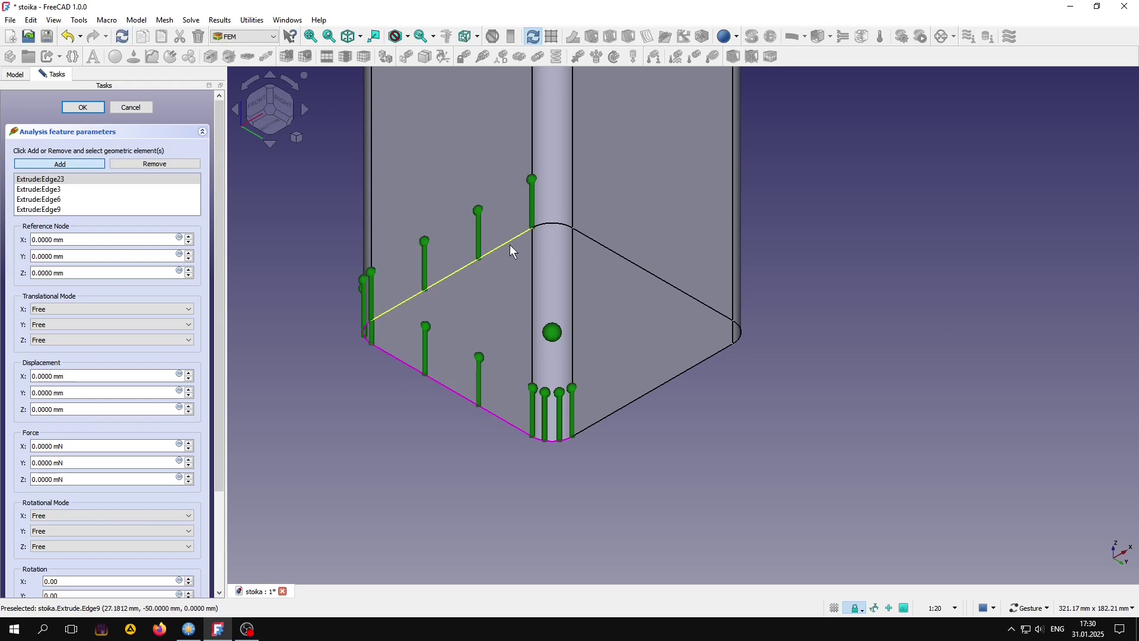
pyautogui.click(542, 225)
pyautogui.click(686, 292)
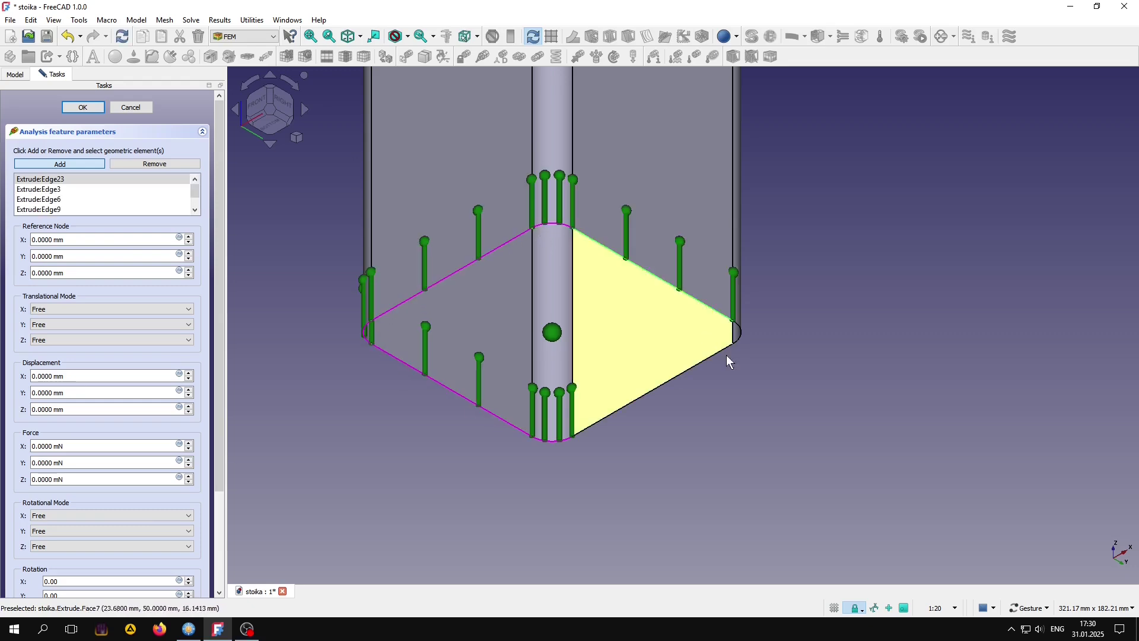
pyautogui.click(653, 391)
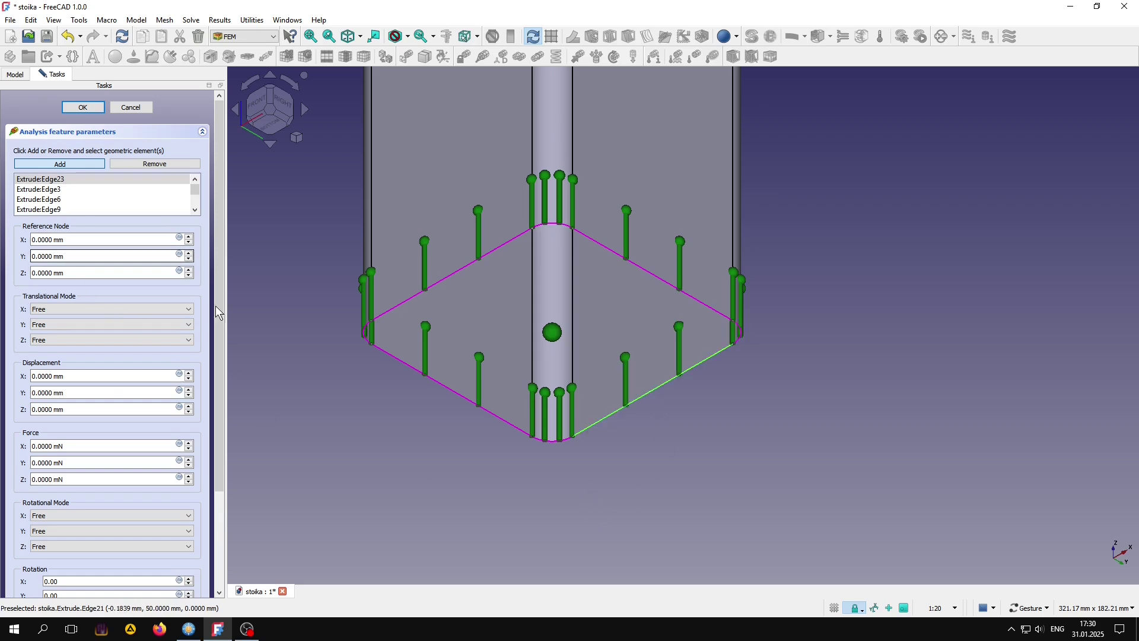
# Set reference node Z to -25 mm and constrain translation in X, Y and Z.
pyautogui.scroll(-3, 93, 274)
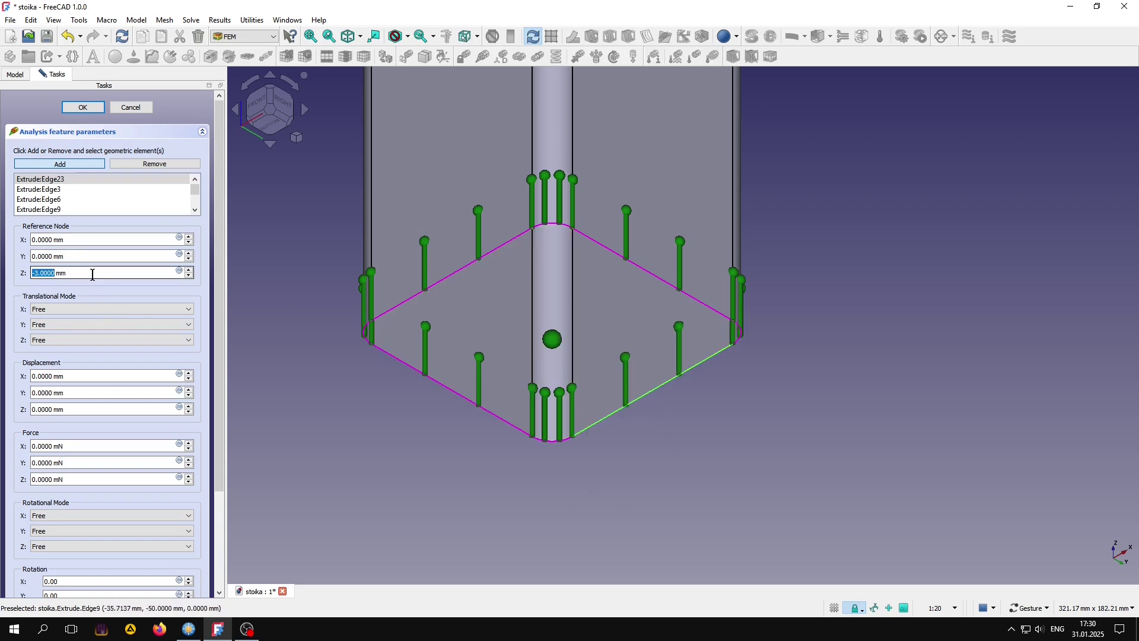
pyautogui.scroll(-4, 94, 273)
pyautogui.scroll(-3, 95, 272)
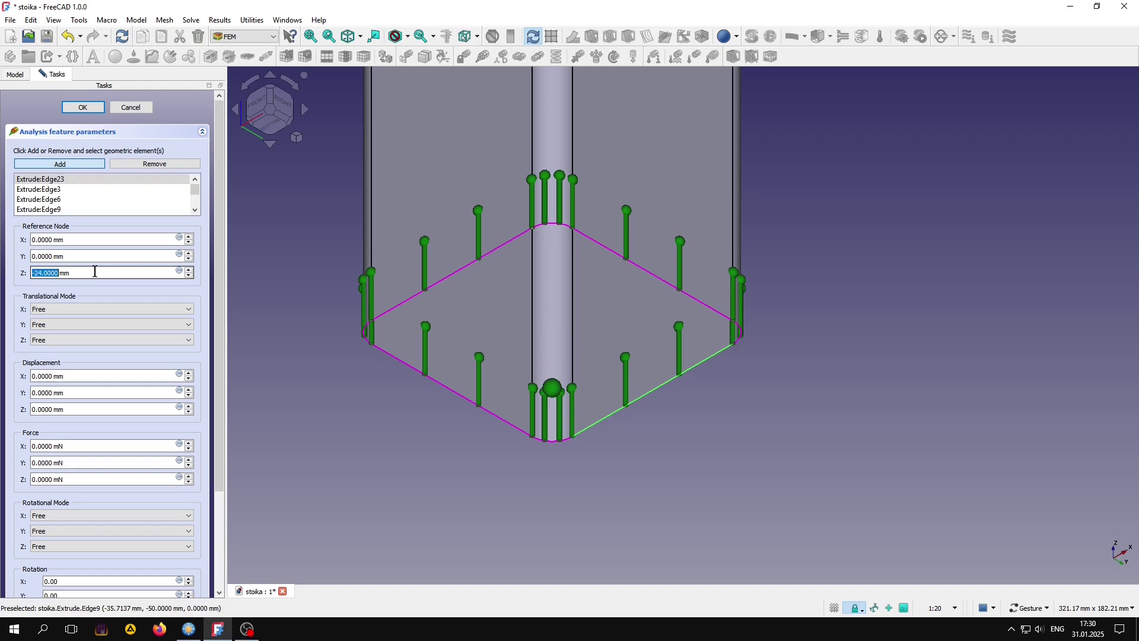
pyautogui.click(294, 393)
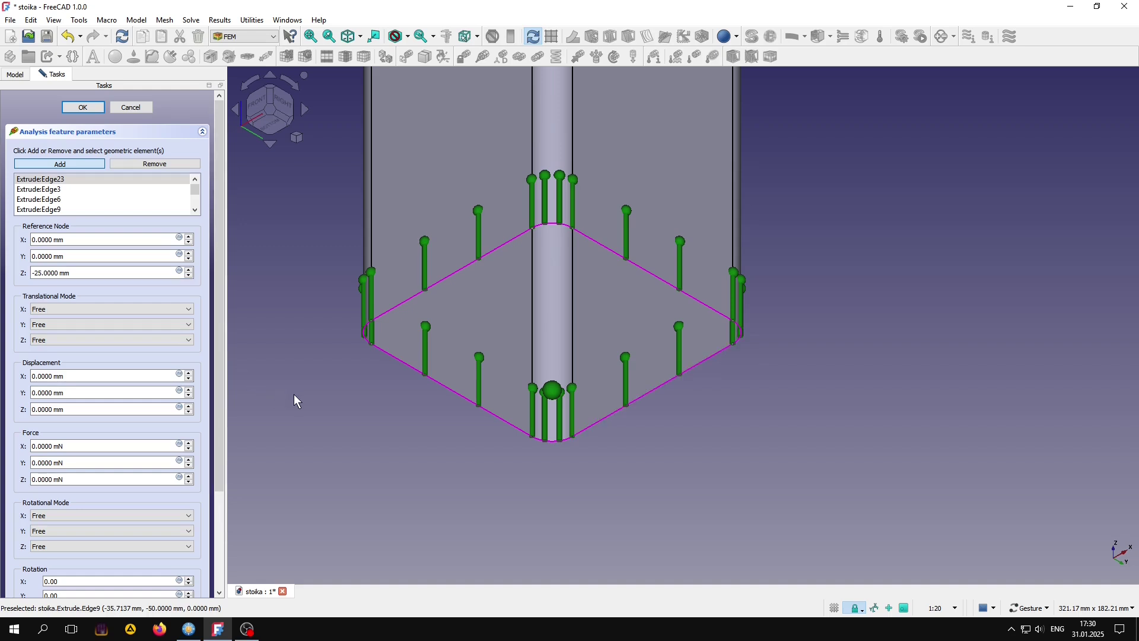
pyautogui.click(54, 309)
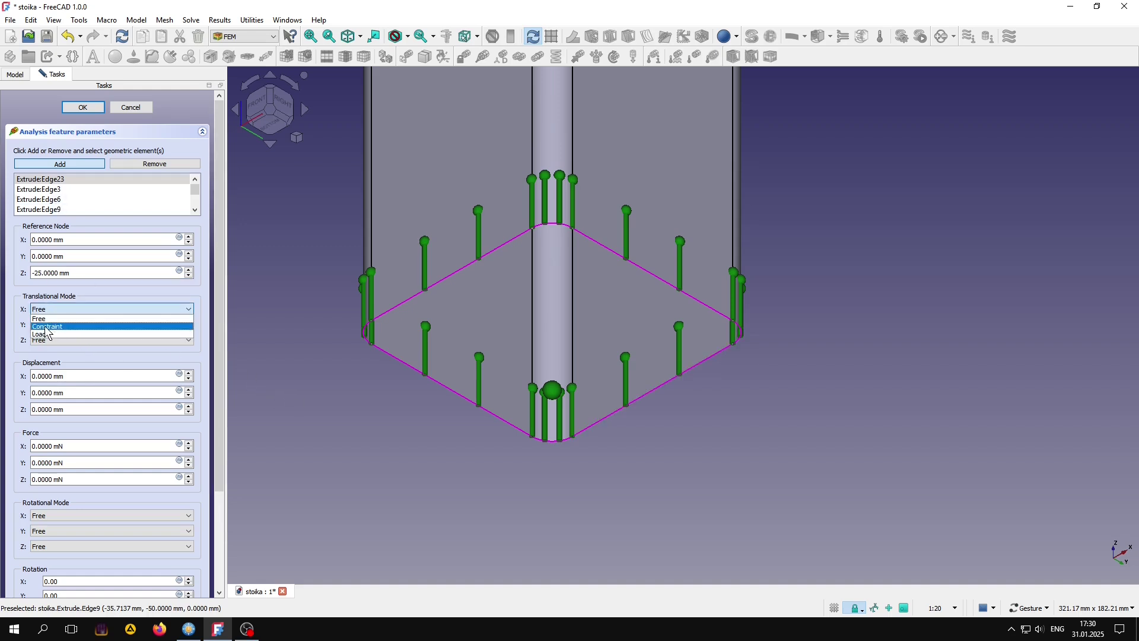
pyautogui.click(46, 327)
pyautogui.click(52, 343)
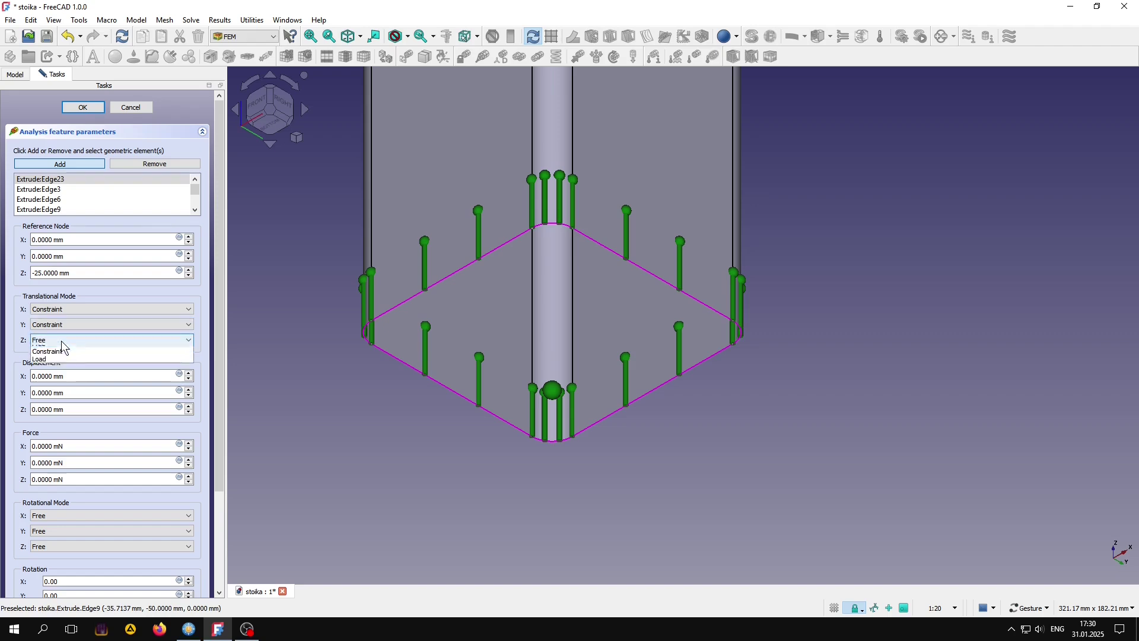
pyautogui.click(59, 353)
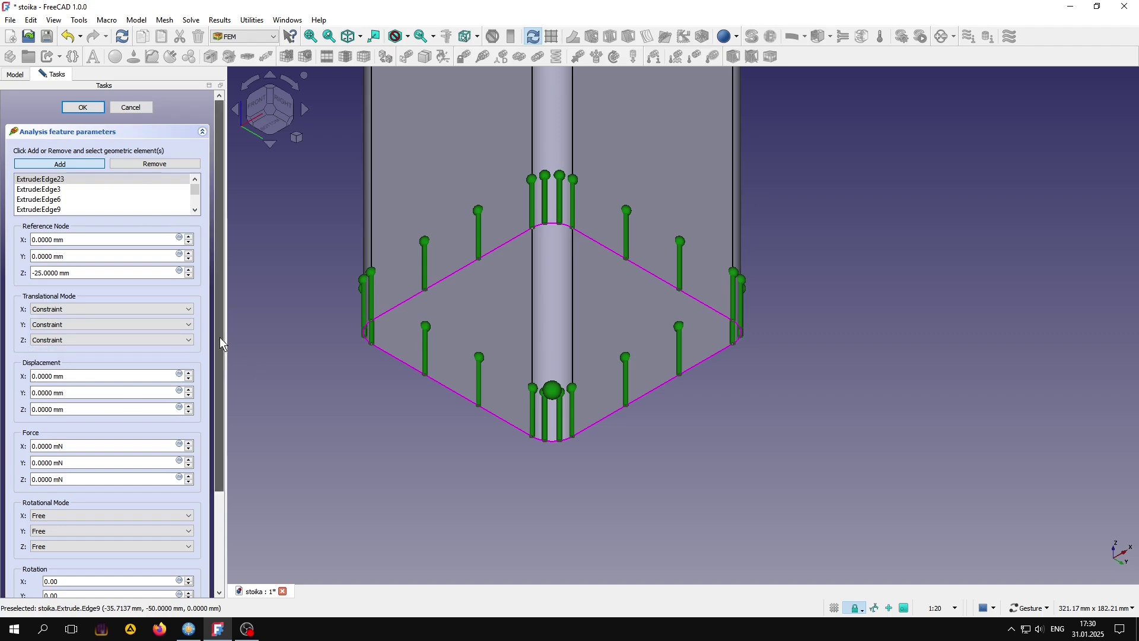
pyautogui.moveTo(220, 337); pyautogui.dragTo(219, 407)
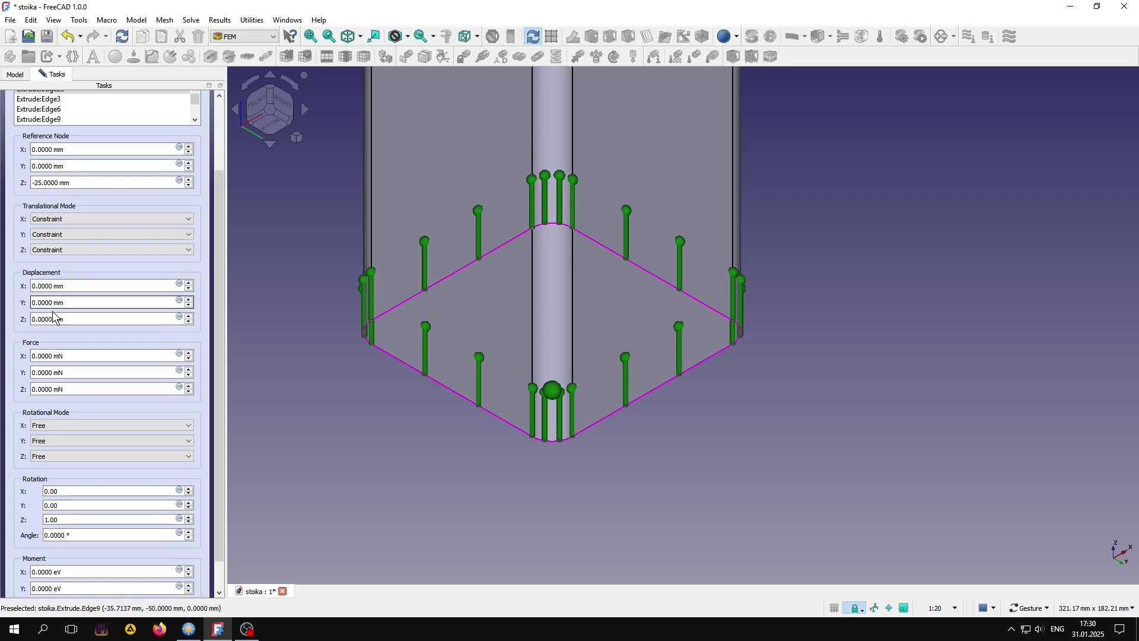
pyautogui.moveTo(223, 357); pyautogui.dragTo(219, 384)
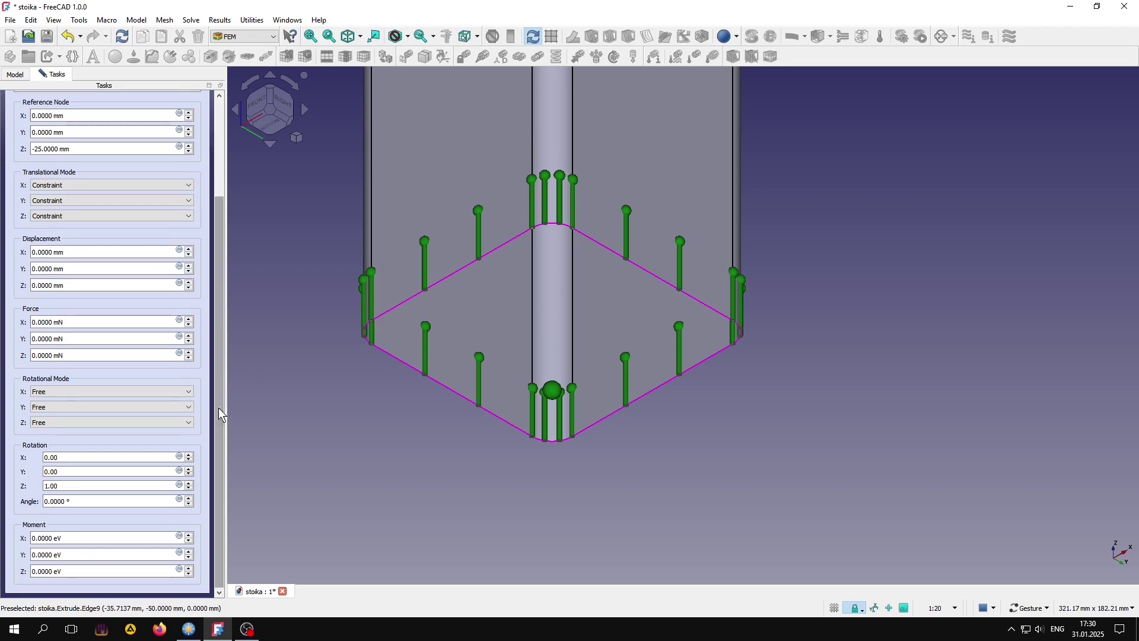
# Constrain rotation about Z and confirm the rigid-body constraint.
pyautogui.click(47, 423)
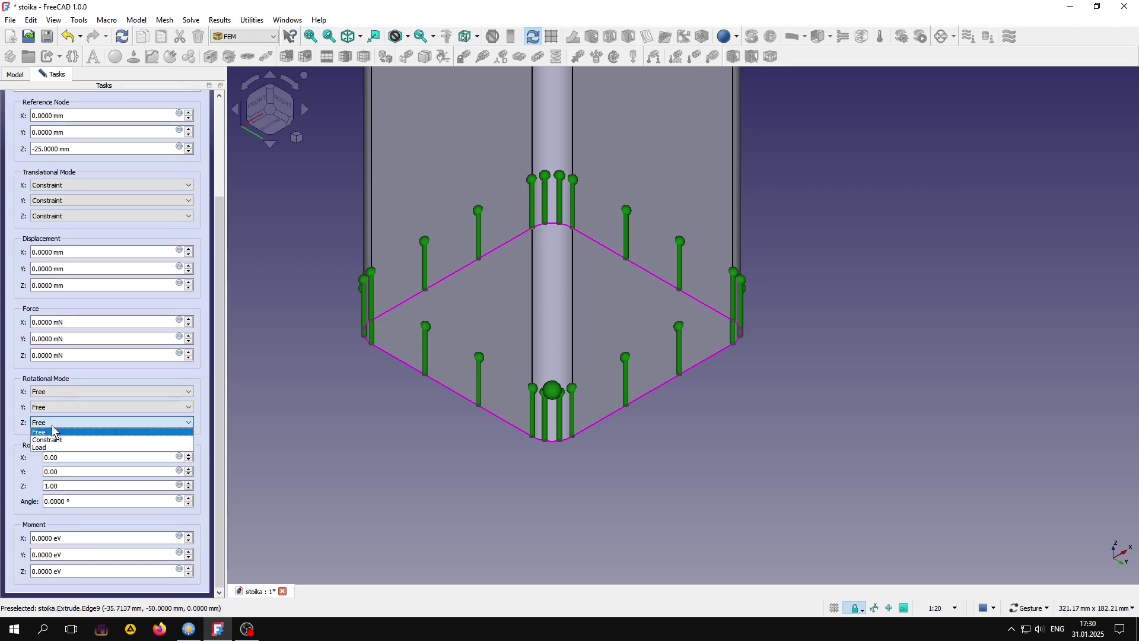
pyautogui.click(45, 440)
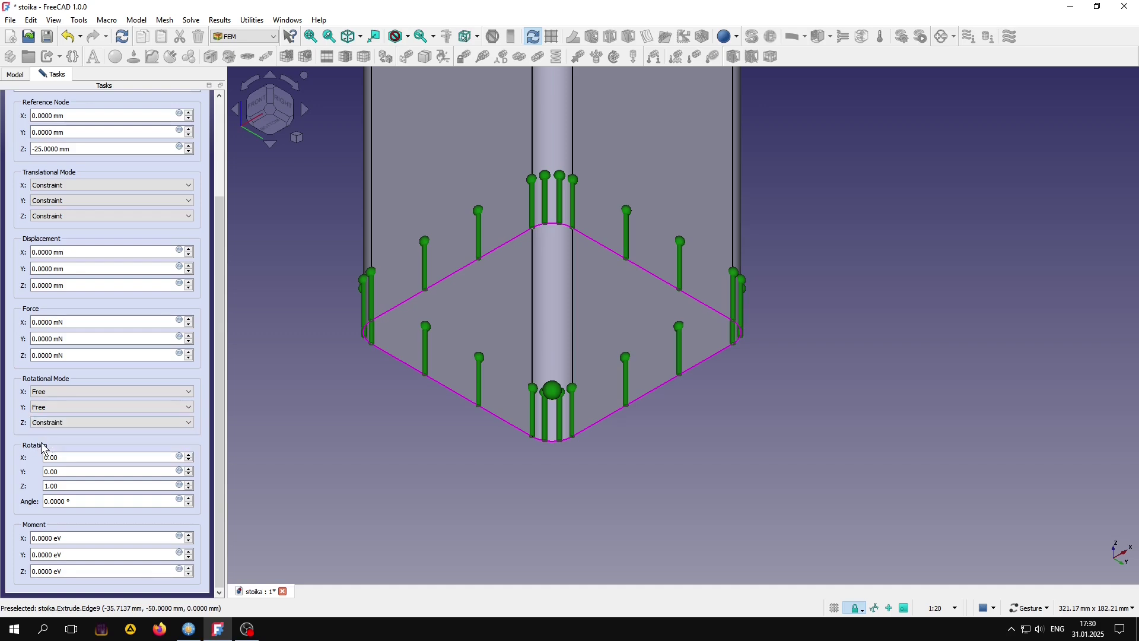
pyautogui.click(50, 486)
pyautogui.moveTo(222, 512); pyautogui.dragTo(227, 397)
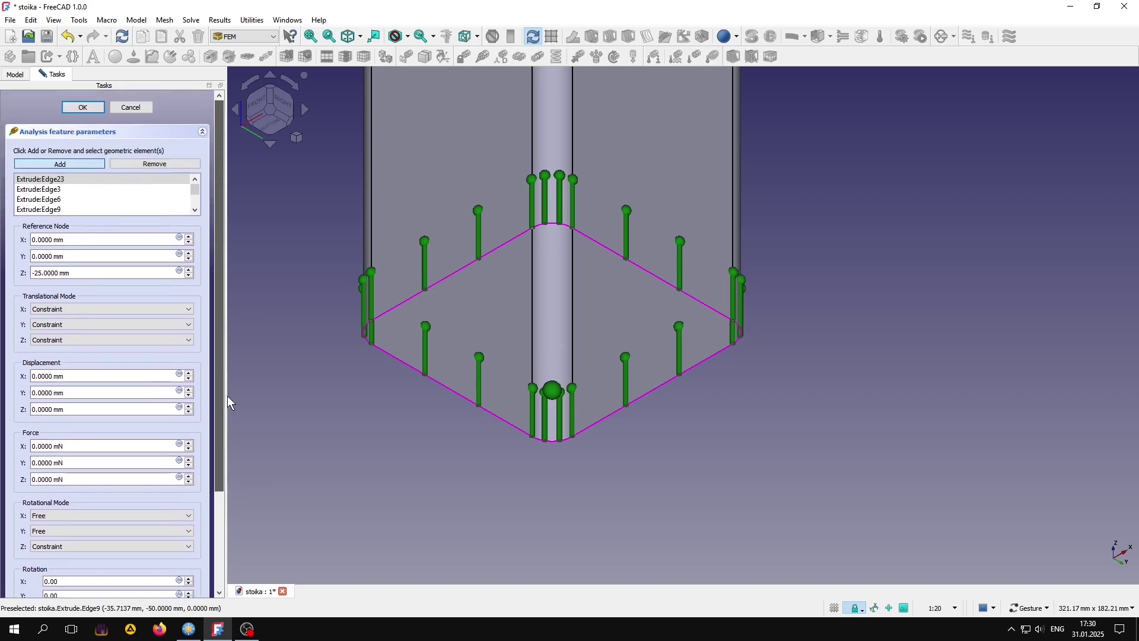
pyautogui.click(83, 107)
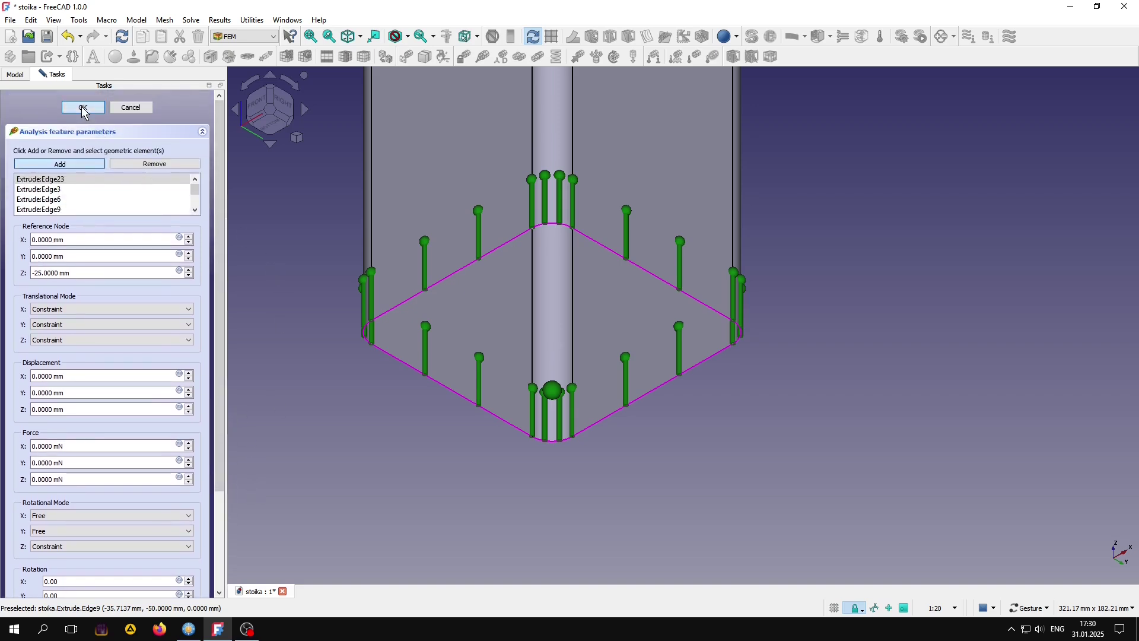
# Zoom to the column top and create a rigid-body constraint on top edge Edge24.
pyautogui.click(272, 99)
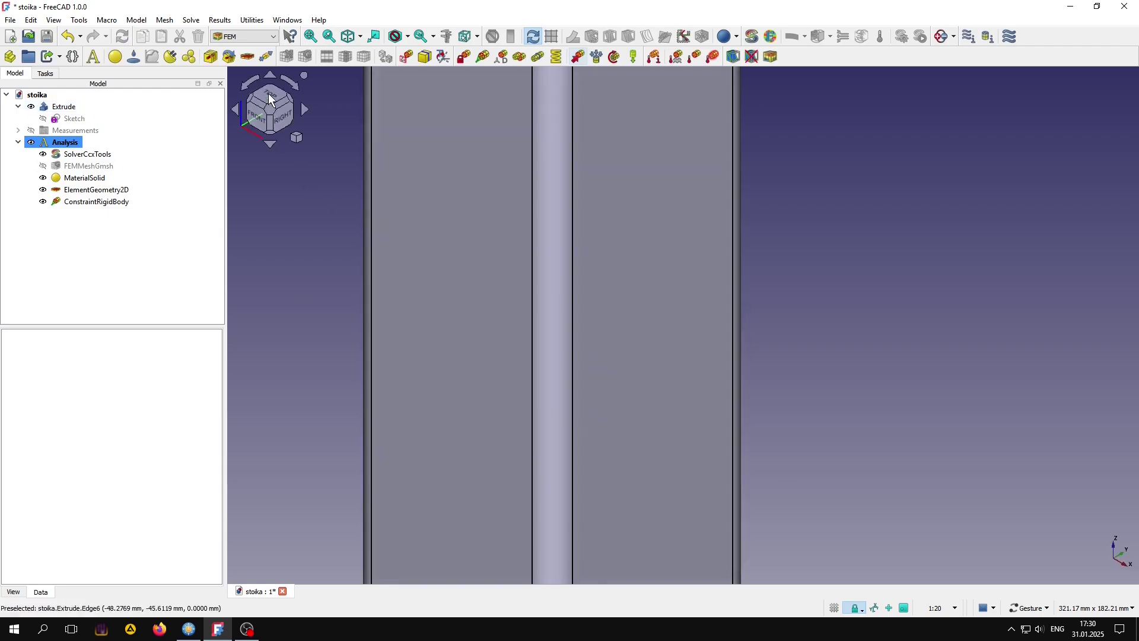
pyautogui.scroll(-5, 499, 412)
pyautogui.scroll(-5, 499, 419)
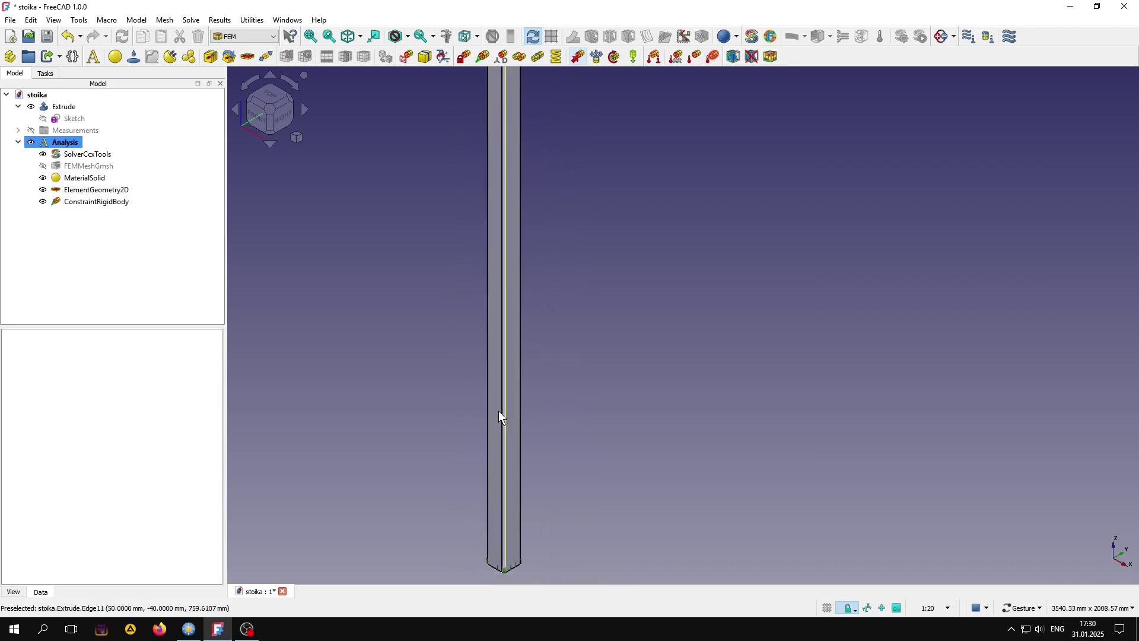
pyautogui.scroll(3, 485, 127)
pyautogui.scroll(2, 501, 176)
pyautogui.scroll(2, 489, 269)
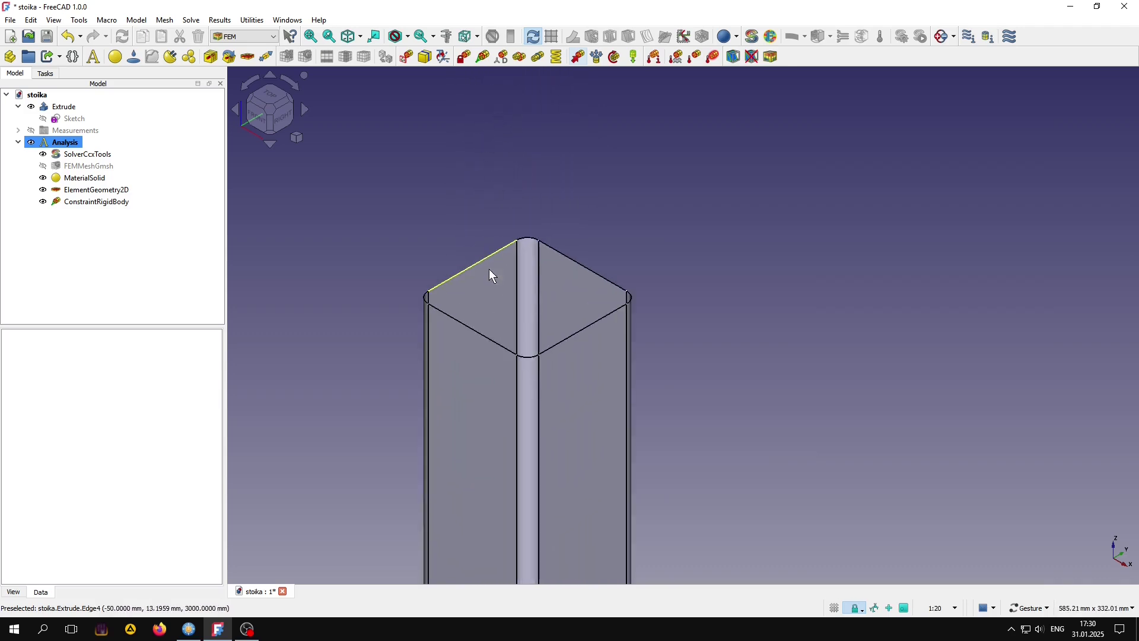
pyautogui.scroll(2, 500, 304)
pyautogui.scroll(2, 502, 300)
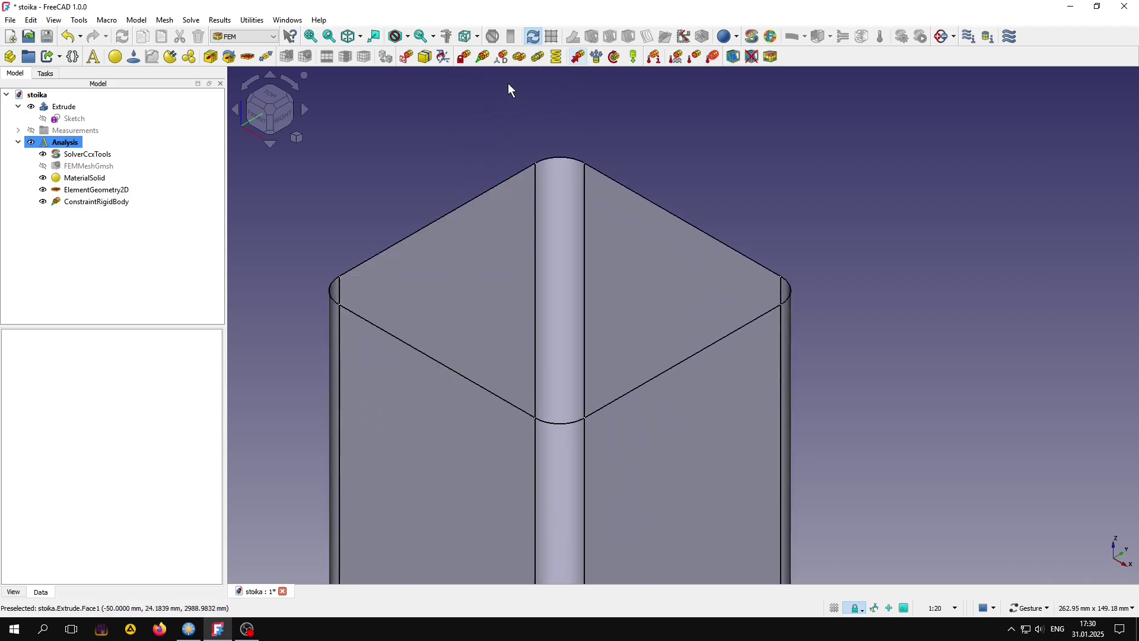
pyautogui.click(483, 57)
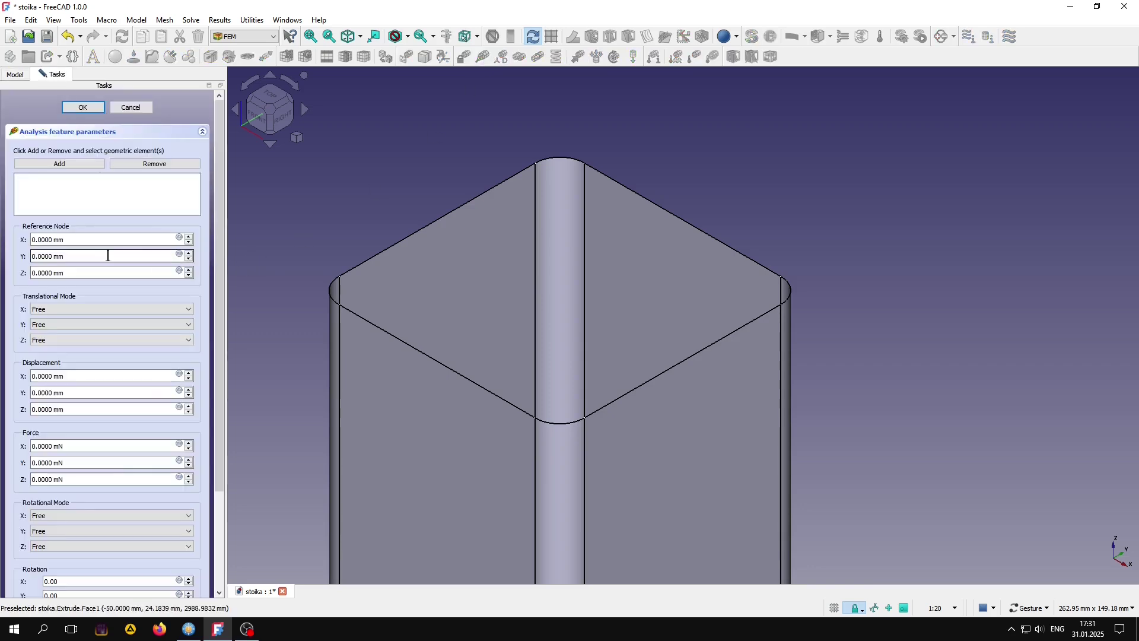
pyautogui.click(83, 166)
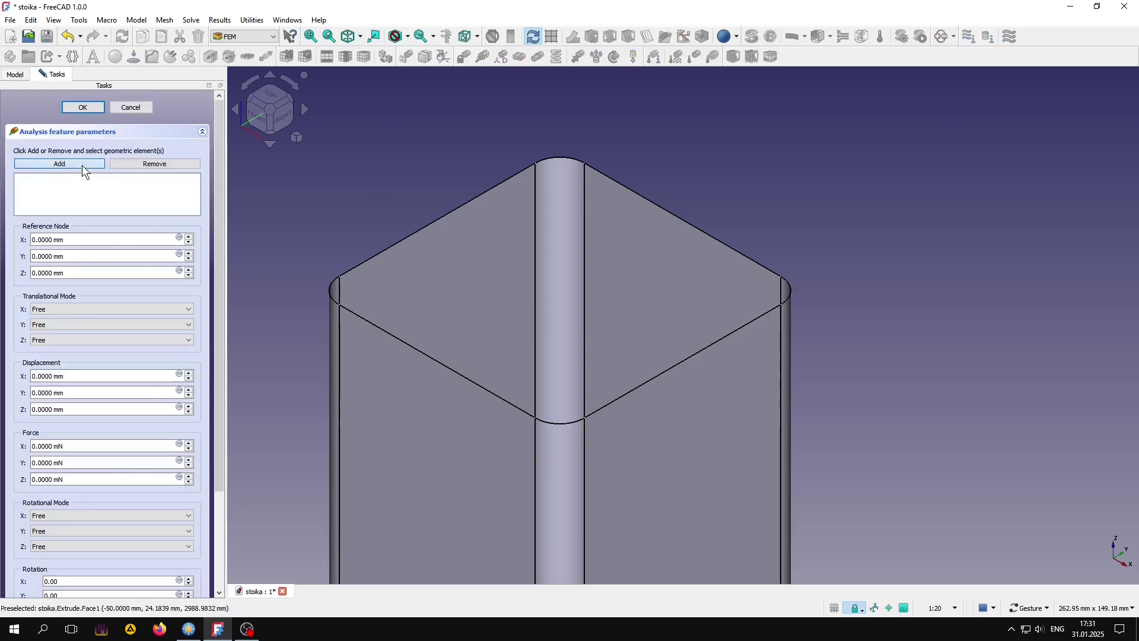
pyautogui.click(553, 152)
pyautogui.click(81, 109)
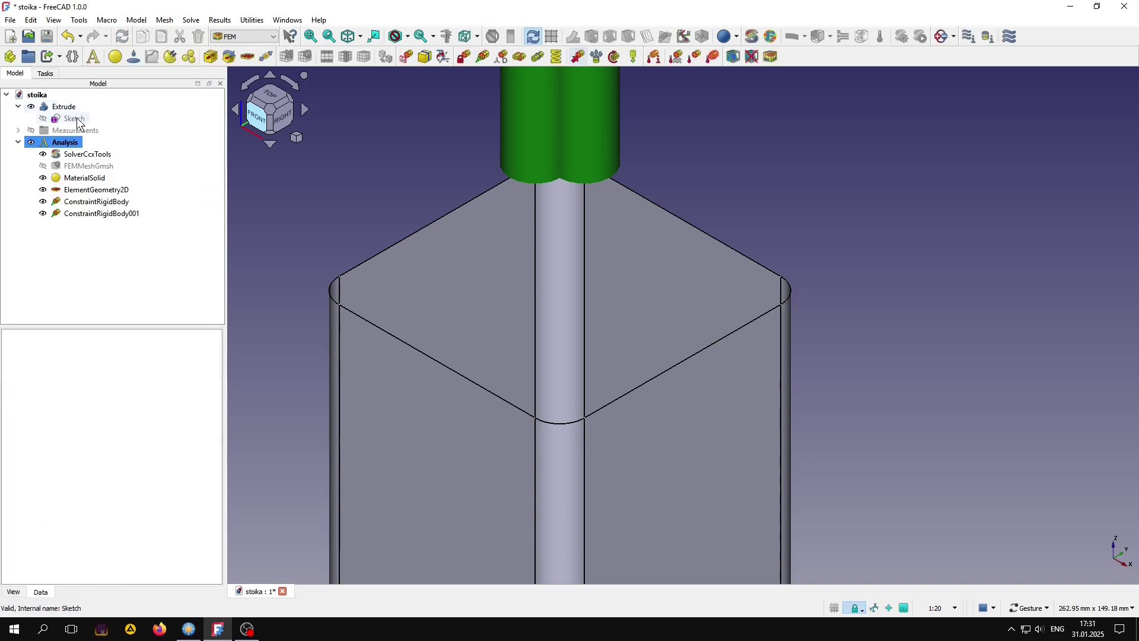
# Set ConstraintRigidBody001's marker scale to 0.1 and reopen it for editing.
pyautogui.click(89, 213)
pyautogui.click(148, 407)
pyautogui.scroll(-2, 149, 407)
pyautogui.scroll(-2, 148, 407)
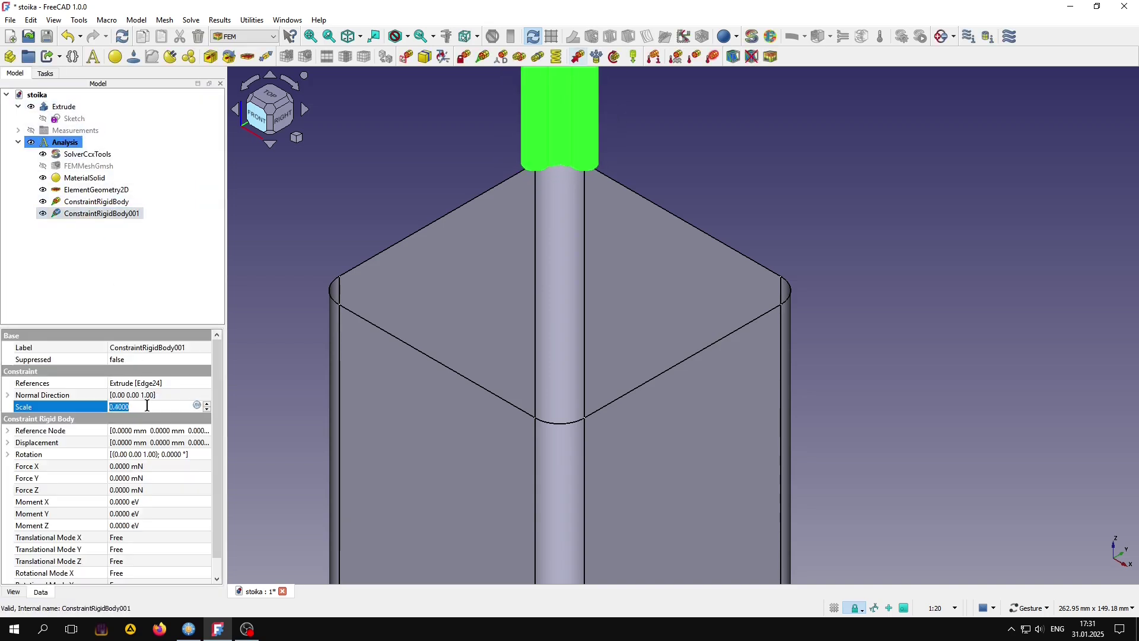
pyautogui.scroll(-2, 148, 407)
pyautogui.scroll(-3, 148, 407)
pyautogui.click(155, 289)
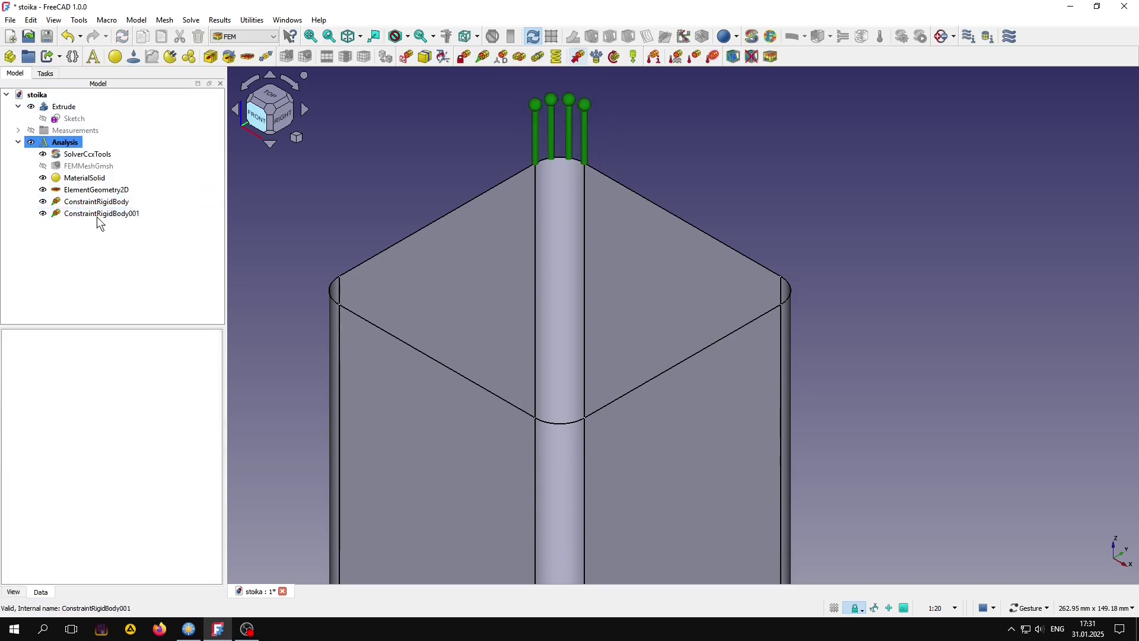
pyautogui.click(98, 213)
pyautogui.doubleClick(104, 214)
# Add all remaining top rim edges and corner arcs, setting reference node Z to 3025 mm.
pyautogui.click(101, 162)
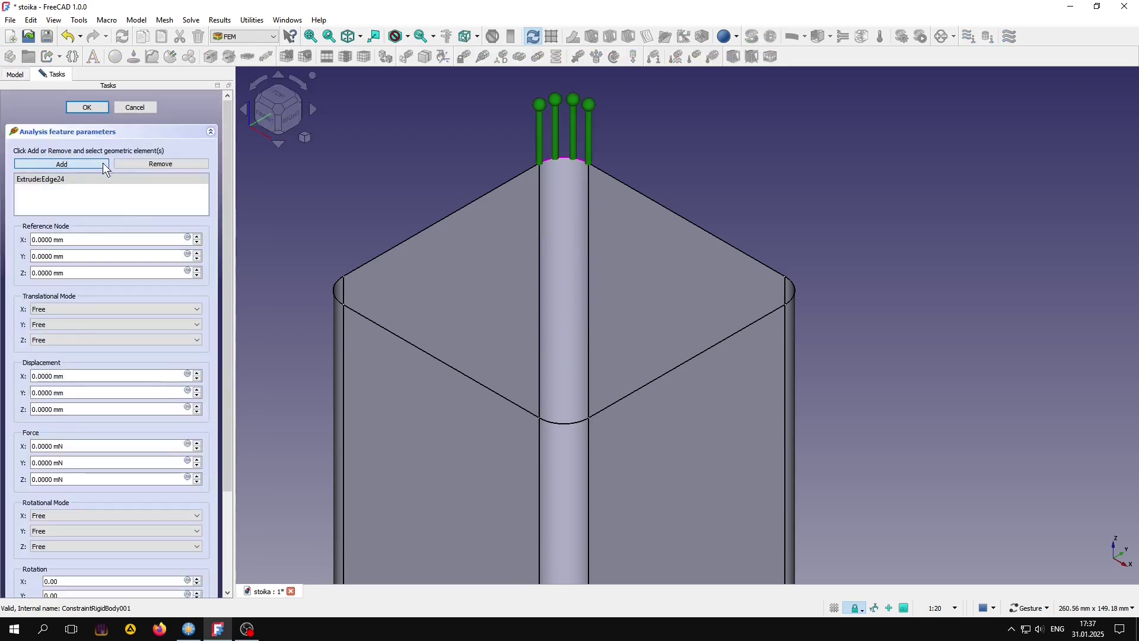
pyautogui.click(436, 219)
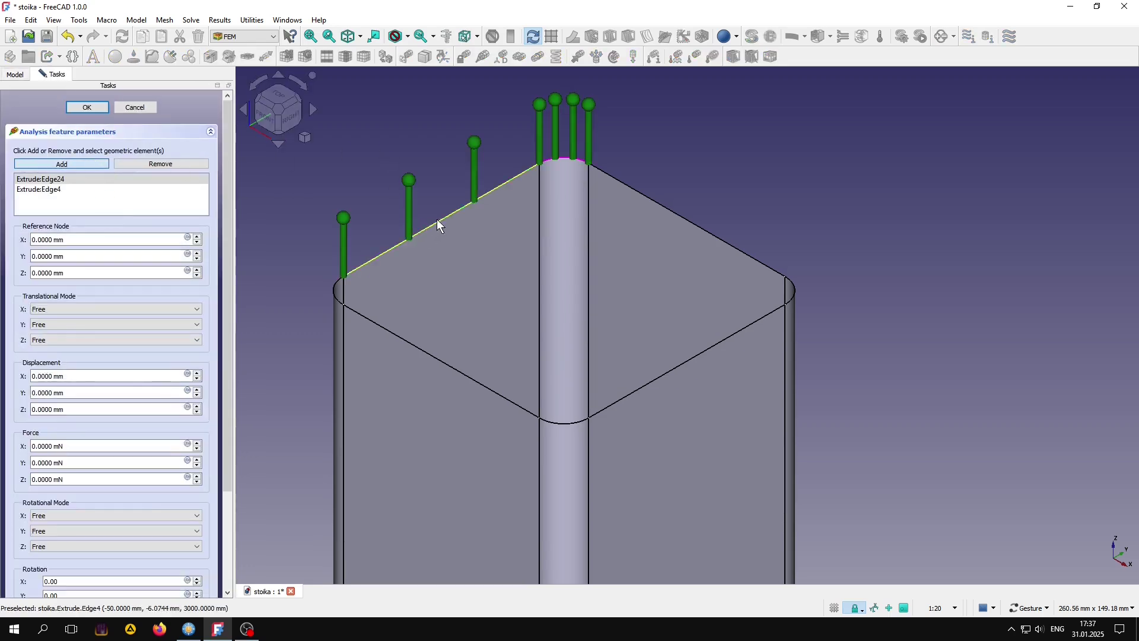
pyautogui.click(623, 184)
pyautogui.click(795, 299)
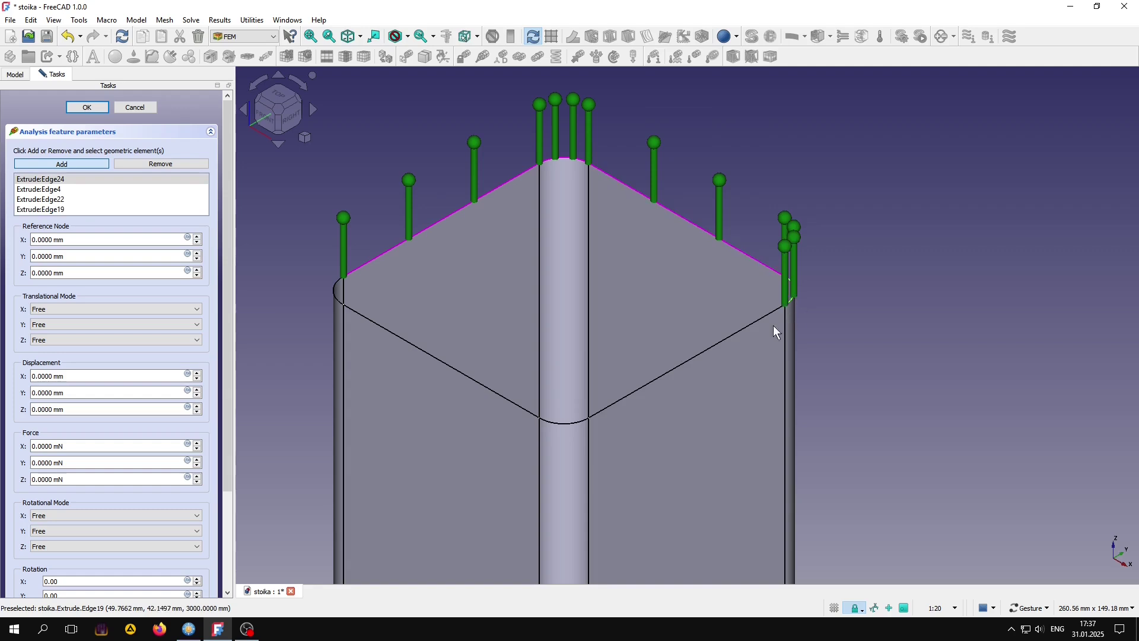
pyautogui.click(700, 352)
pyautogui.click(564, 422)
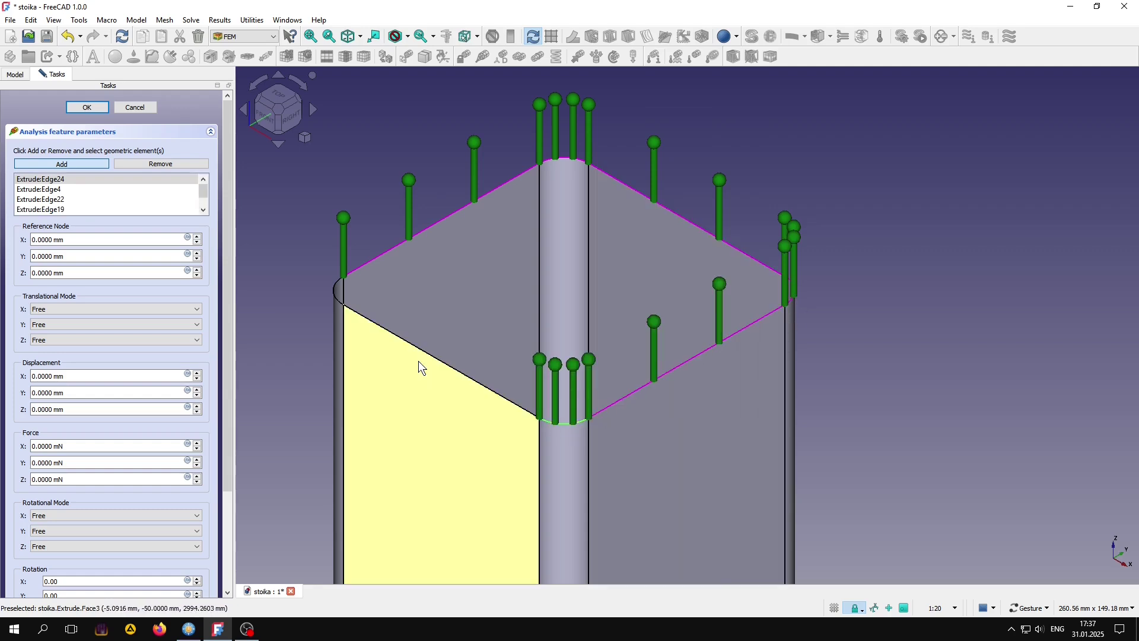
pyautogui.click(425, 352)
pyautogui.click(333, 291)
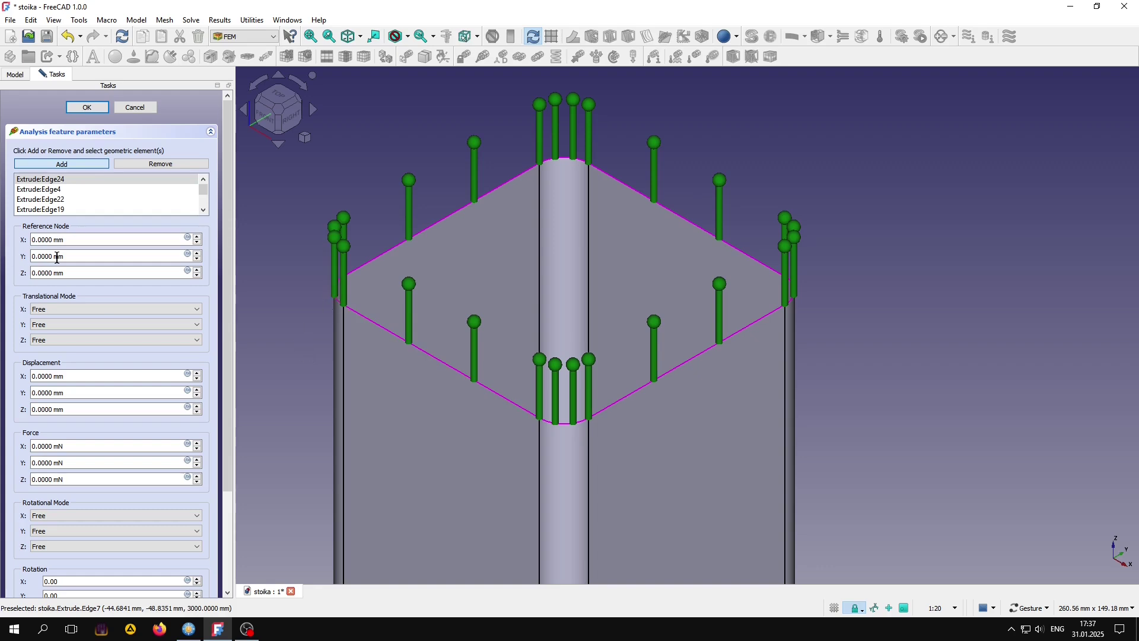
pyautogui.click(51, 273)
pyautogui.write('5')
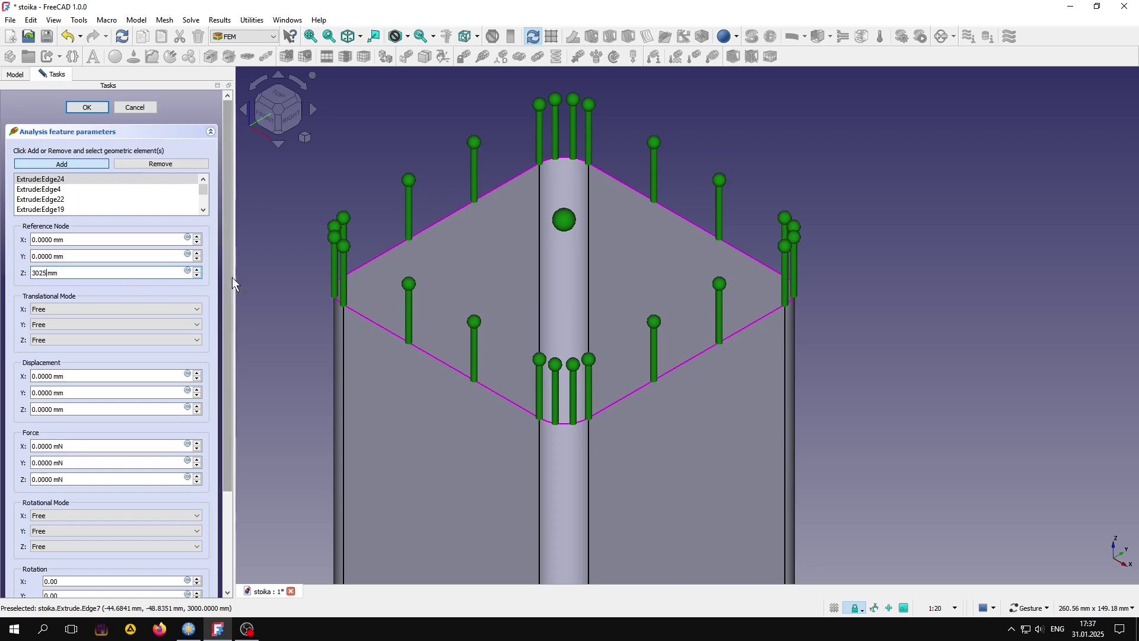
# On the top rigid body, set X and Y translation to Constraint and Z translation to Load.
pyautogui.click(114, 314)
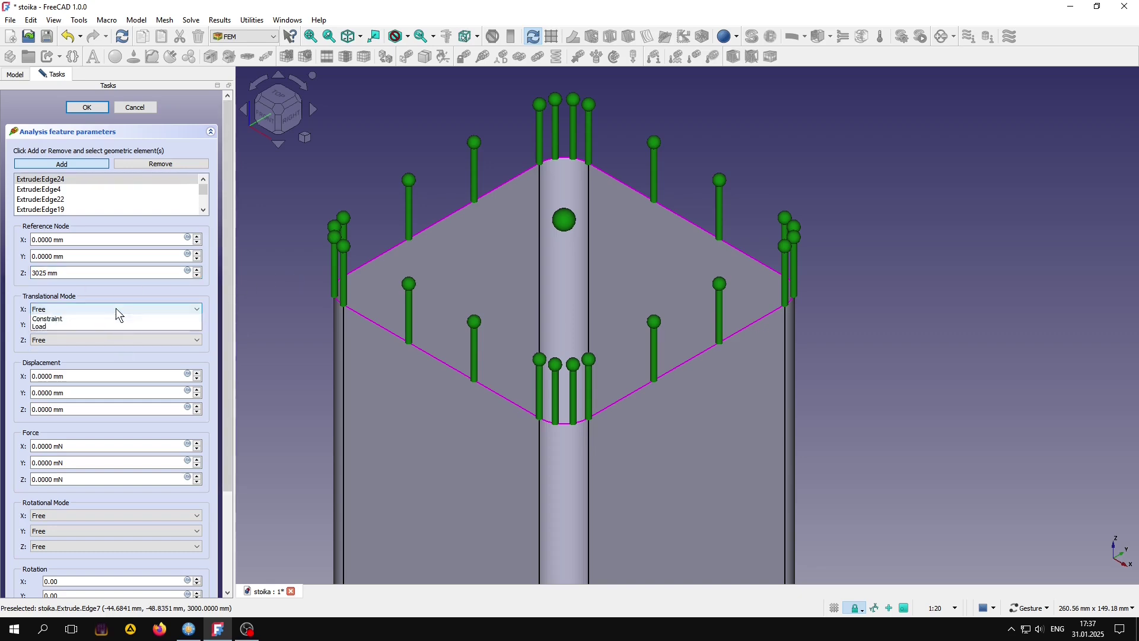
pyautogui.click(80, 327)
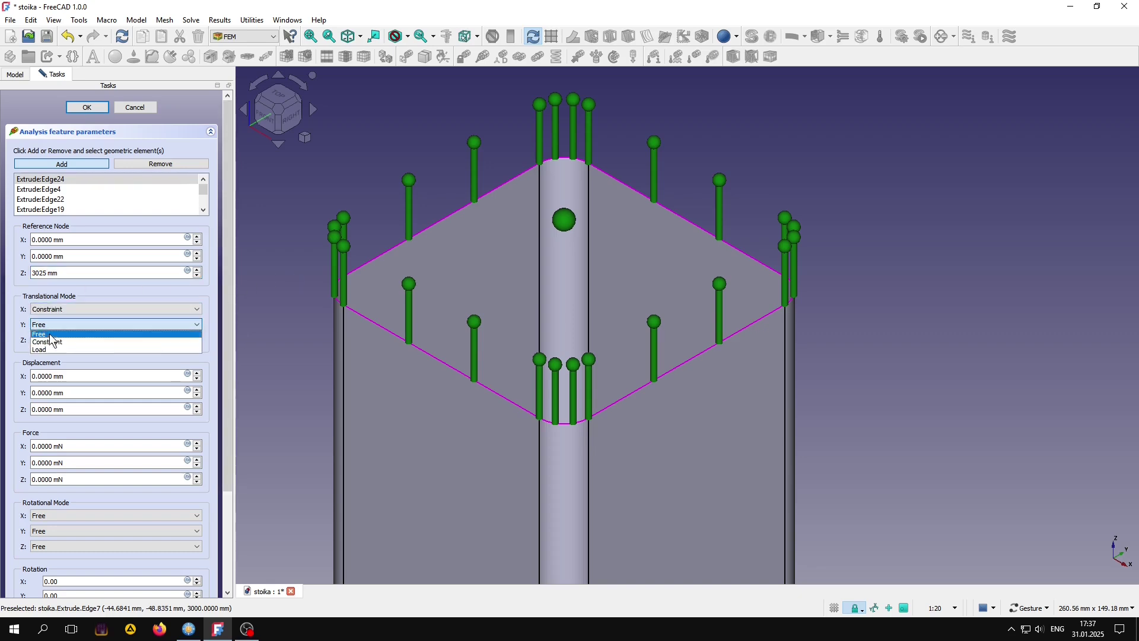
pyautogui.click(47, 341)
pyautogui.click(99, 340)
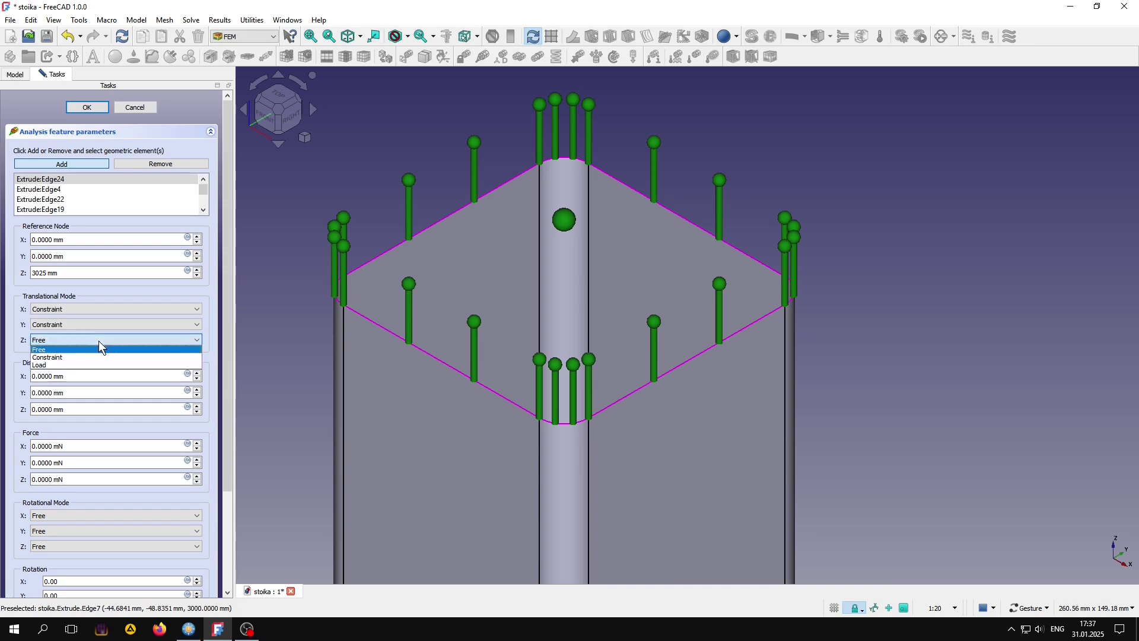
pyautogui.click(50, 368)
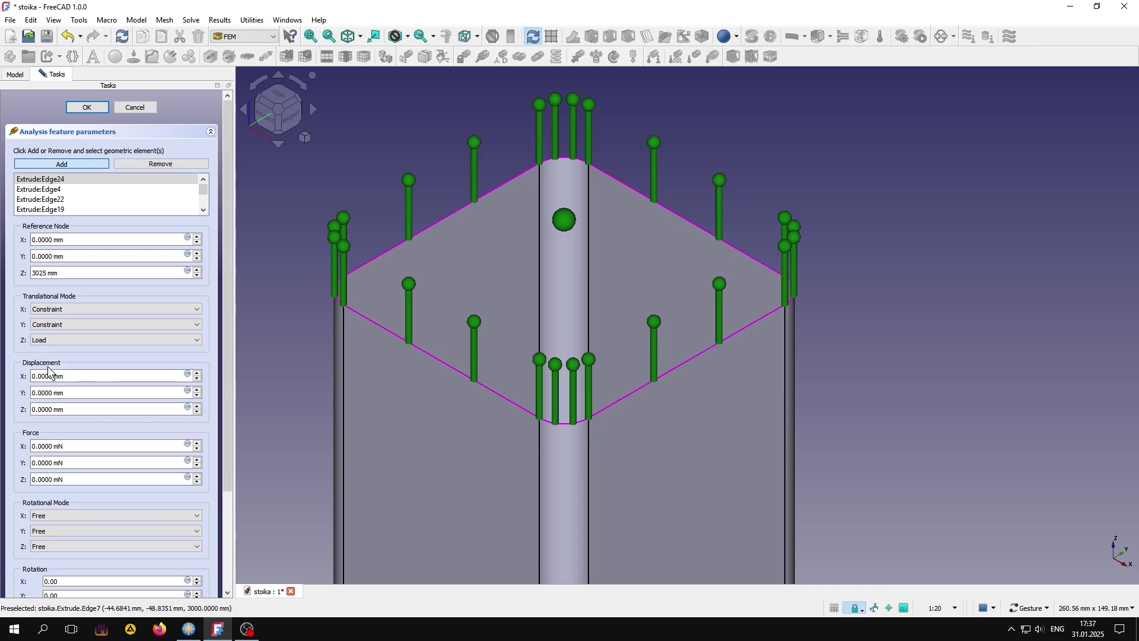
# Enter a Z force of −10000 N, constrain rotation about Z, and accept the constraint.
pyautogui.moveTo(226, 341); pyautogui.dragTo(232, 451)
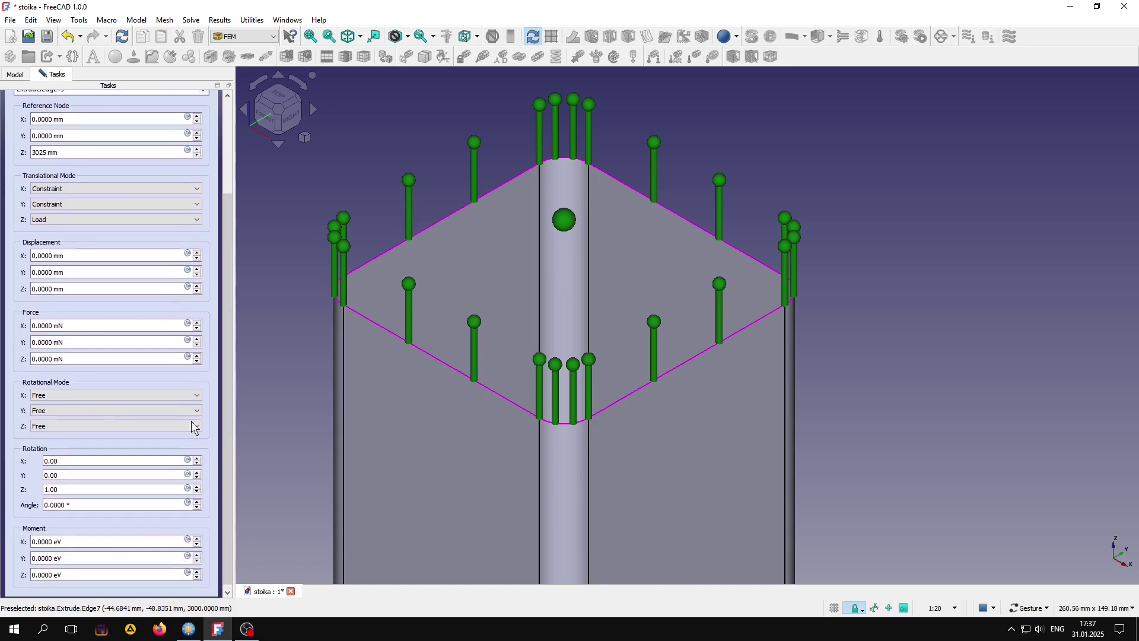
pyautogui.click(60, 359)
pyautogui.moveTo(49, 360); pyautogui.dragTo(7, 366)
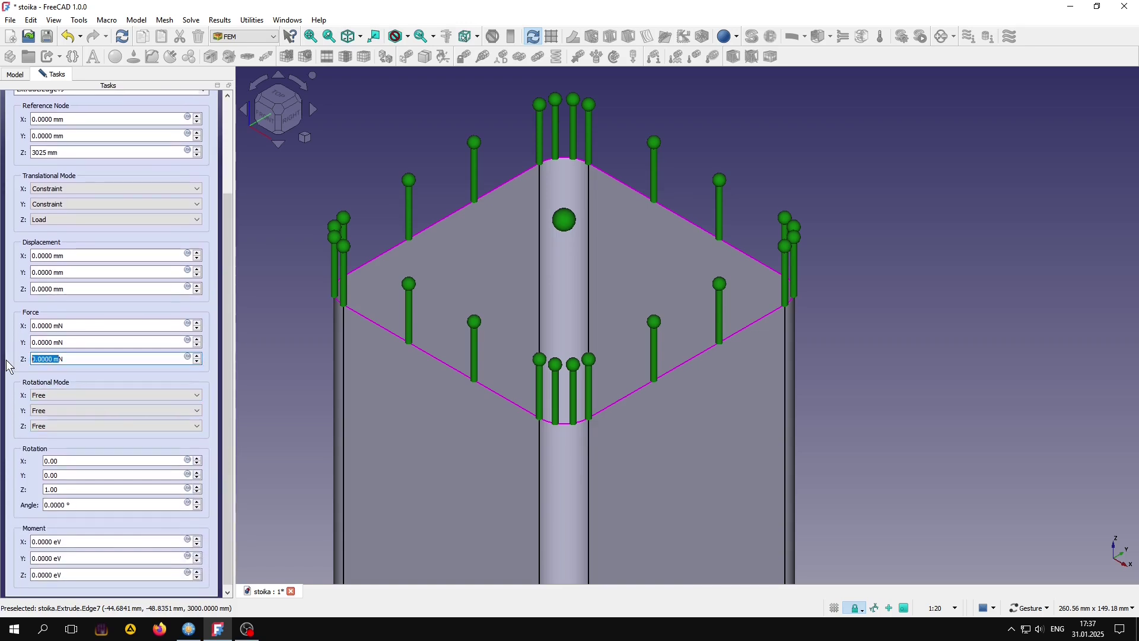
pyautogui.write('-1')
pyautogui.moveTo(230, 369); pyautogui.dragTo(226, 409)
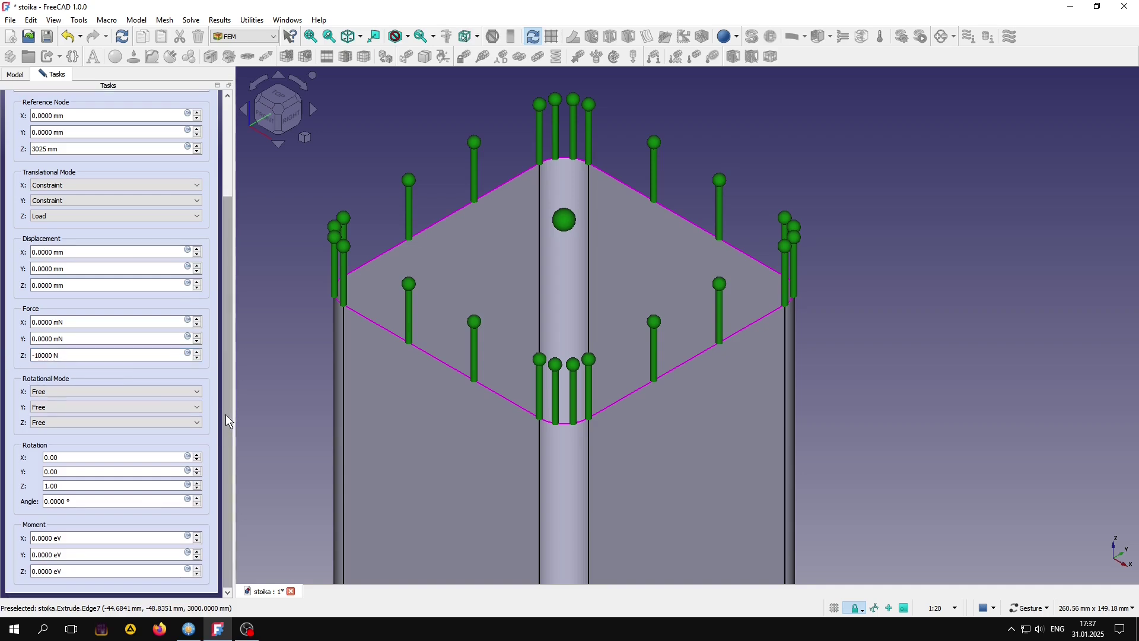
pyautogui.click(106, 423)
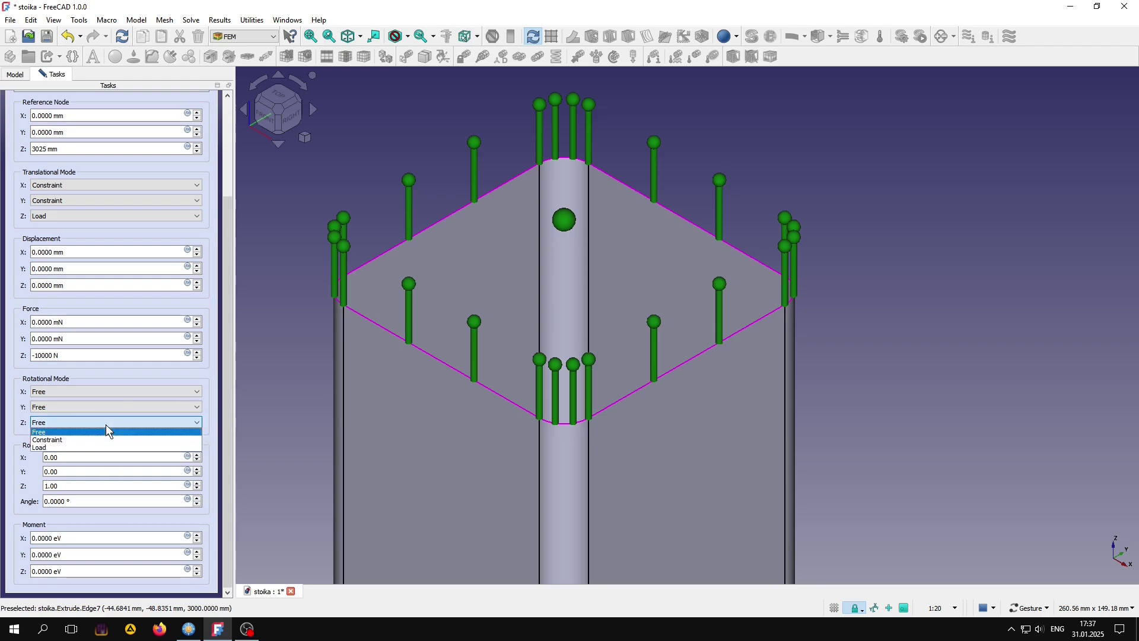
pyautogui.click(46, 440)
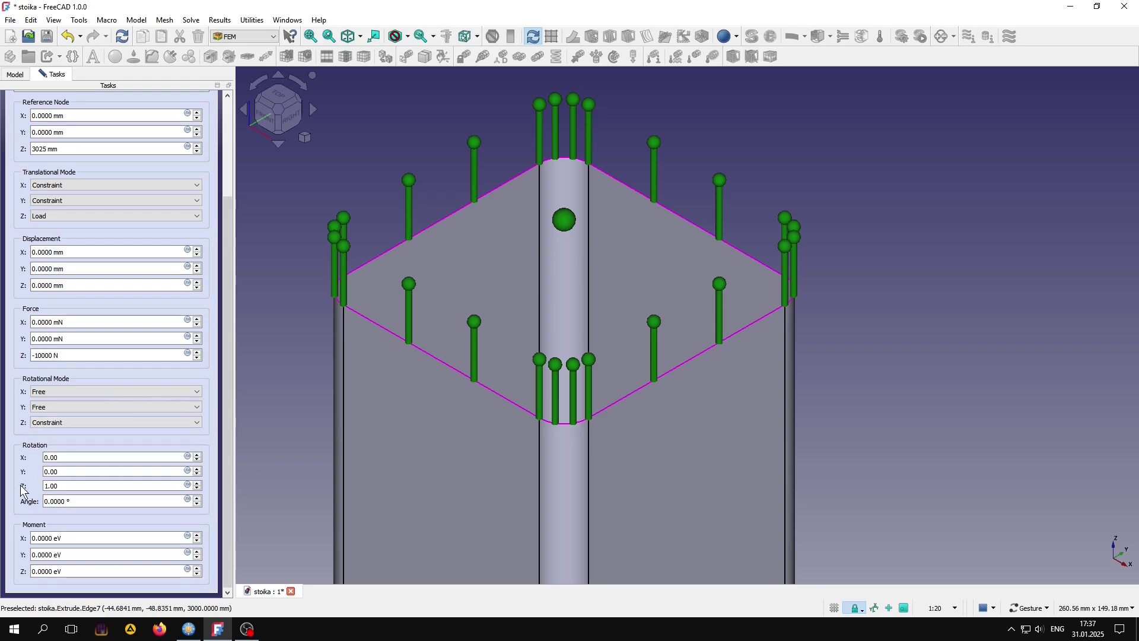
pyautogui.moveTo(225, 521); pyautogui.dragTo(247, 372)
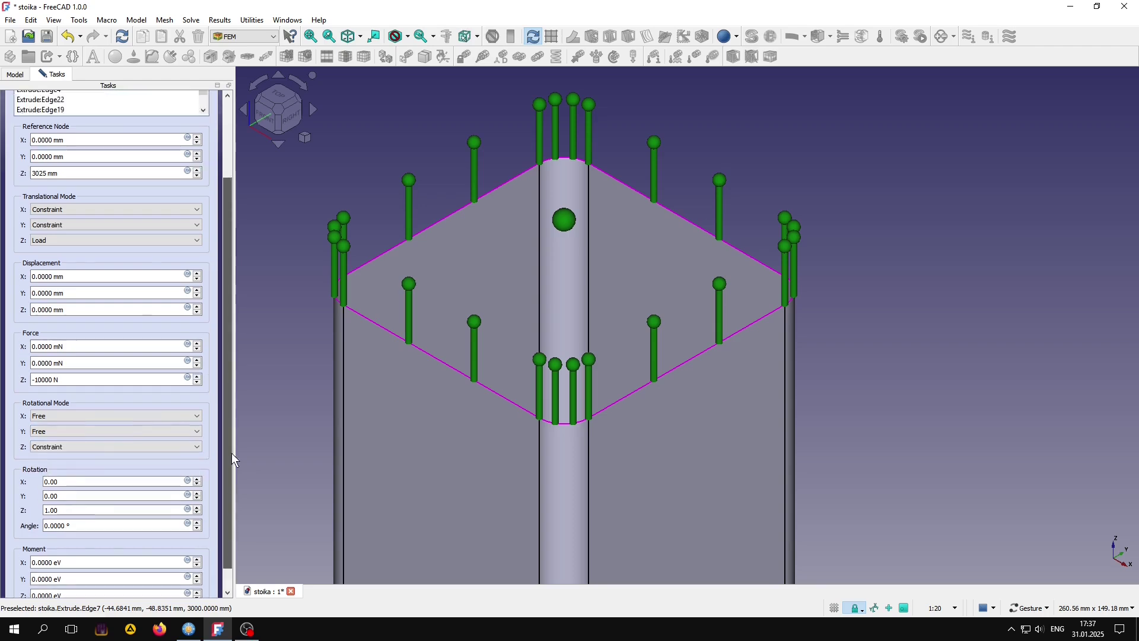
pyautogui.click(87, 107)
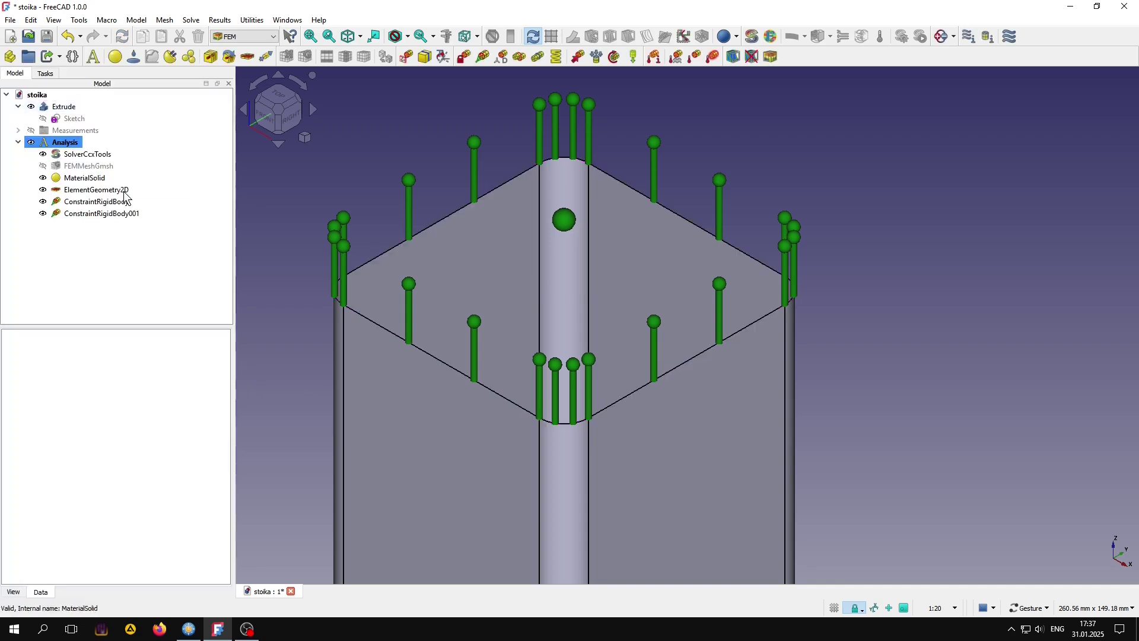
# Review both rigid-body constraints' properties and open the CalculiX solver settings.
pyautogui.click(114, 204)
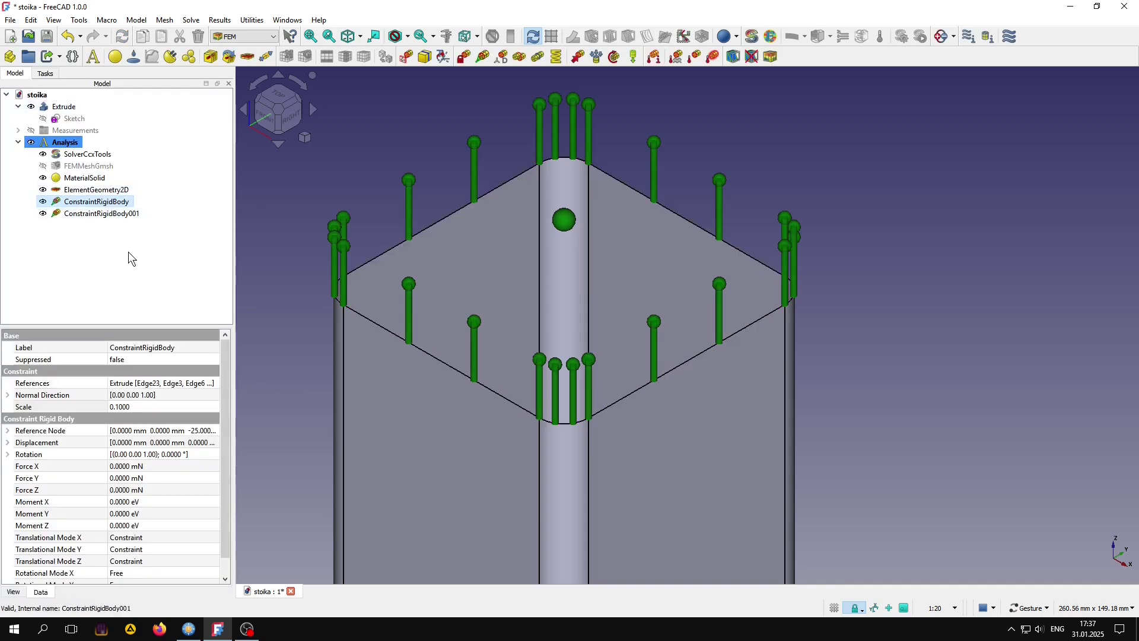
pyautogui.click(104, 215)
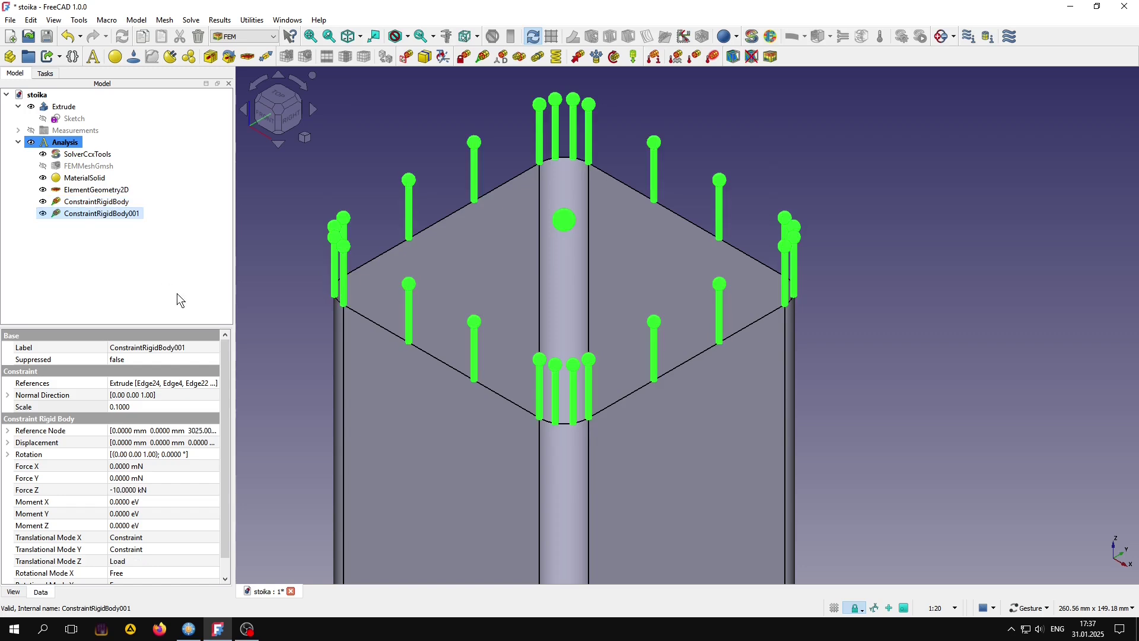
pyautogui.click(155, 283)
pyautogui.doubleClick(88, 154)
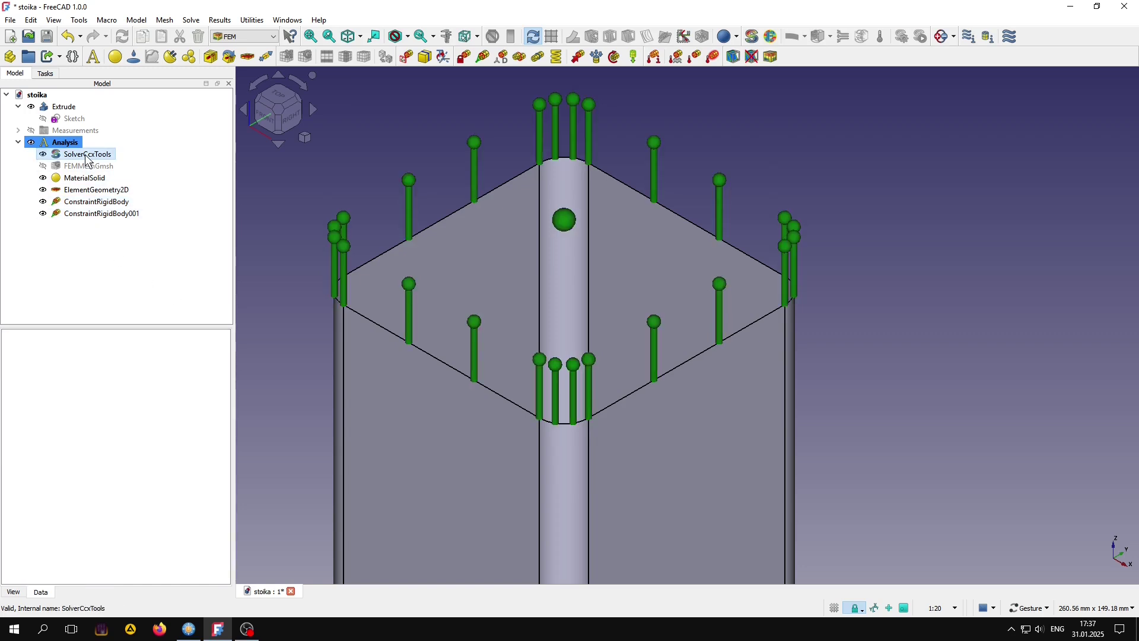
# Write the .inp file, run CalculiX, and close the panel once the solve finishes.
pyautogui.click(64, 247)
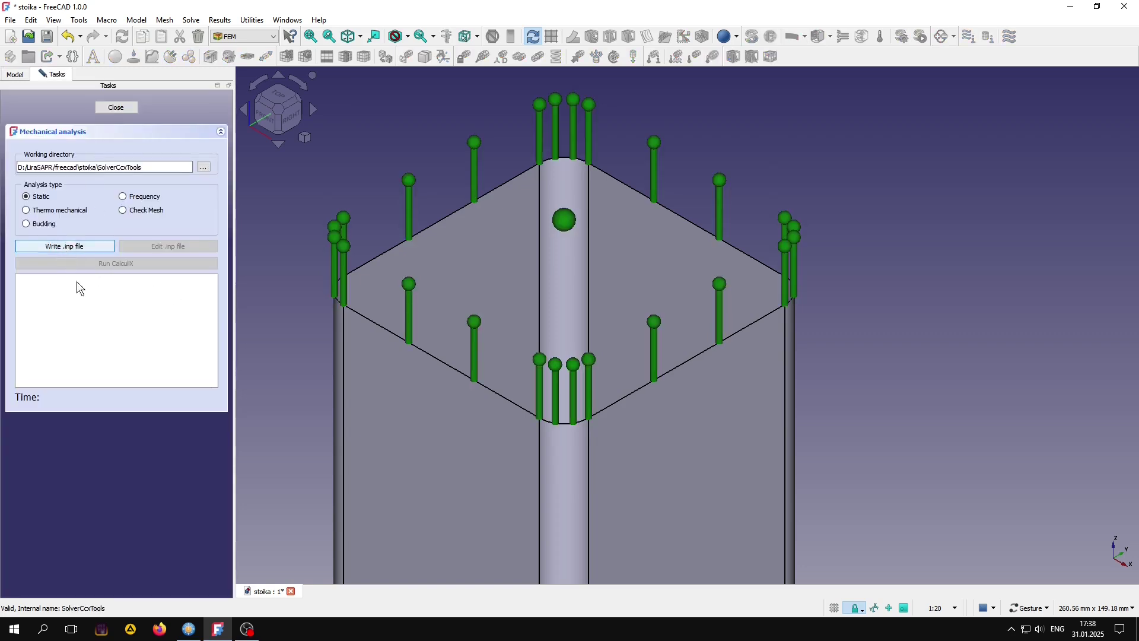
pyautogui.click(114, 266)
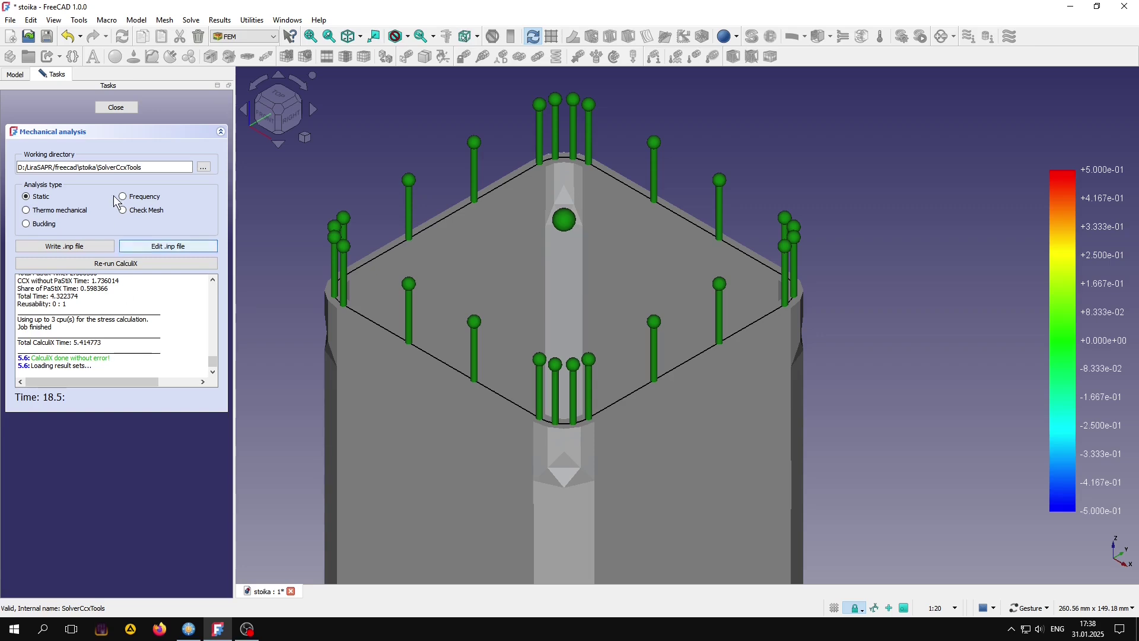
pyautogui.click(116, 108)
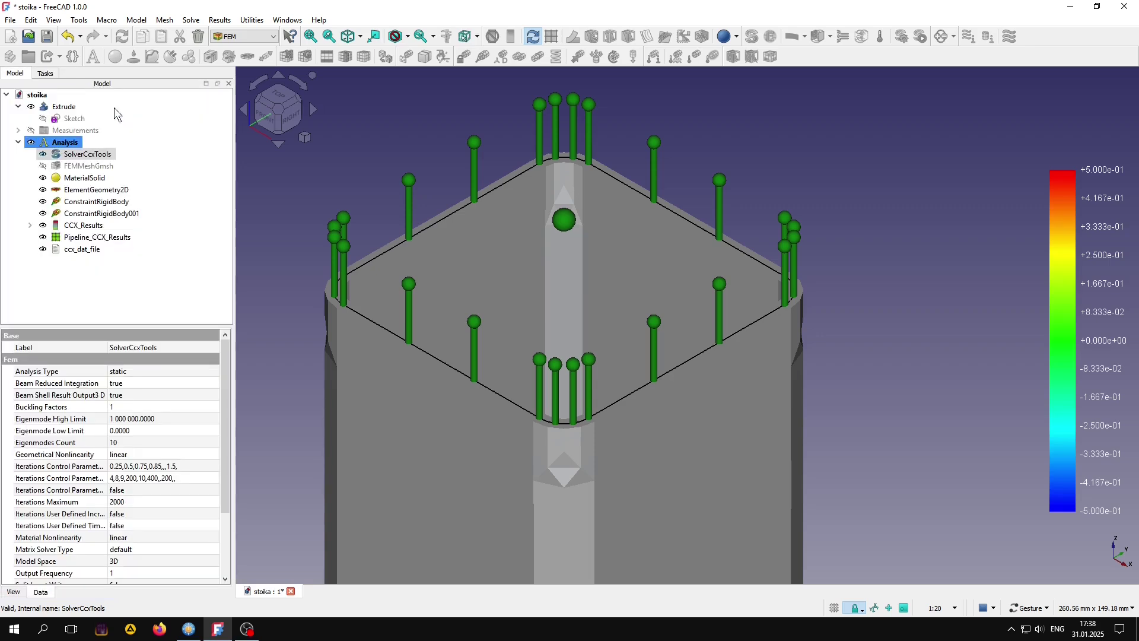
# Review von Mises stress (peak 15.2657 MPa) on the whole column with exaggerated deformation, then close it.
pyautogui.click(43, 237)
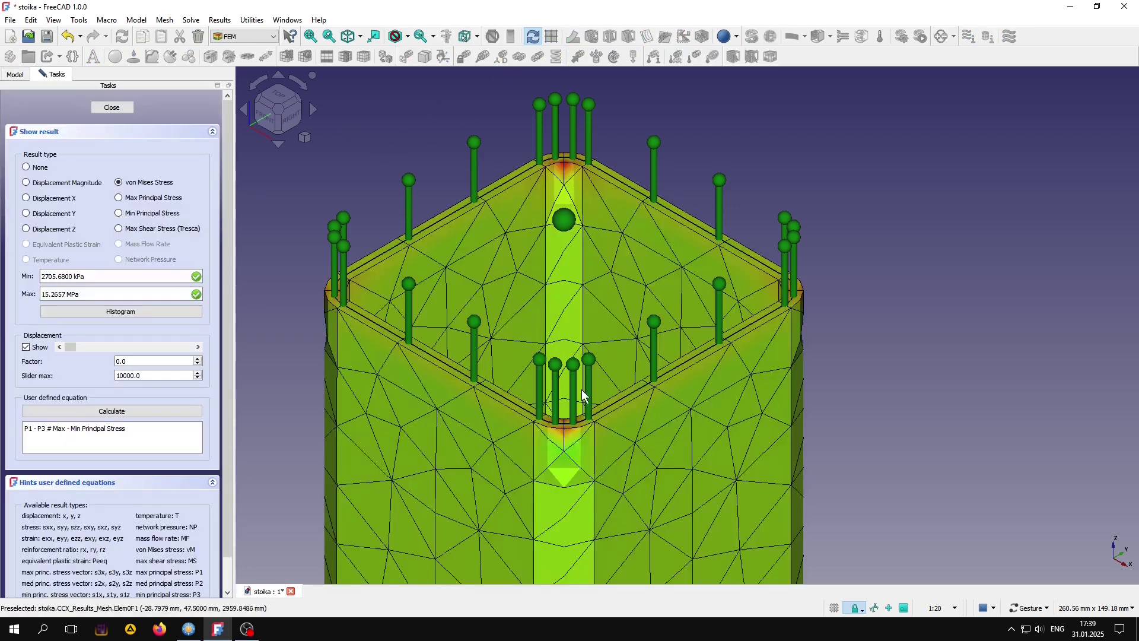
pyautogui.scroll(-3, 581, 390)
pyautogui.scroll(-3, 617, 332)
pyautogui.scroll(-2, 605, 338)
pyautogui.scroll(-1, 592, 344)
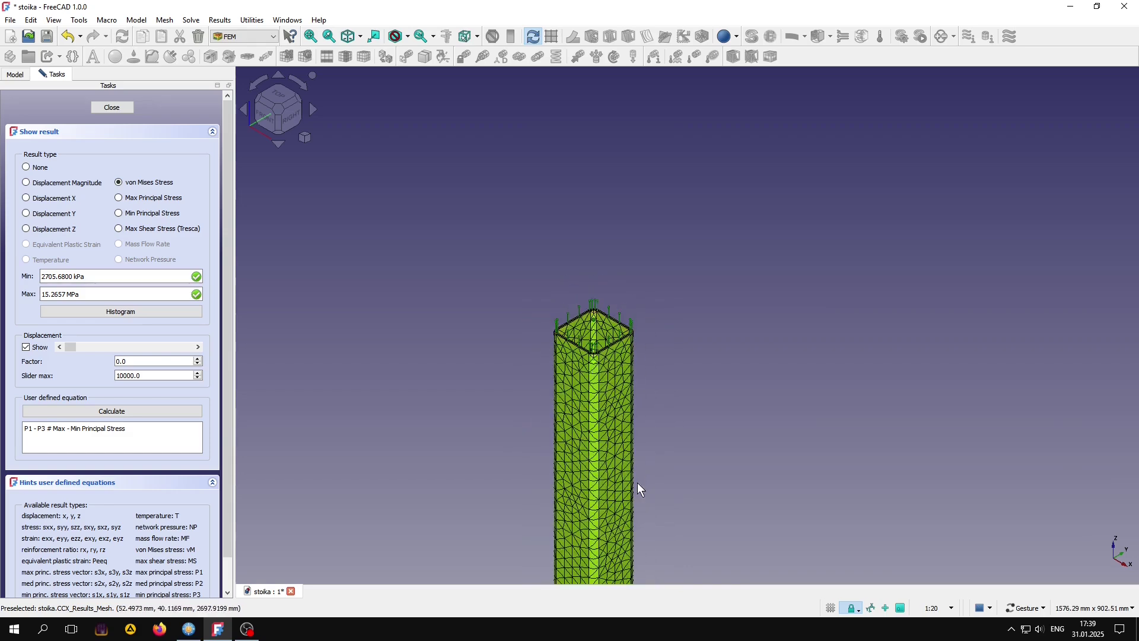
pyautogui.scroll(-2, 546, 268)
pyautogui.scroll(-2, 546, 268)
pyautogui.moveTo(527, 293); pyautogui.dragTo(525, 205, button='right')
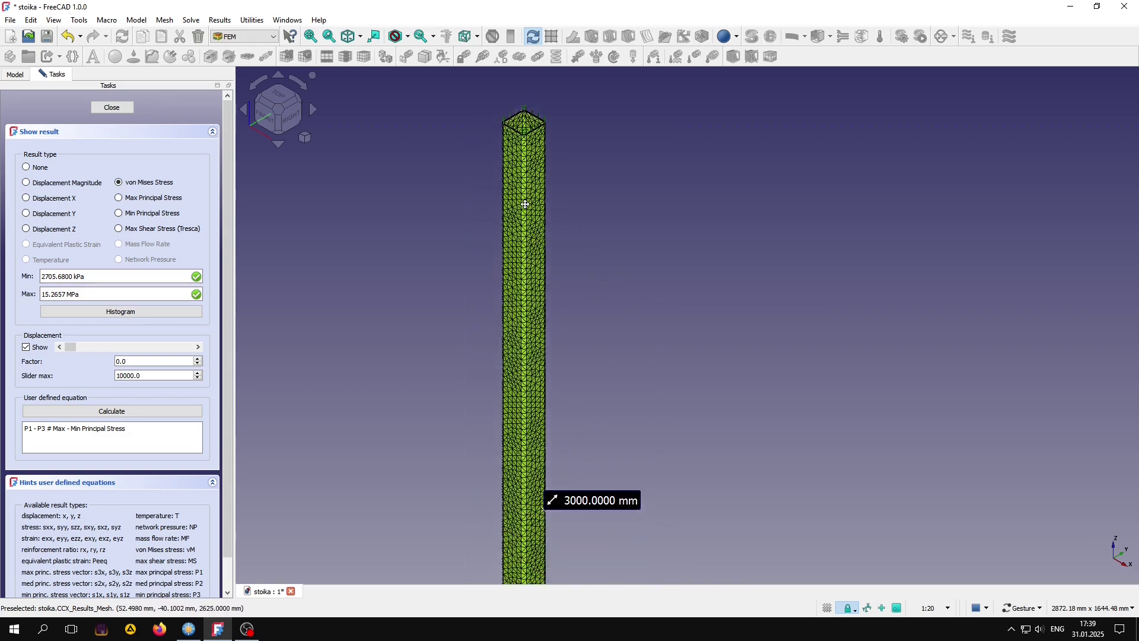
pyautogui.scroll(-3, 525, 204)
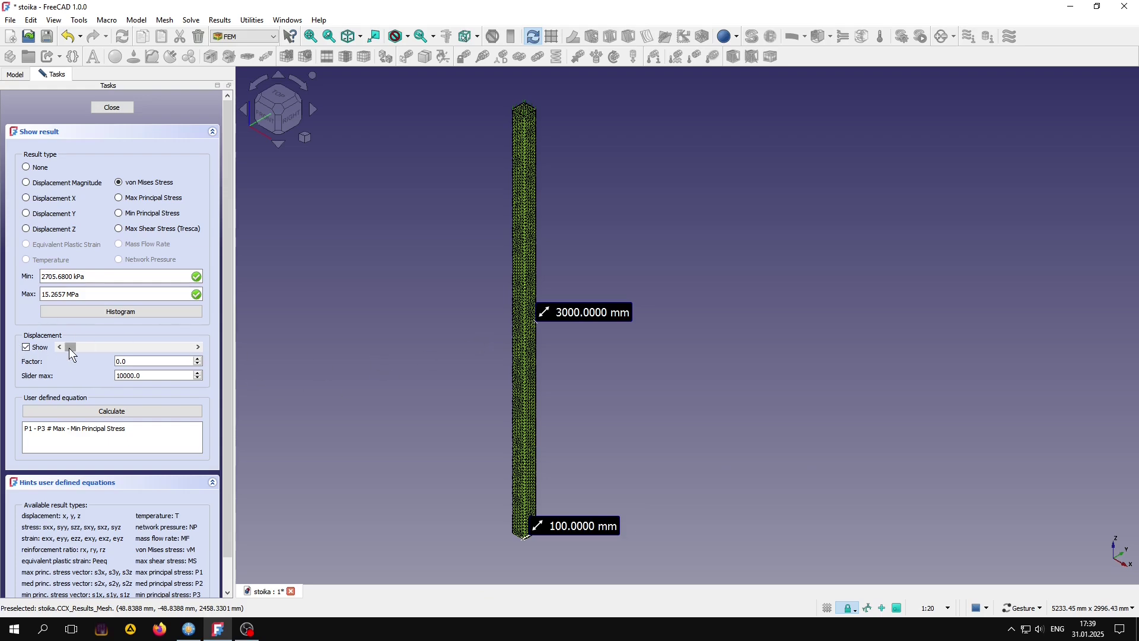
pyautogui.moveTo(70, 346)
pyautogui.mouseDown()
pyautogui.moveTo(244, 356)
pyautogui.moveTo(49, 340)
pyautogui.mouseUp()
pyautogui.click(121, 109)
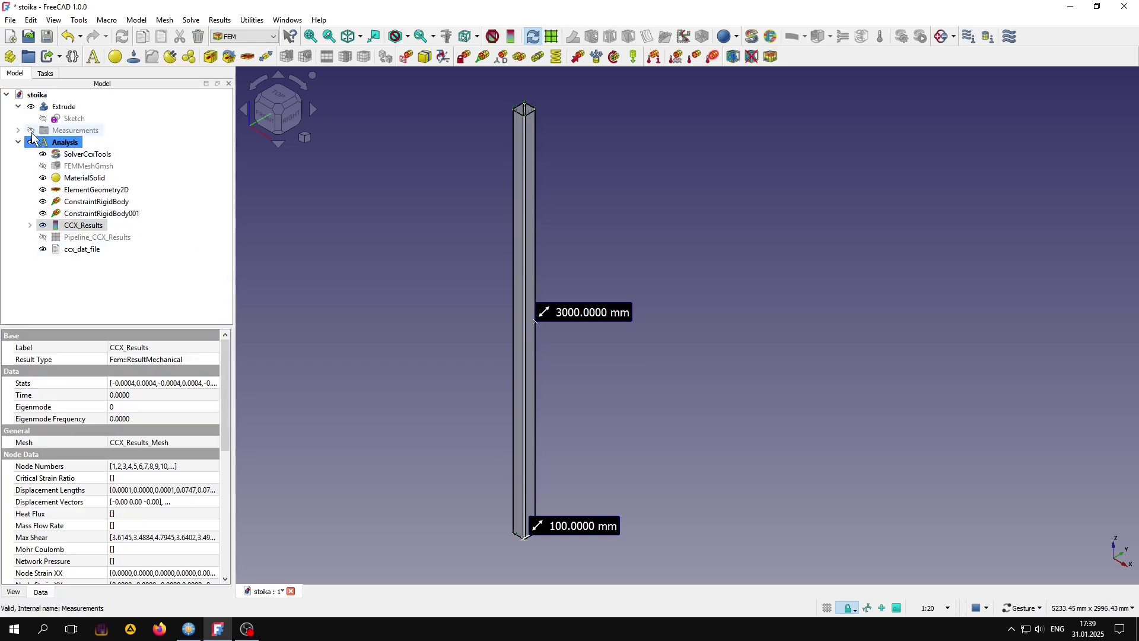
# Hide the 3000 mm Length and 100 mm Distance measurement labels.
pyautogui.click(18, 130)
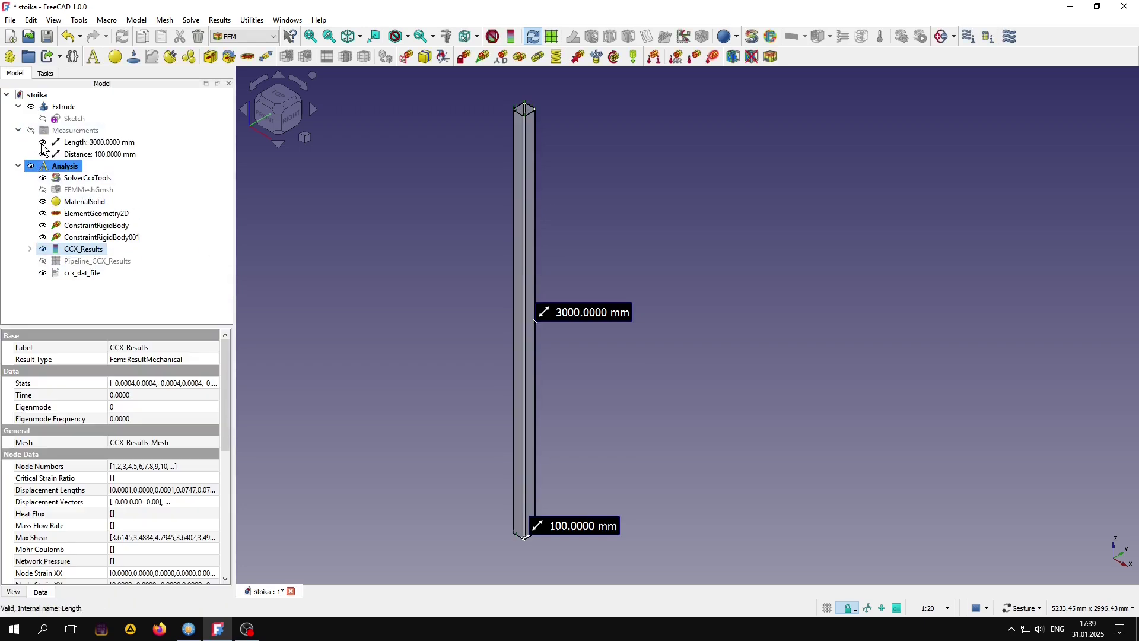
pyautogui.click(28, 142)
pyautogui.press('space')
pyautogui.press('Down')
pyautogui.press('space')
pyautogui.click(18, 130)
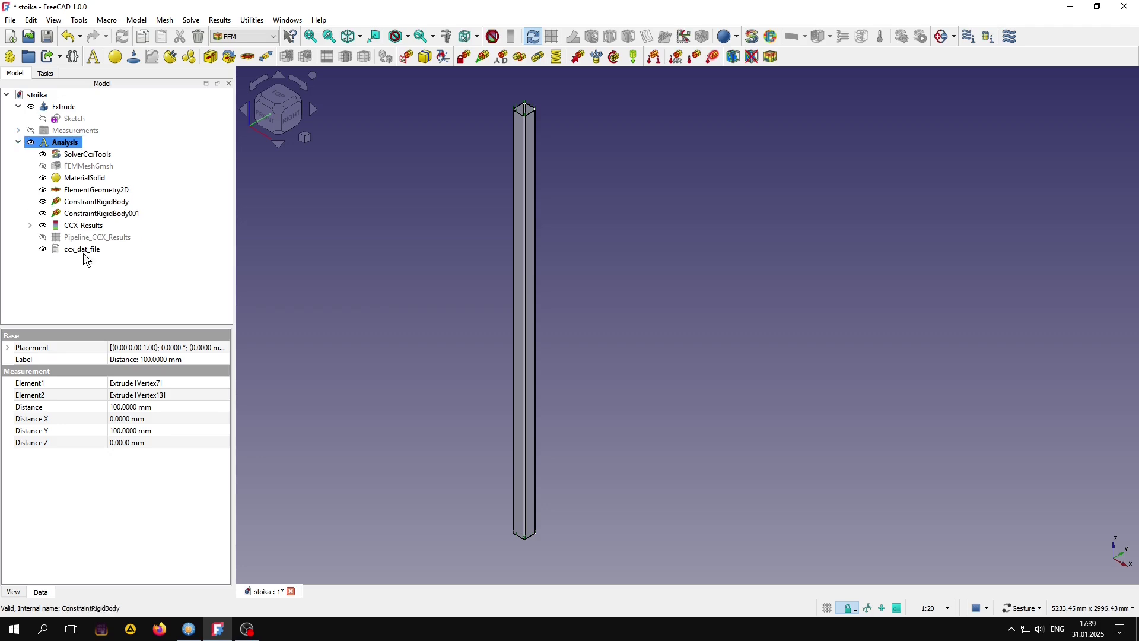
pyautogui.scroll(2, 531, 81)
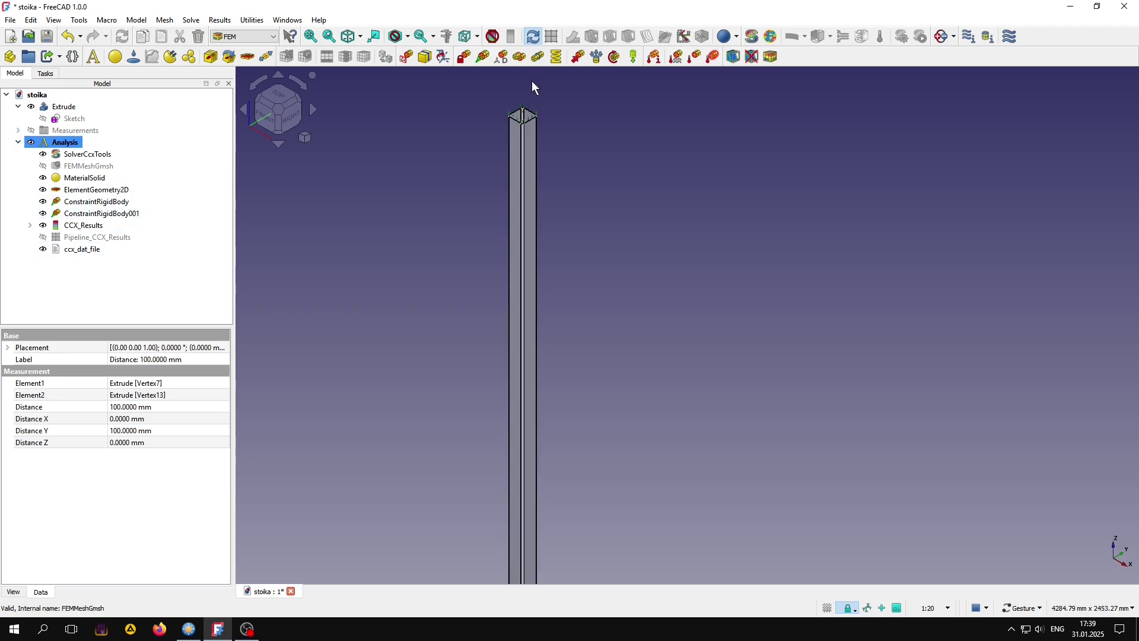
pyautogui.scroll(3, 522, 101)
pyautogui.scroll(4, 524, 140)
pyautogui.scroll(4, 524, 140)
pyautogui.scroll(1, 524, 140)
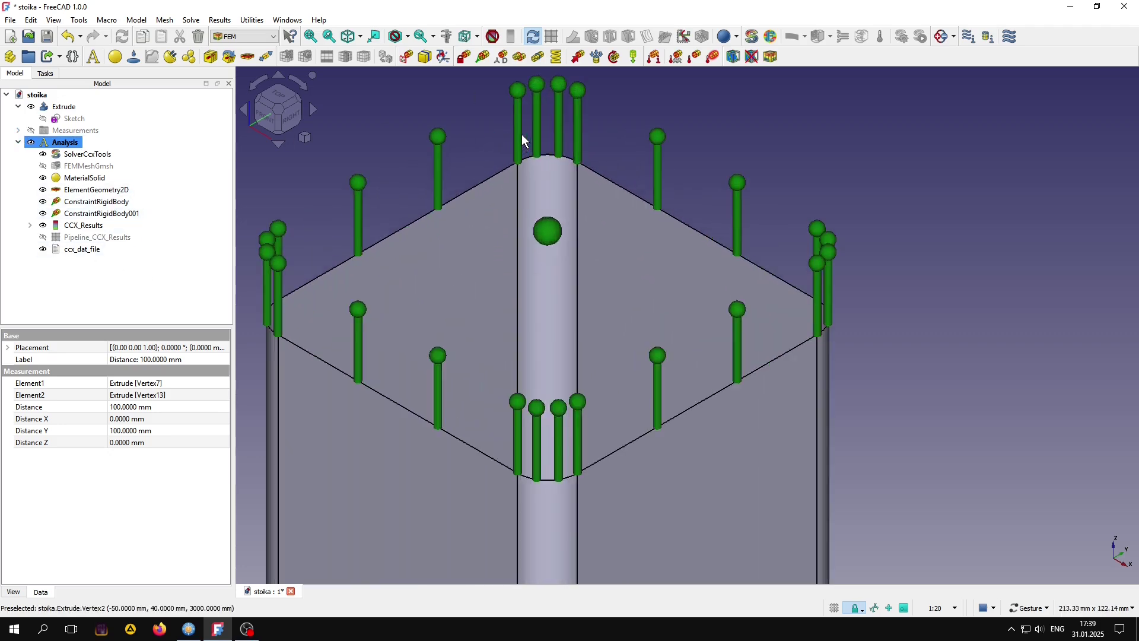
# Move ConstraintRigidBody001's reference node to X = 50 mm and confirm the edit.
pyautogui.click(93, 215)
pyautogui.doubleClick(94, 215)
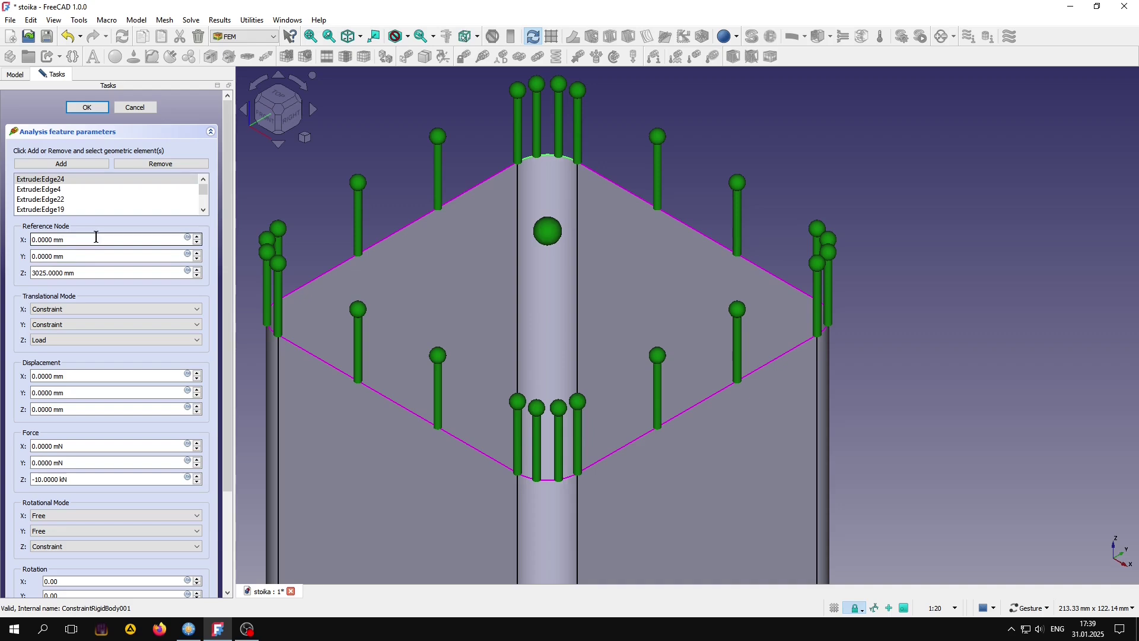
pyautogui.scroll(6, 97, 238)
pyautogui.scroll(6, 96, 238)
pyautogui.scroll(6, 96, 237)
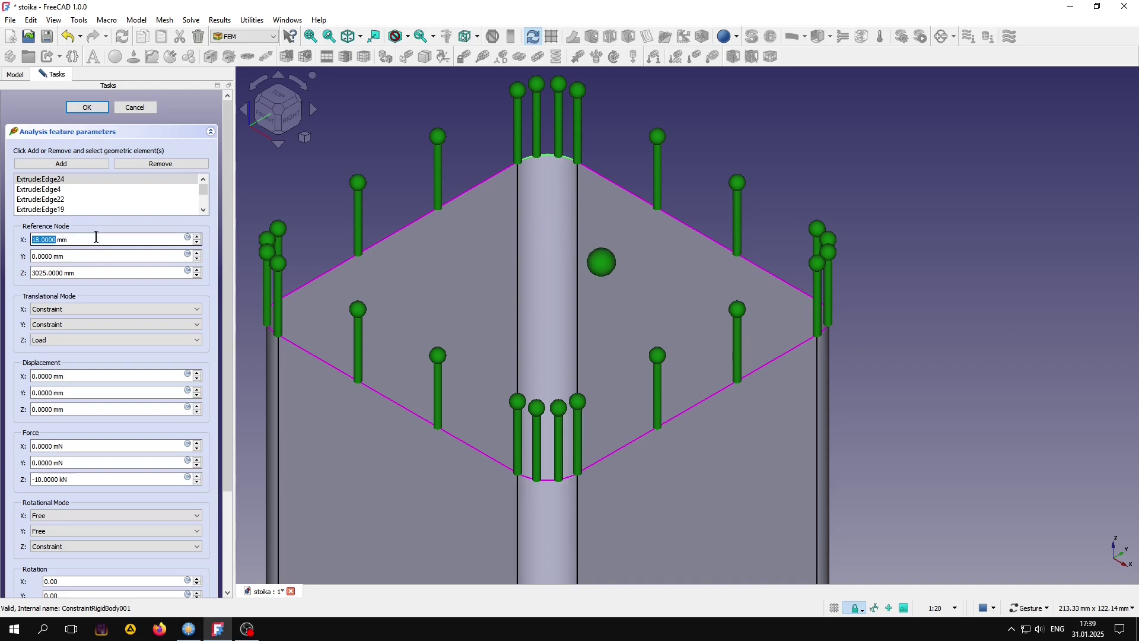
pyautogui.scroll(6, 96, 237)
pyautogui.scroll(2, 96, 237)
pyautogui.scroll(2, 96, 238)
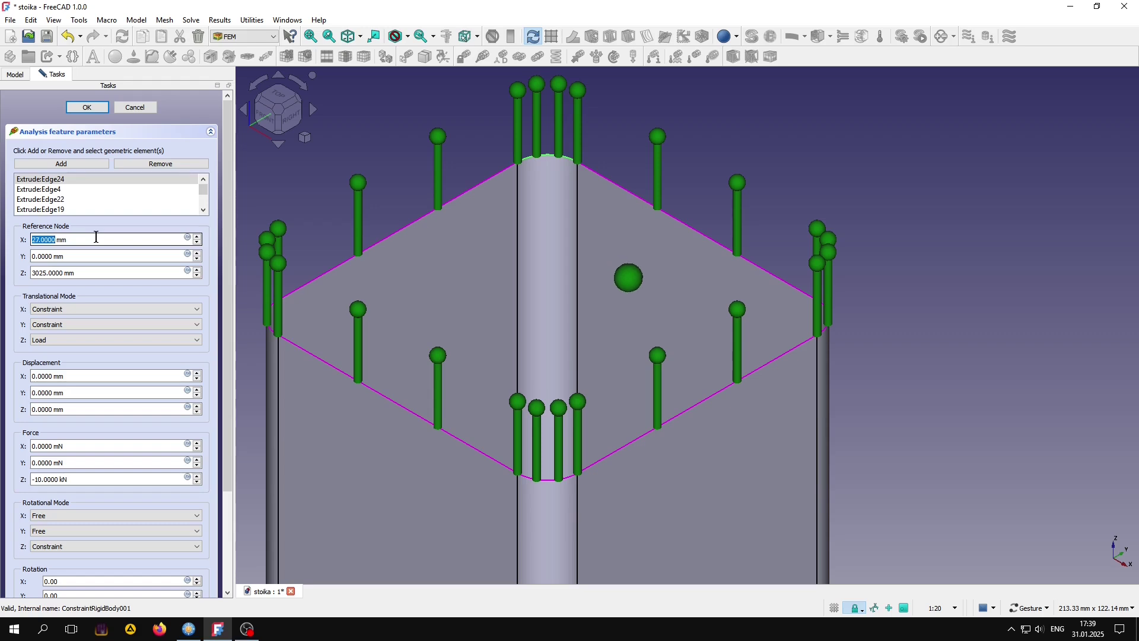
pyautogui.scroll(3, 96, 237)
pyautogui.scroll(3, 97, 238)
pyautogui.scroll(3, 97, 238)
pyautogui.scroll(3, 96, 237)
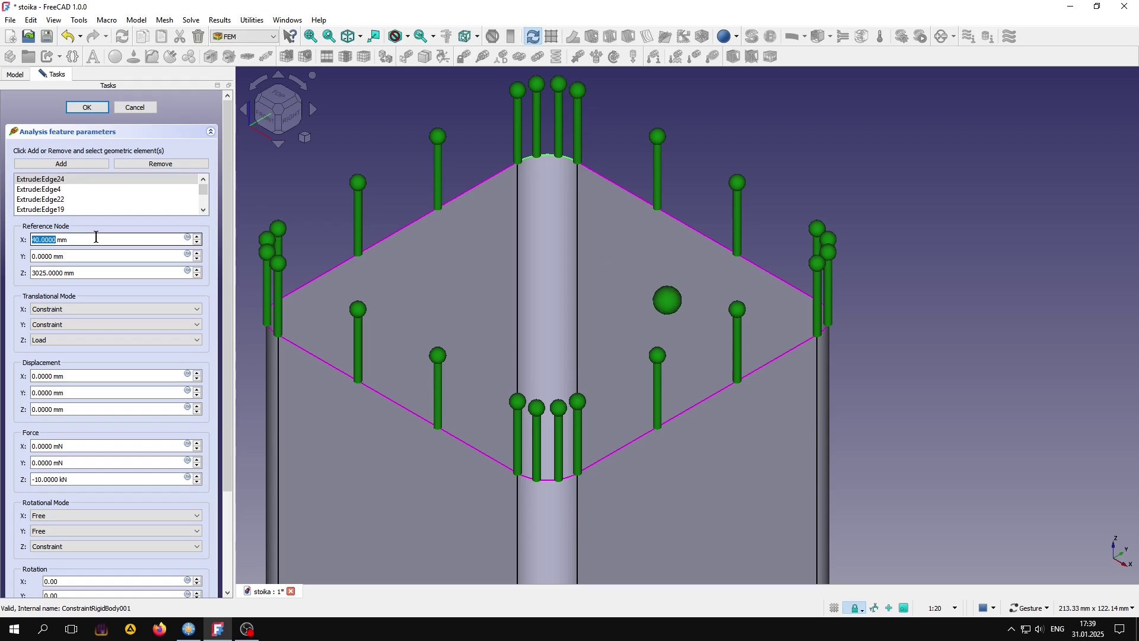
pyautogui.scroll(4, 96, 238)
pyautogui.scroll(2, 96, 238)
pyautogui.scroll(3, 96, 237)
pyautogui.scroll(1, 96, 237)
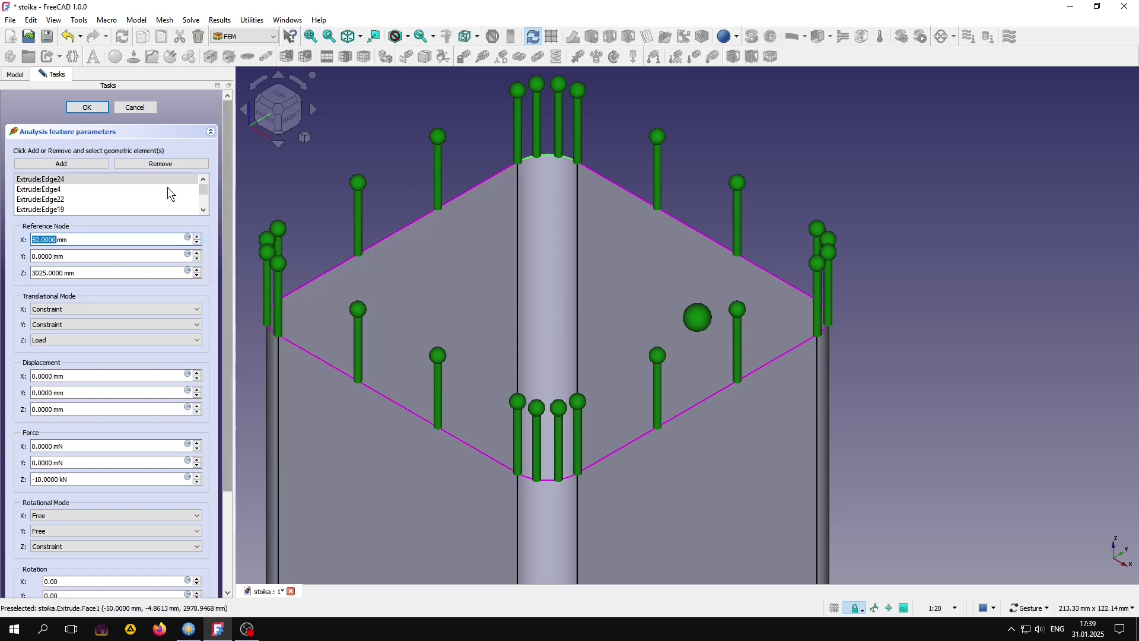
pyautogui.click(87, 108)
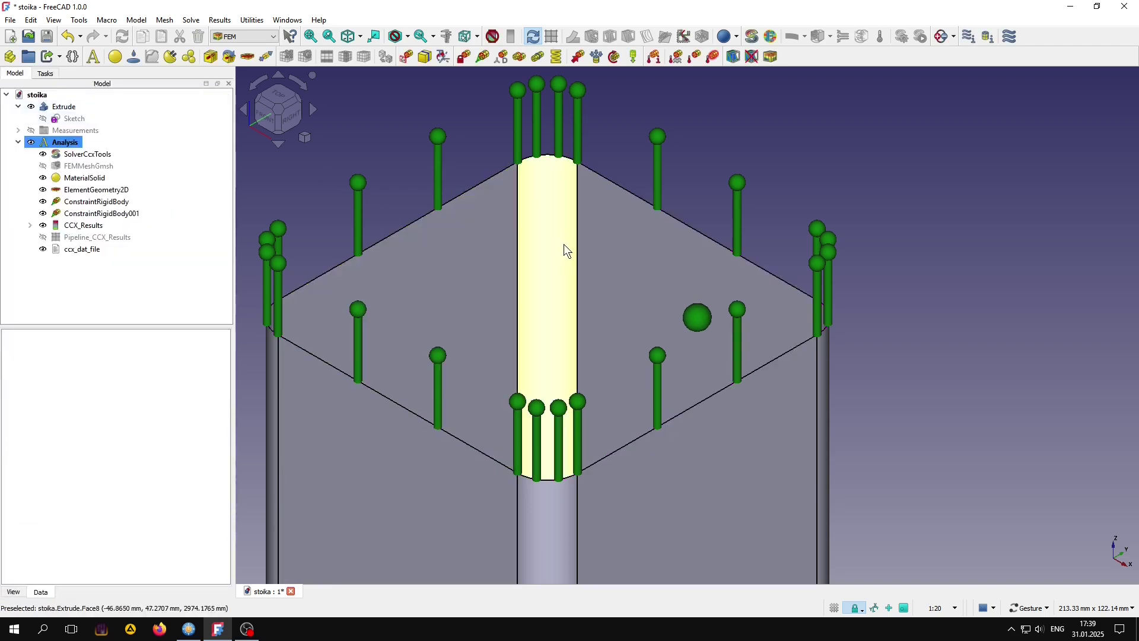
# Rewrite the .inp file and rerun CalculiX with the offset node, then zoom out to the whole column.
pyautogui.doubleClick(87, 154)
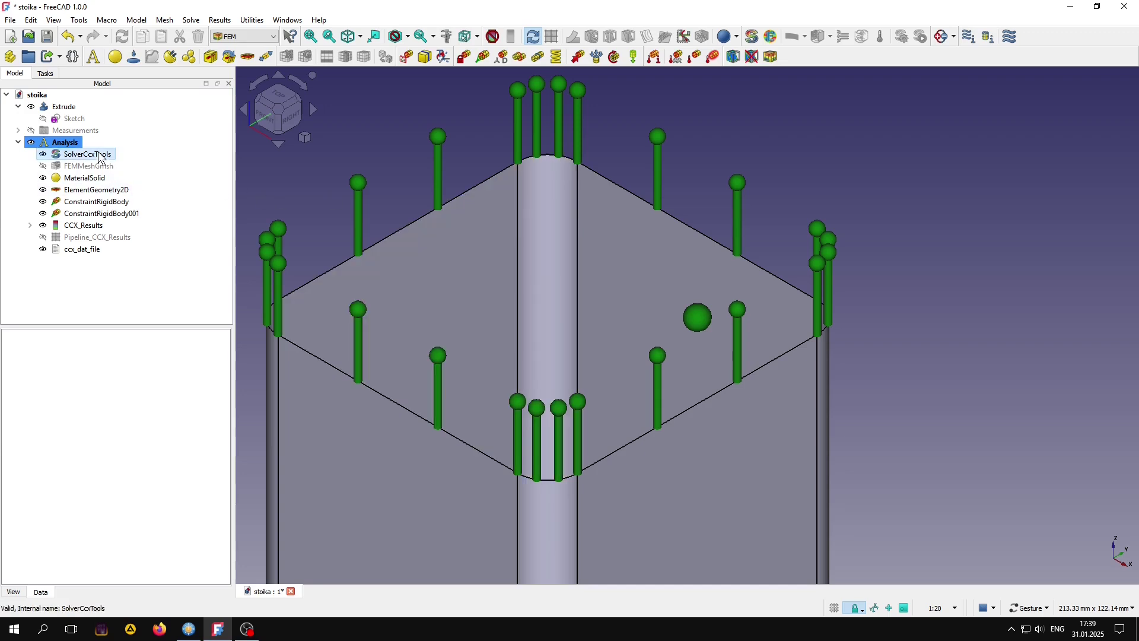
pyautogui.click(72, 245)
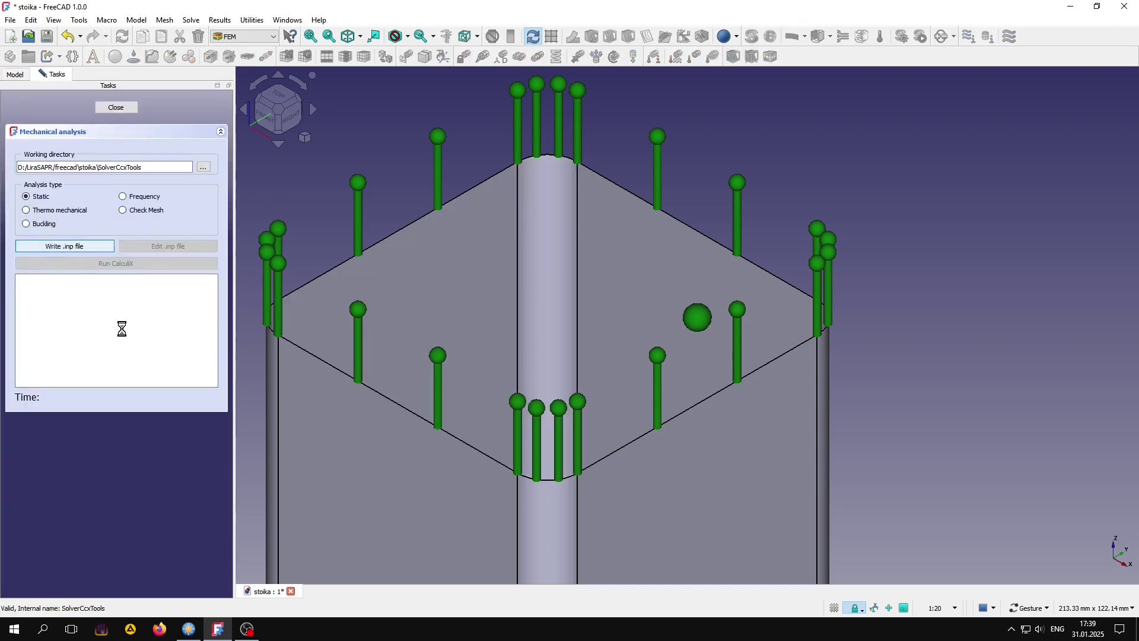
pyautogui.click(133, 268)
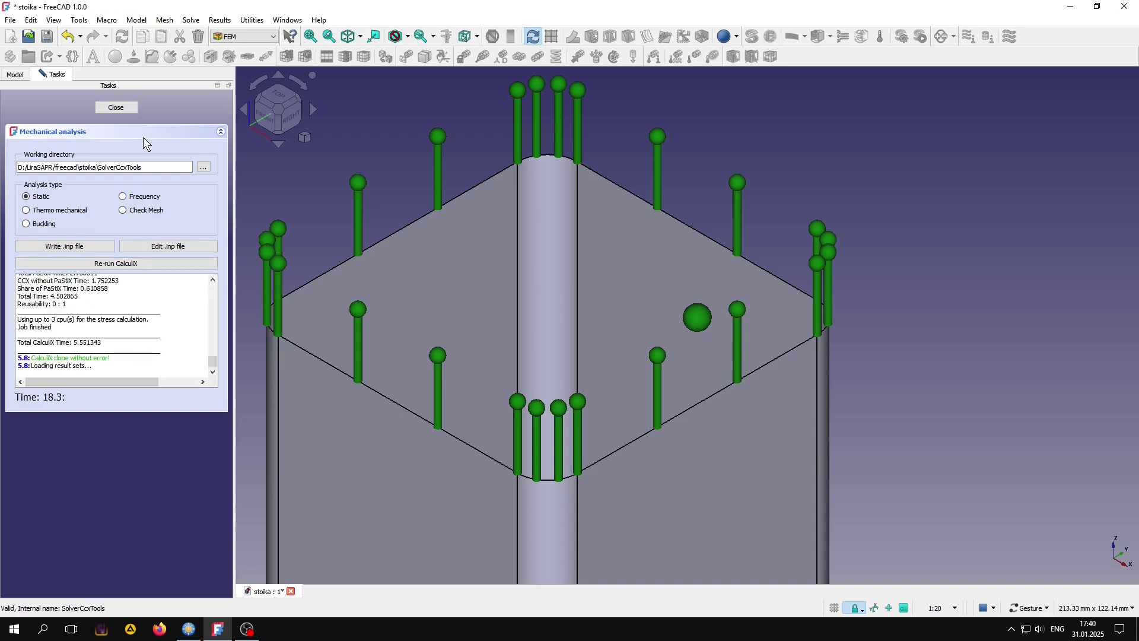
pyautogui.click(130, 110)
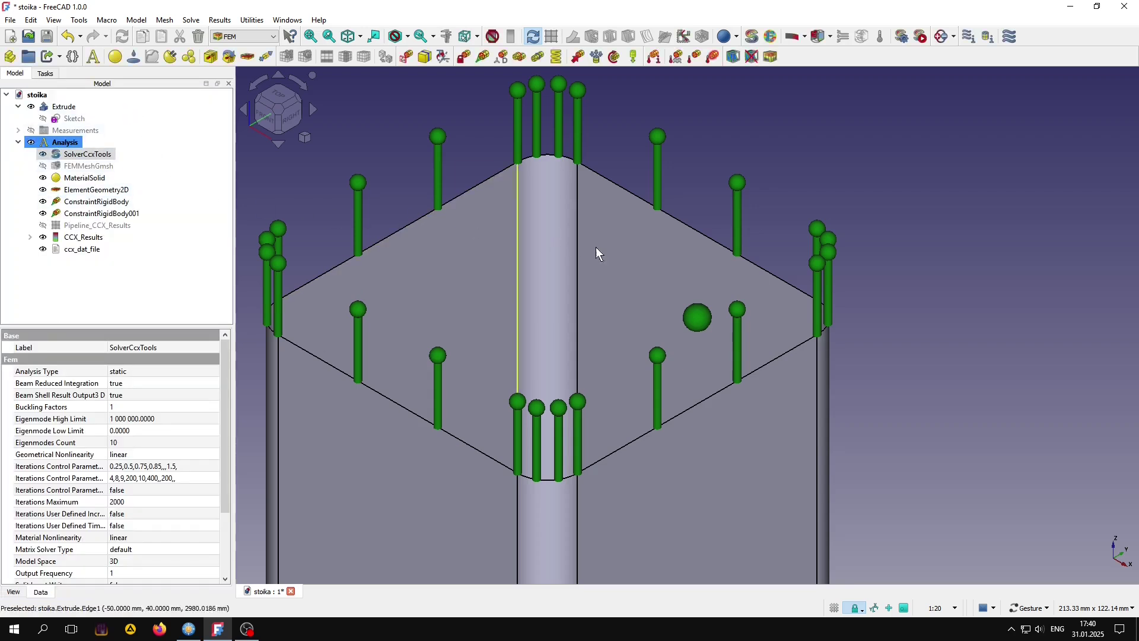
pyautogui.scroll(-4, 650, 343)
pyautogui.scroll(-3, 622, 358)
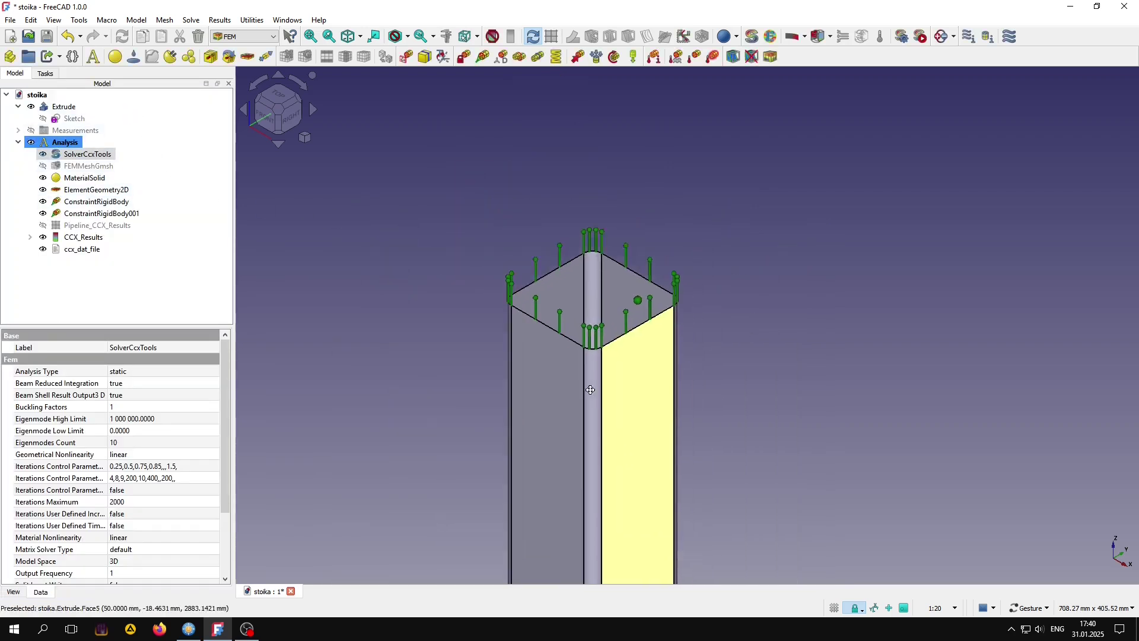
pyautogui.scroll(-4, 593, 297)
pyautogui.scroll(-2, 579, 257)
pyautogui.scroll(-3, 557, 290)
pyautogui.scroll(-2, 525, 232)
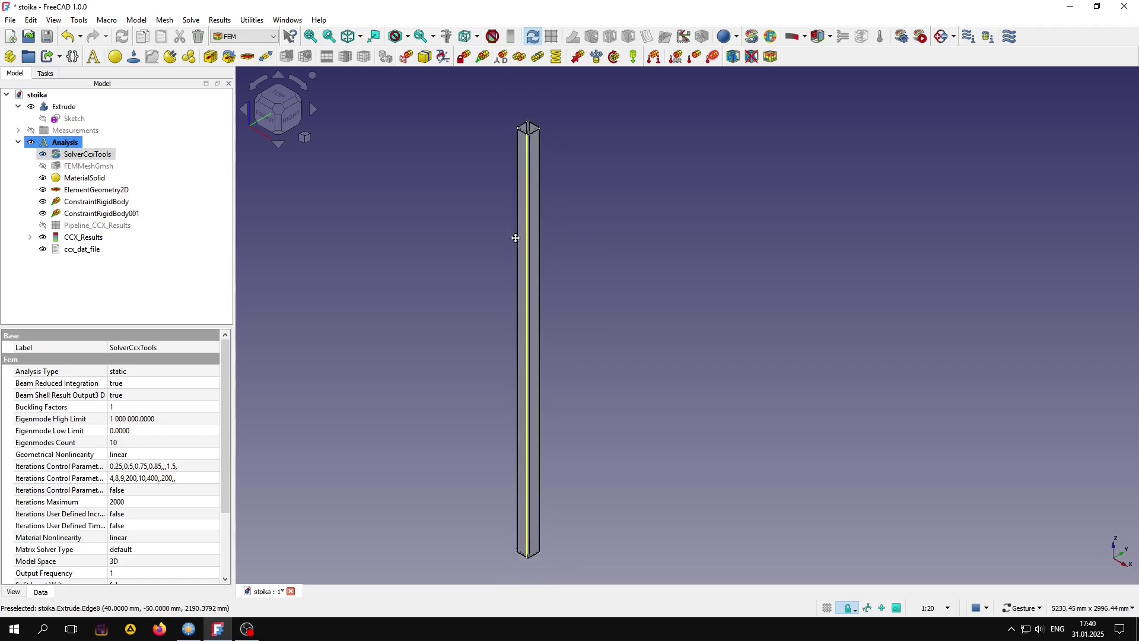
pyautogui.scroll(1, 510, 282)
# View the new stress results from the front, with deformation exaggerated to about 1500, then close them.
pyautogui.doubleClick(82, 238)
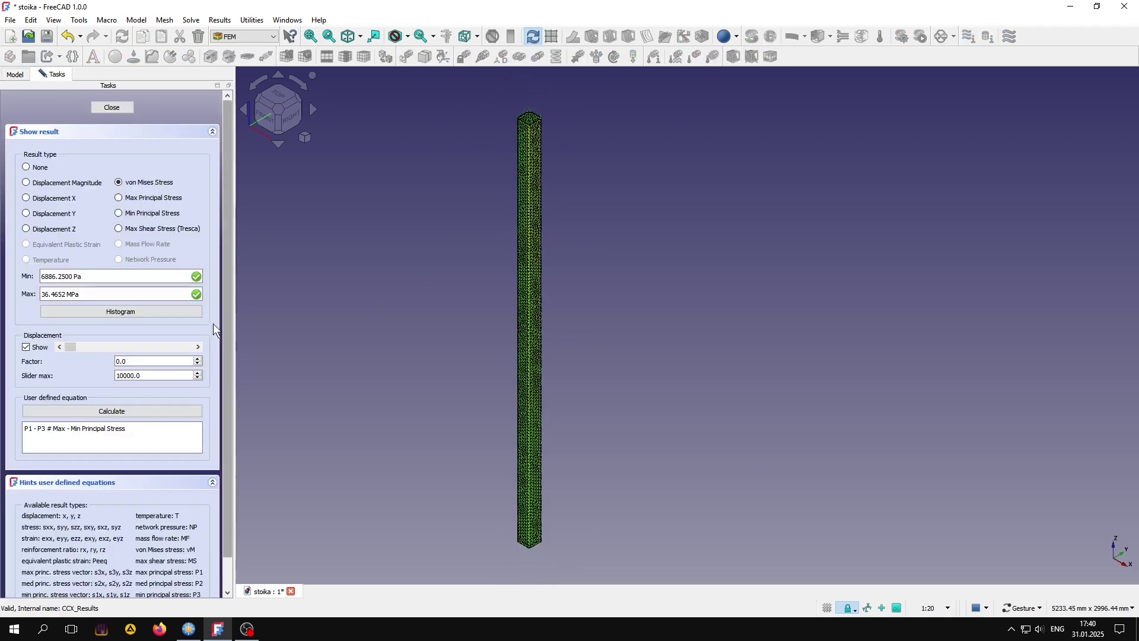
pyautogui.moveTo(69, 344); pyautogui.dragTo(85, 344)
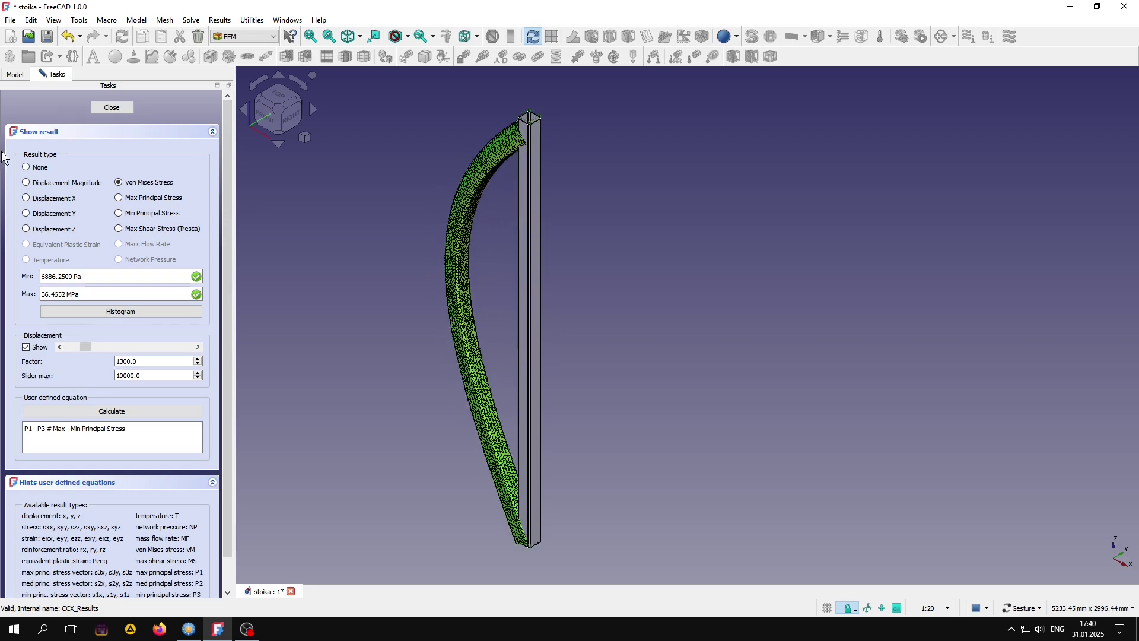
pyautogui.click(20, 78)
pyautogui.click(31, 108)
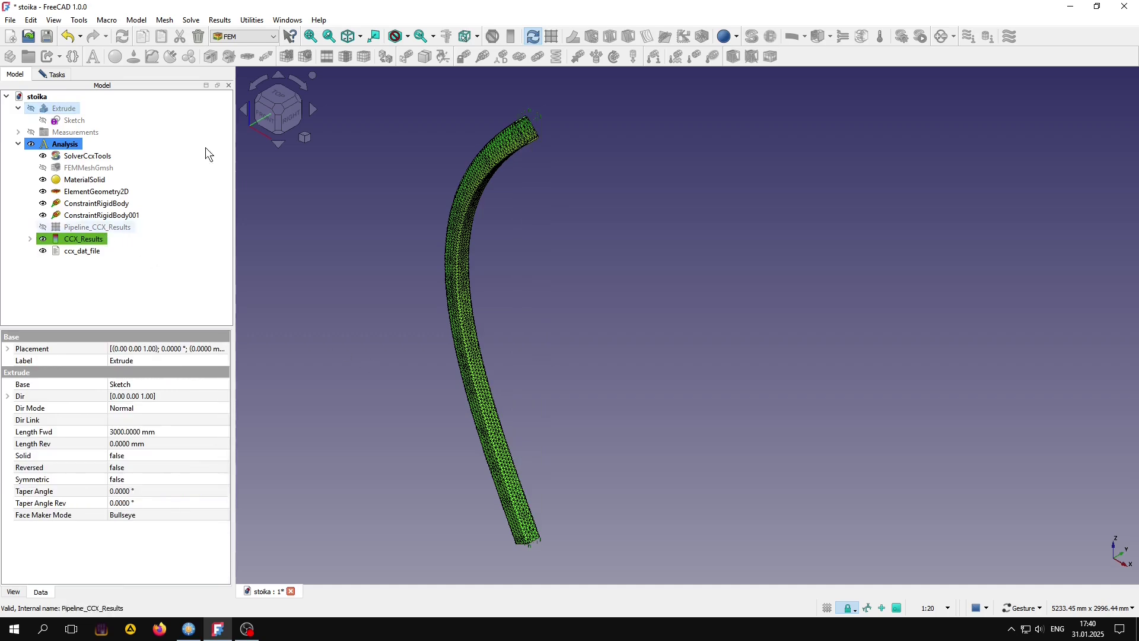
pyautogui.click(52, 75)
pyautogui.click(263, 116)
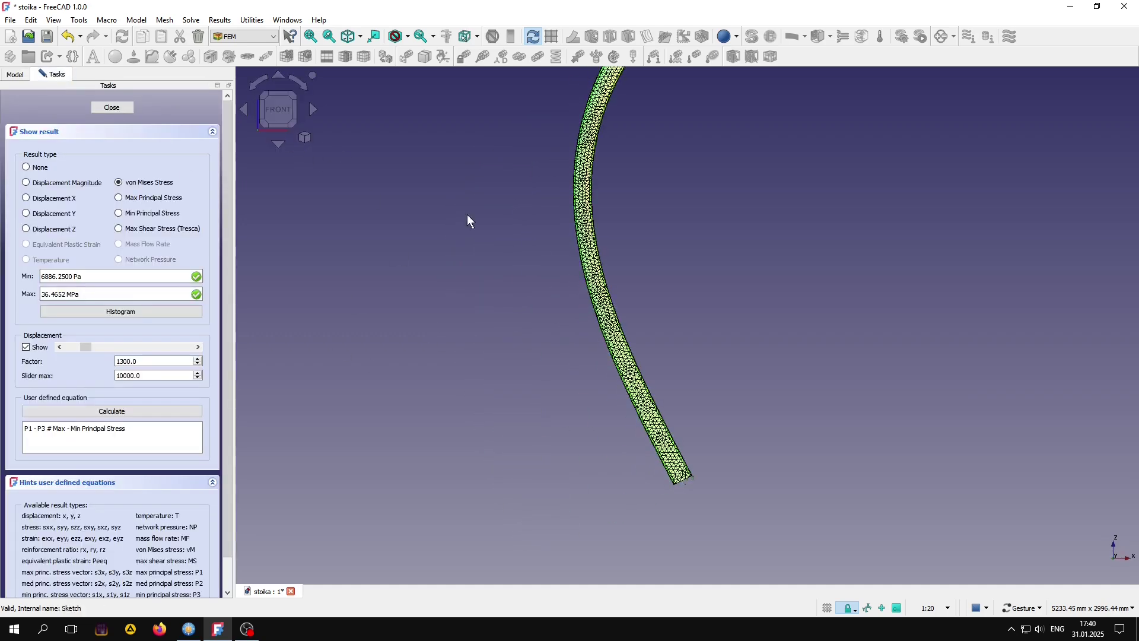
pyautogui.moveTo(483, 364); pyautogui.dragTo(414, 407, button='right')
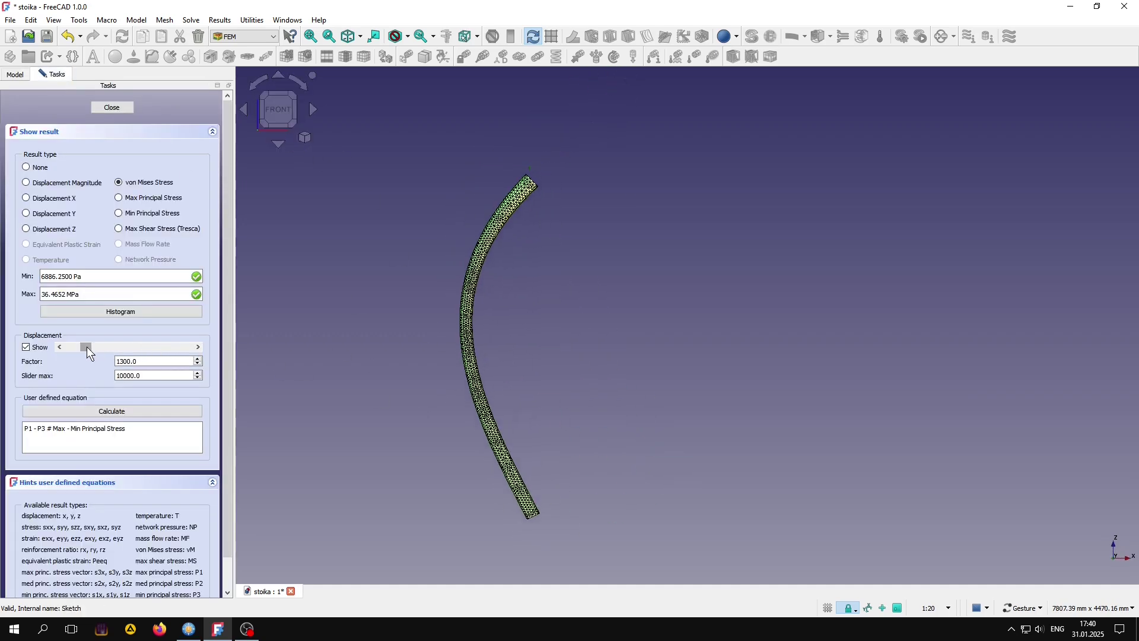
pyautogui.moveTo(87, 347); pyautogui.dragTo(73, 349)
pyautogui.click(126, 105)
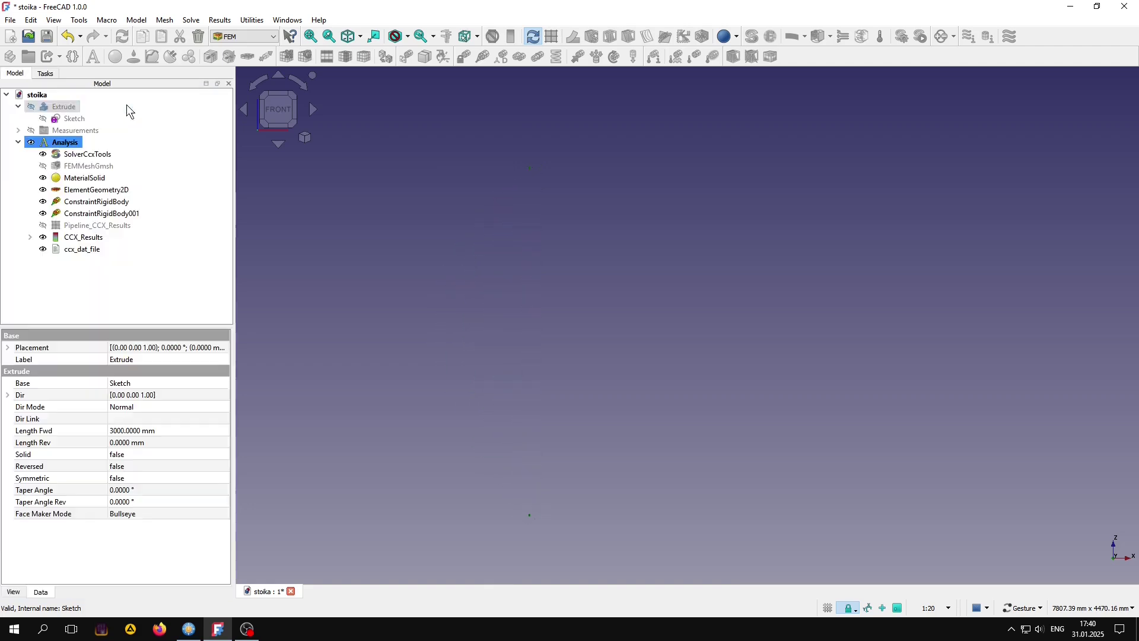
# Show the Extrude column again, hide the measurements, and zoom in on the column top.
pyautogui.click(31, 106)
pyautogui.click(18, 130)
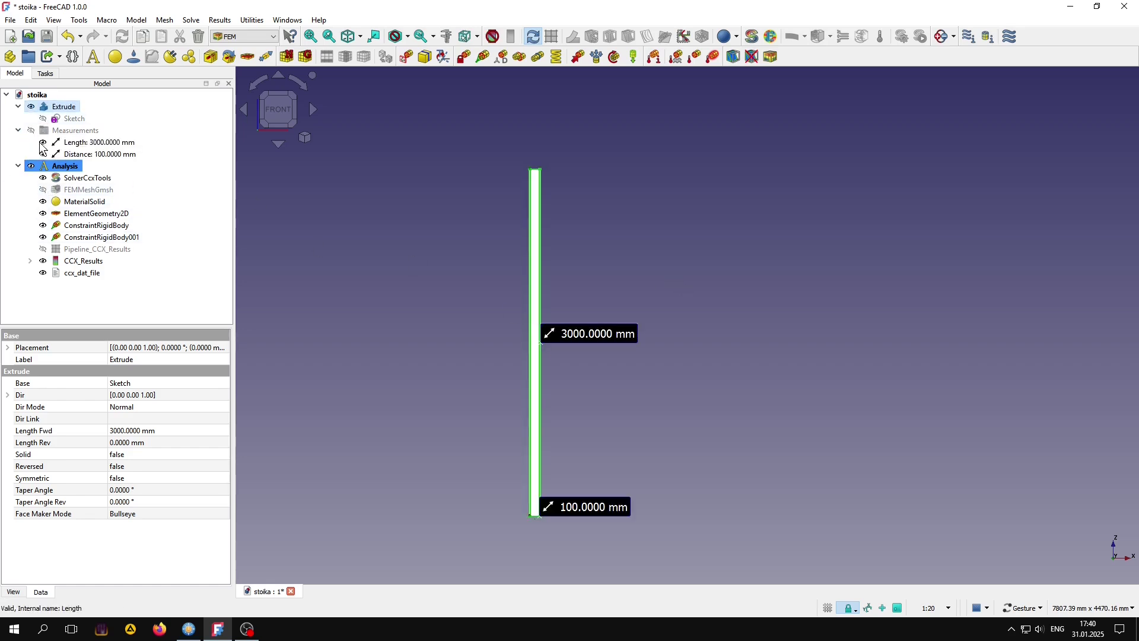
pyautogui.click(42, 154)
pyautogui.moveTo(320, 265)
pyautogui.mouseDown()
pyautogui.moveTo(600, 364)
pyautogui.moveTo(518, 250)
pyautogui.mouseUp()
pyautogui.scroll(3, 511, 246)
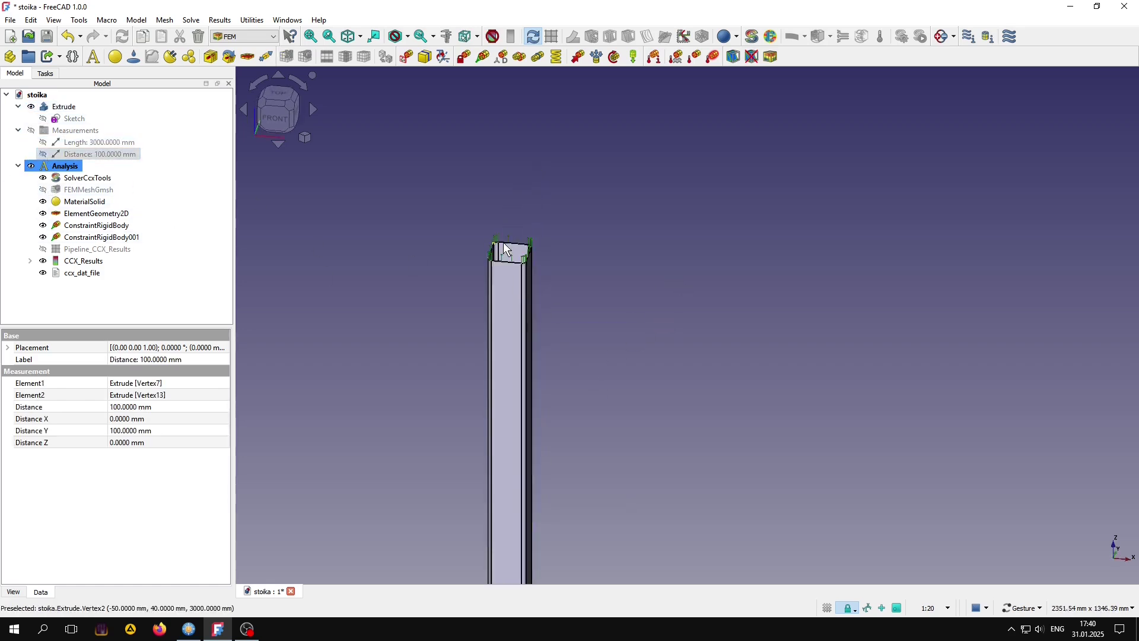
pyautogui.scroll(3, 510, 249)
pyautogui.scroll(3, 522, 252)
pyautogui.scroll(2, 538, 297)
pyautogui.scroll(1, 593, 248)
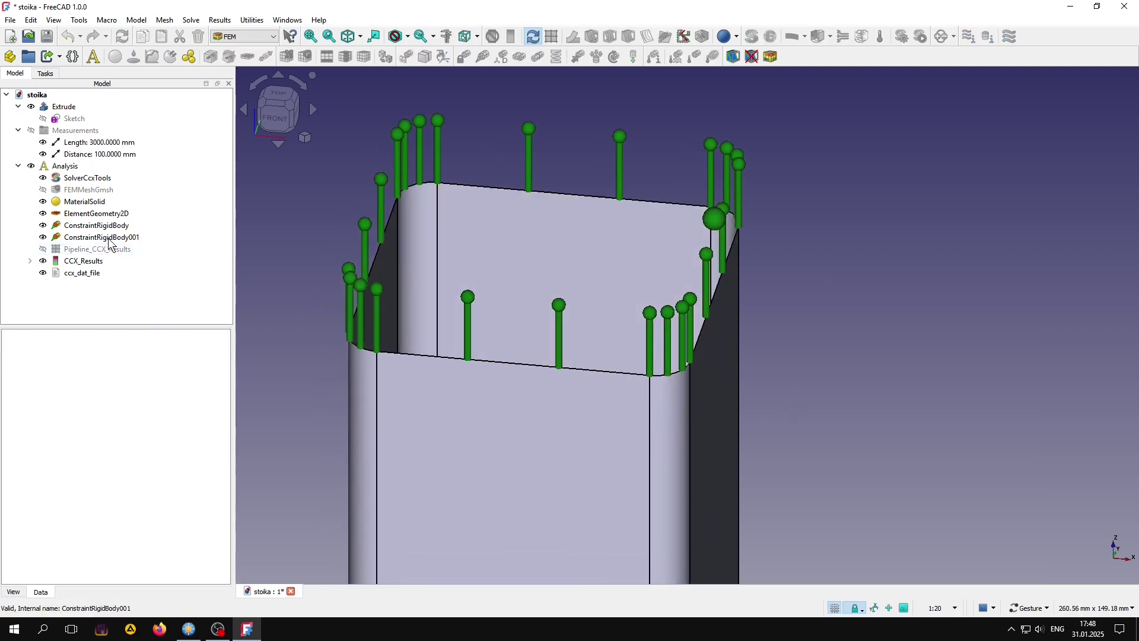
# Set the top rigid body's Z translation to Free and clear its Z force to 0.
pyautogui.doubleClick(100, 237)
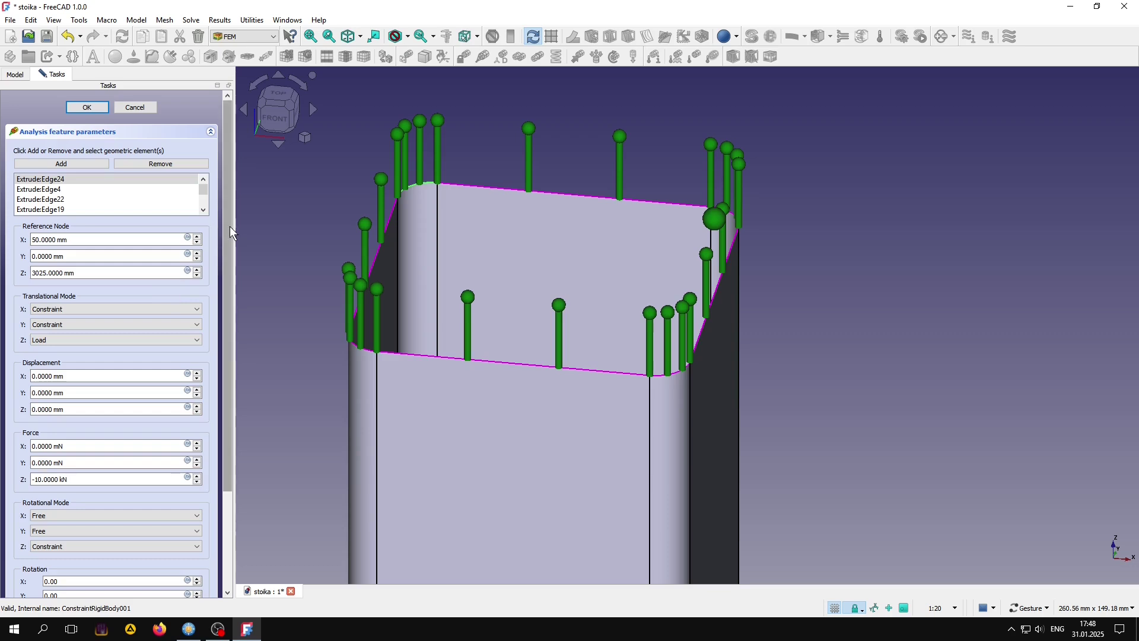
pyautogui.moveTo(230, 226); pyautogui.dragTo(225, 329)
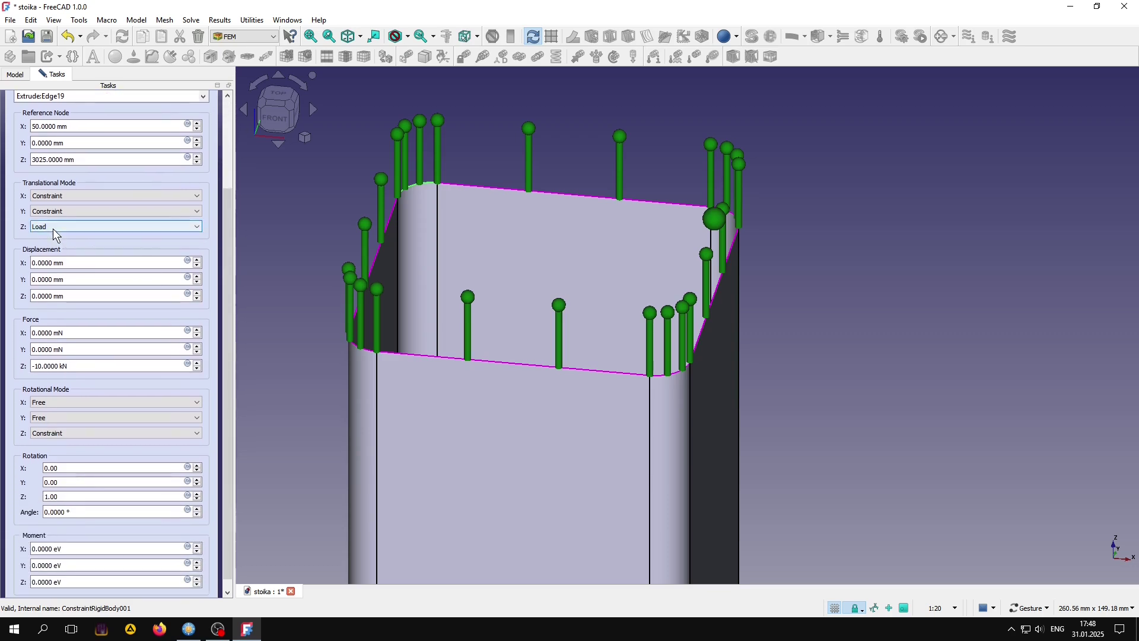
pyautogui.click(52, 229)
pyautogui.click(53, 237)
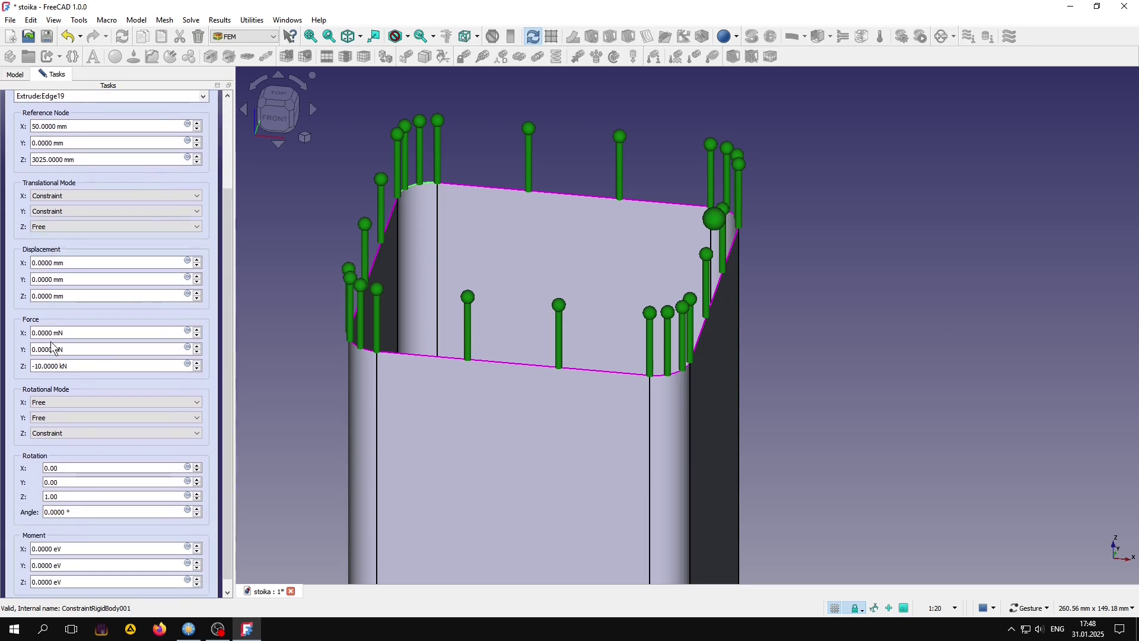
pyautogui.moveTo(70, 367); pyautogui.dragTo(3, 376)
pyautogui.write('0')
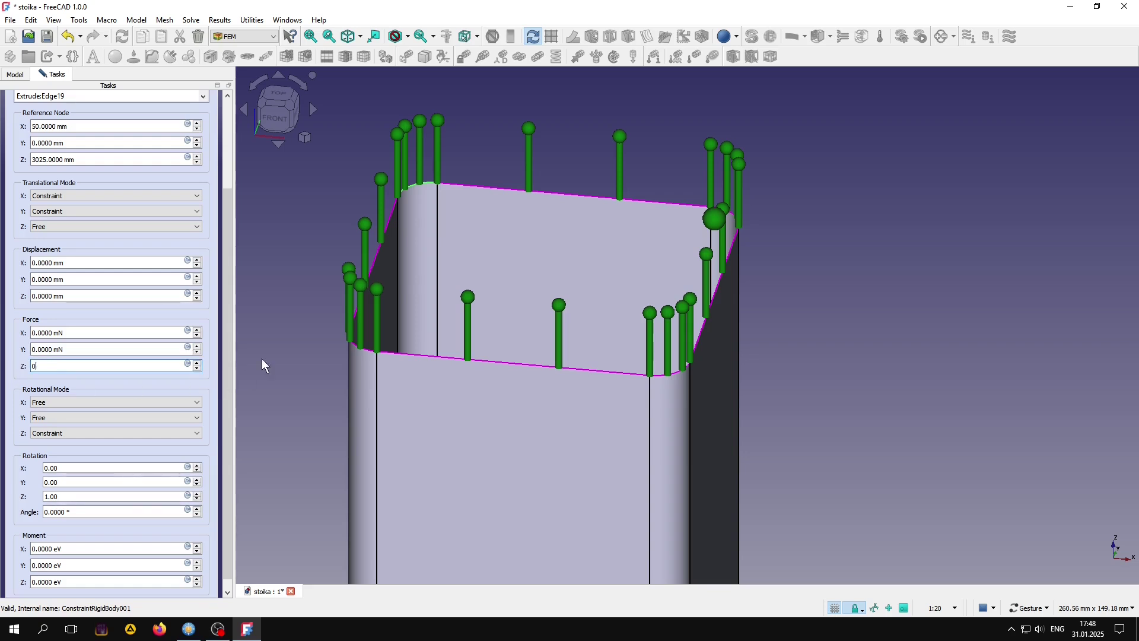
pyautogui.scroll(-1, 229, 339)
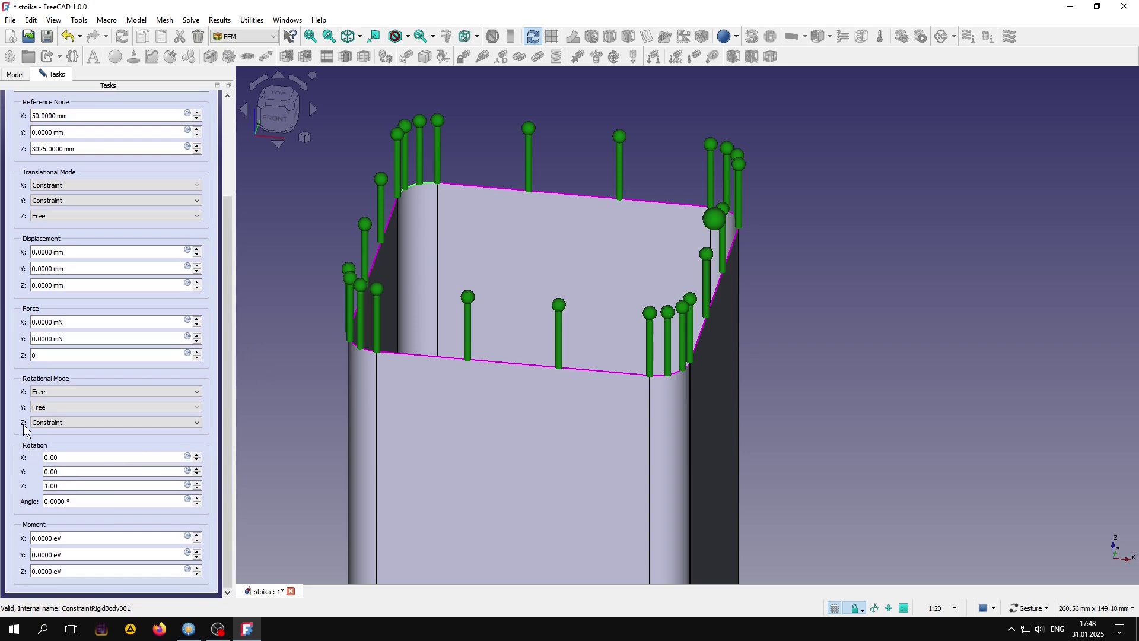
# Make rotation about Z a Load with a Z moment of 10000 and confirm.
pyautogui.click(57, 424)
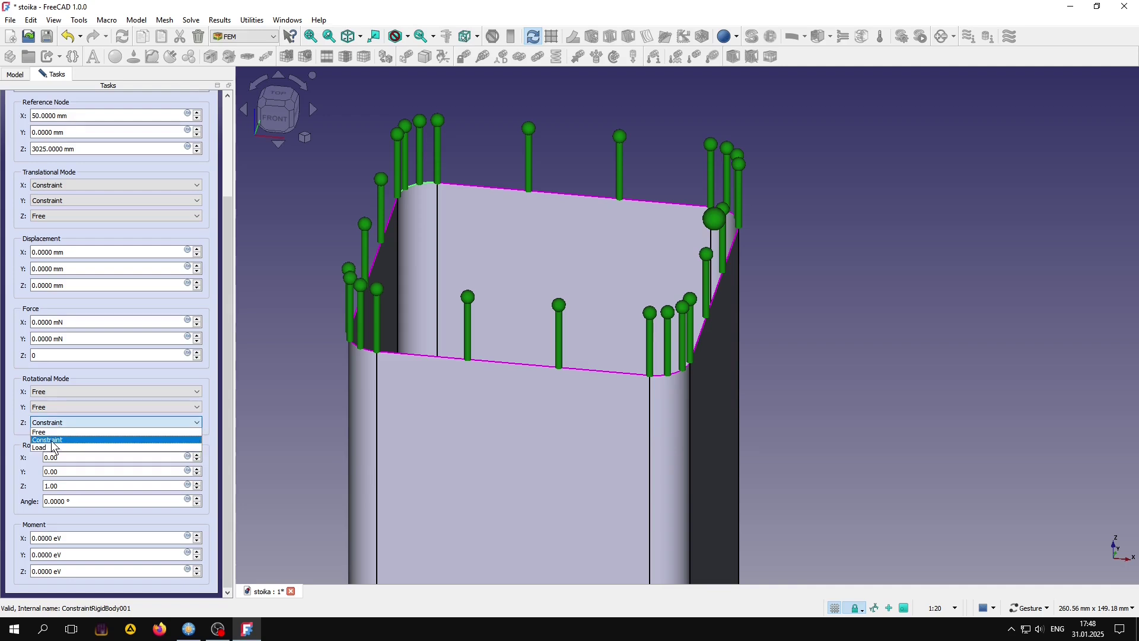
pyautogui.click(56, 448)
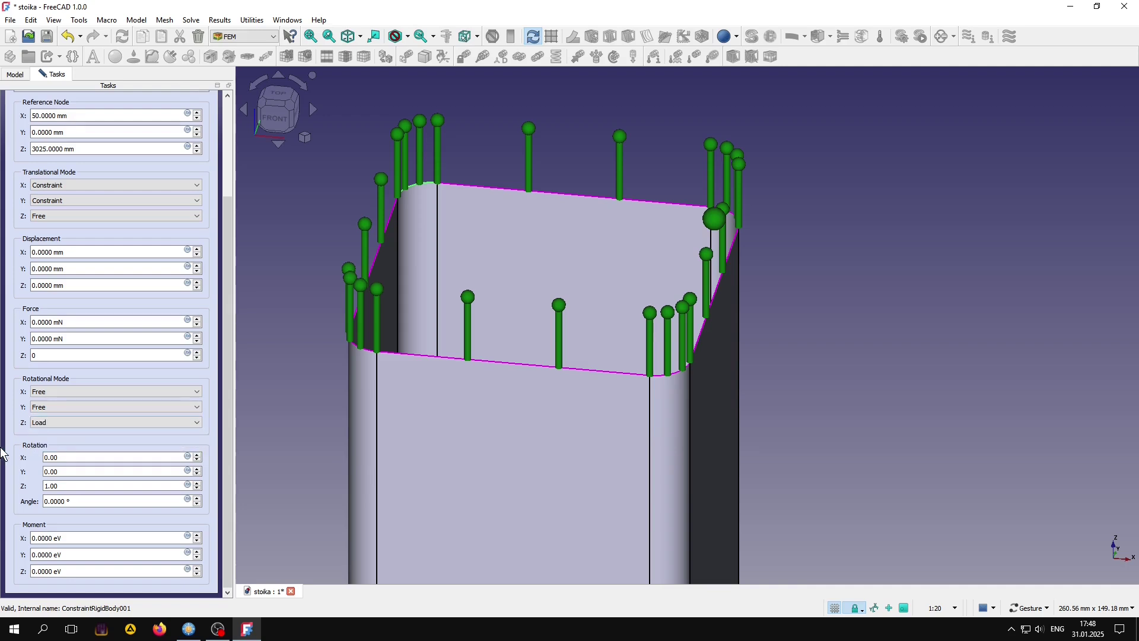
pyautogui.click(48, 486)
pyautogui.doubleClick(68, 487)
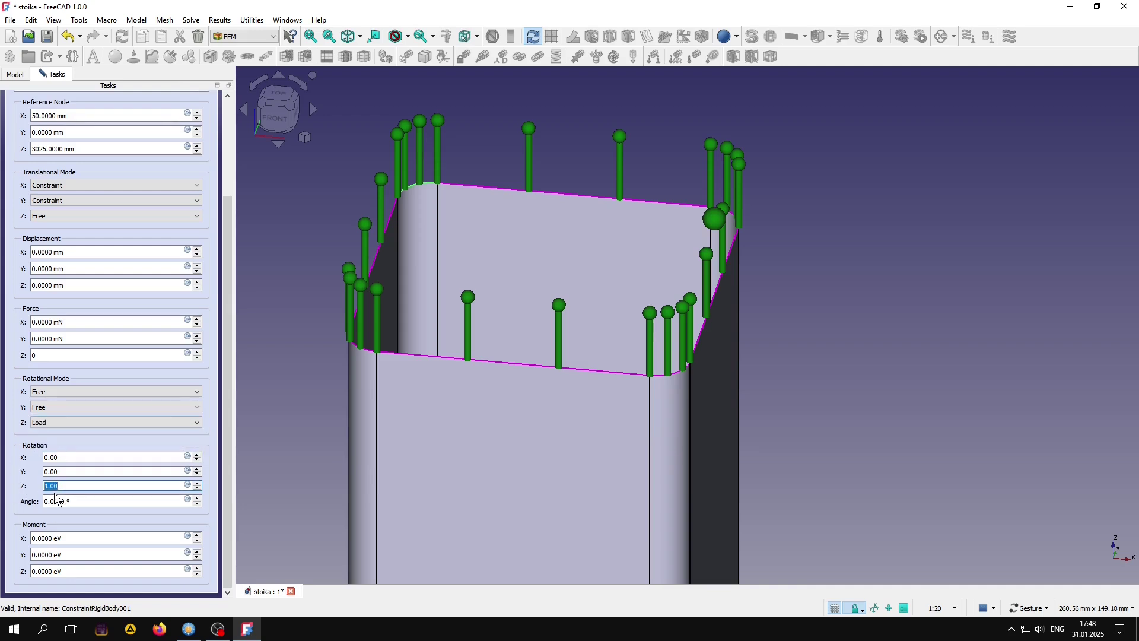
pyautogui.click(71, 542)
pyautogui.click(68, 574)
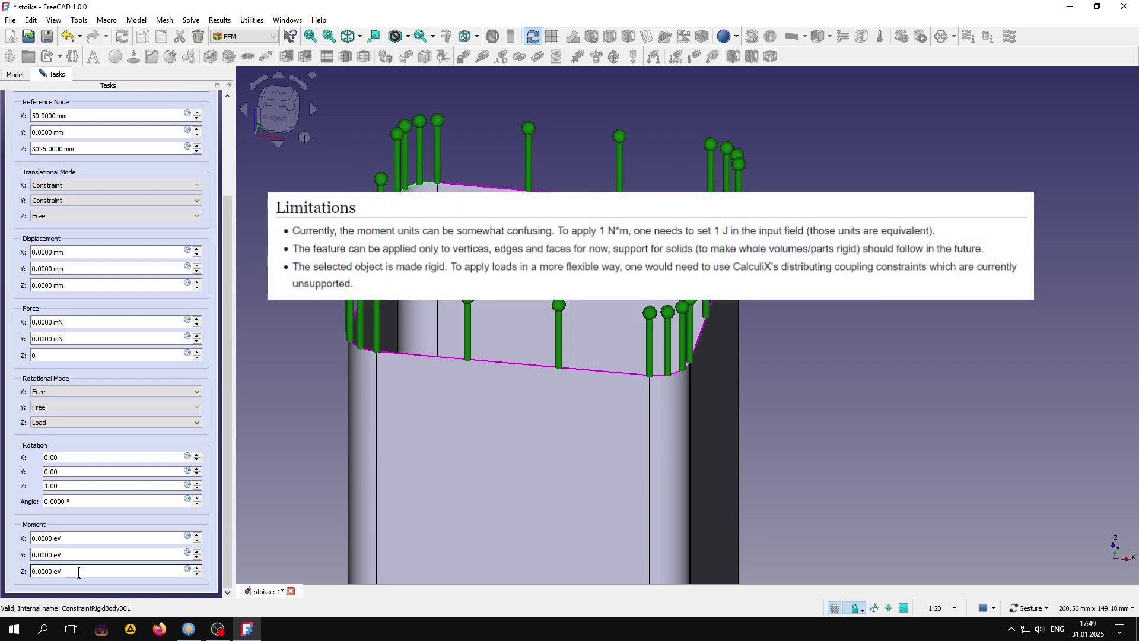
pyautogui.moveTo(79, 573); pyautogui.dragTo(18, 581)
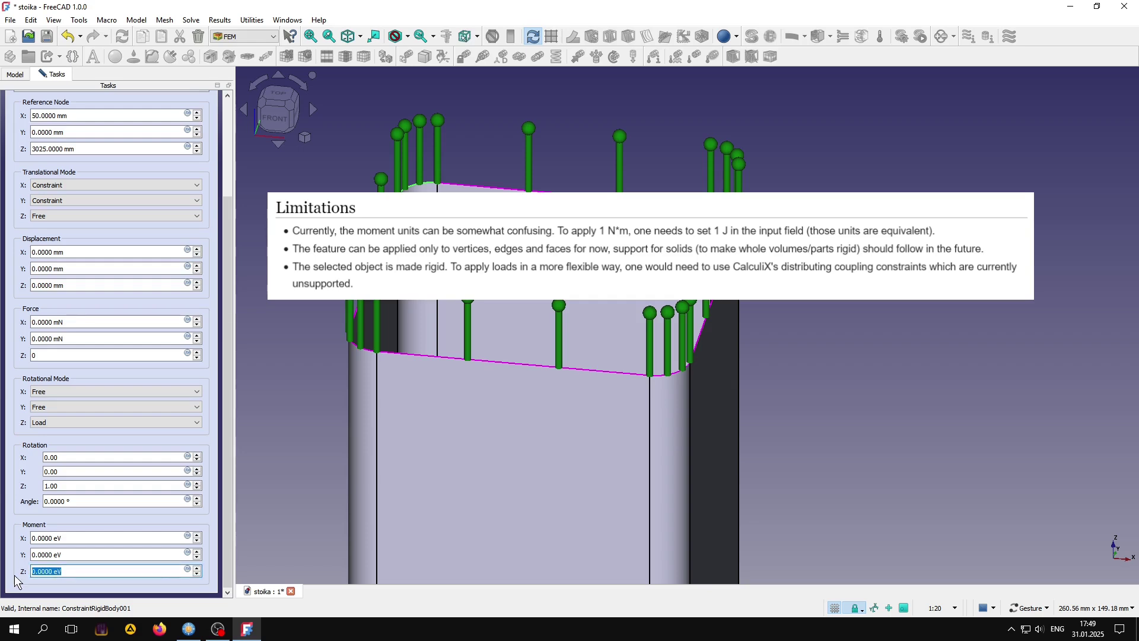
pyautogui.write('10000')
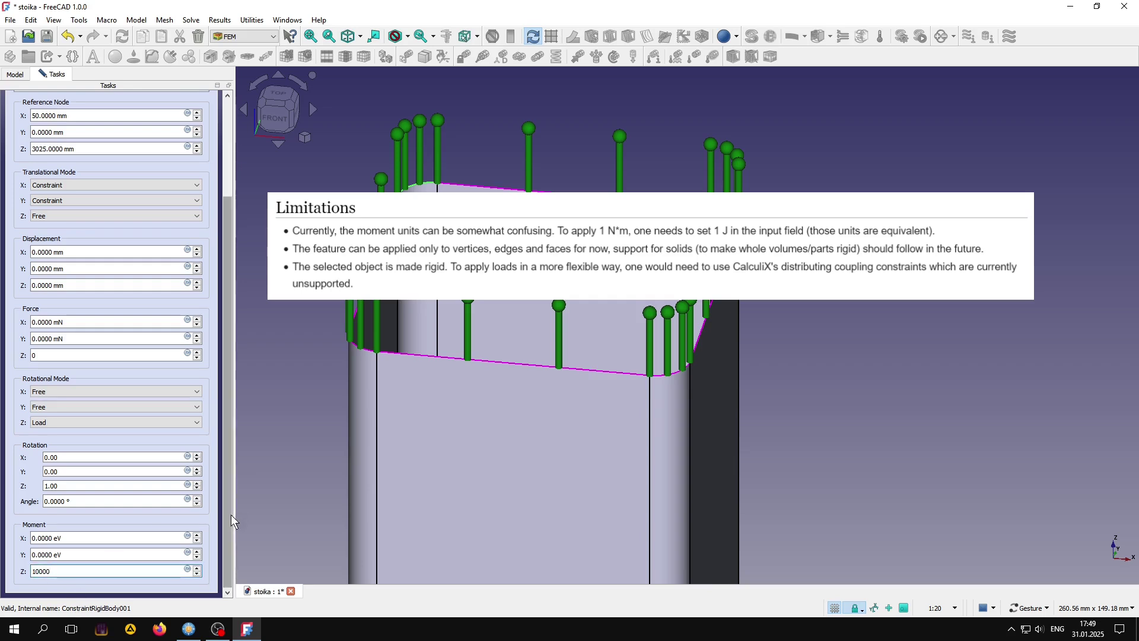
pyautogui.moveTo(230, 514)
pyautogui.mouseDown()
pyautogui.moveTo(236, 427)
pyautogui.moveTo(205, 369)
pyautogui.mouseUp()
pyautogui.click(88, 107)
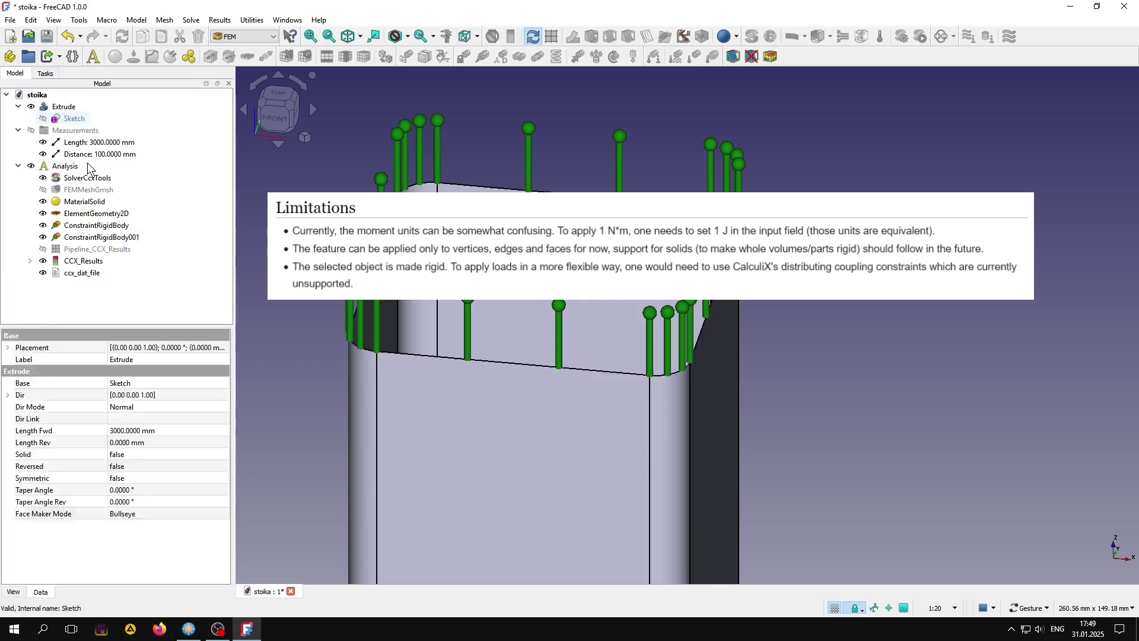
# Write the CalculiX input file and check its CLOAD moment, which reads only 1.602176634E-12.
pyautogui.click(105, 237)
pyautogui.moveTo(225, 407); pyautogui.dragTo(226, 441)
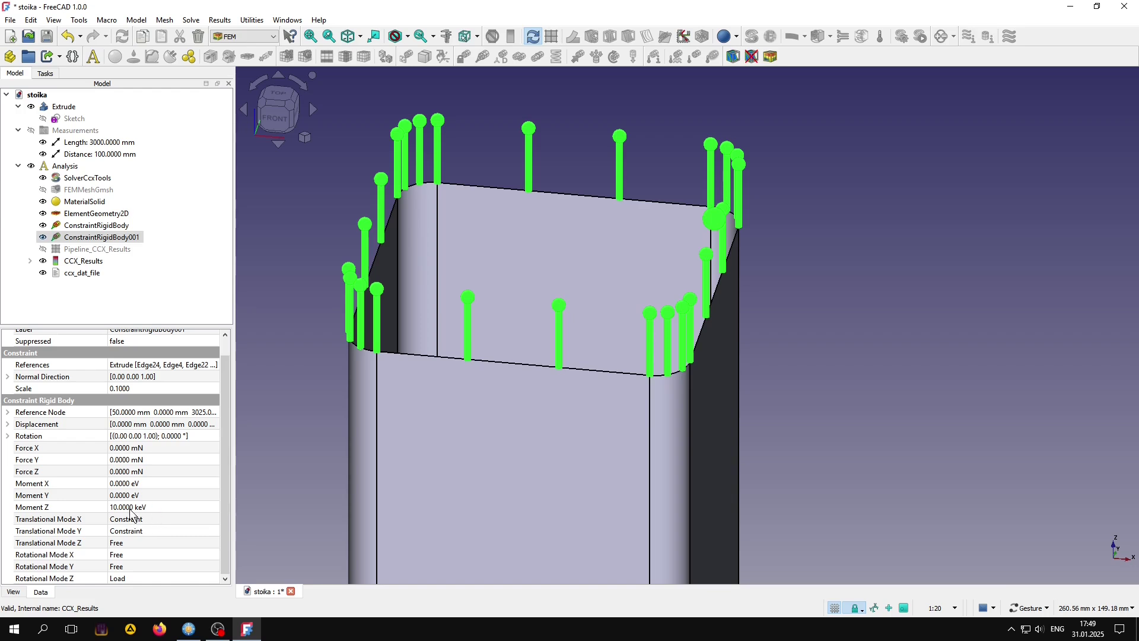
pyautogui.doubleClick(77, 178)
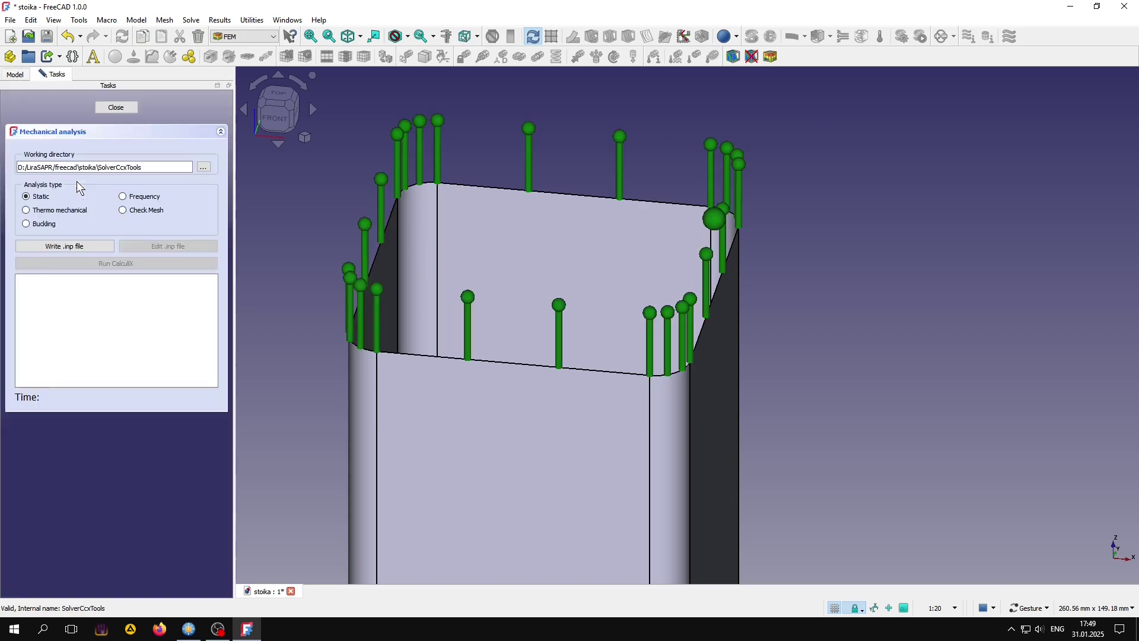
pyautogui.click(70, 246)
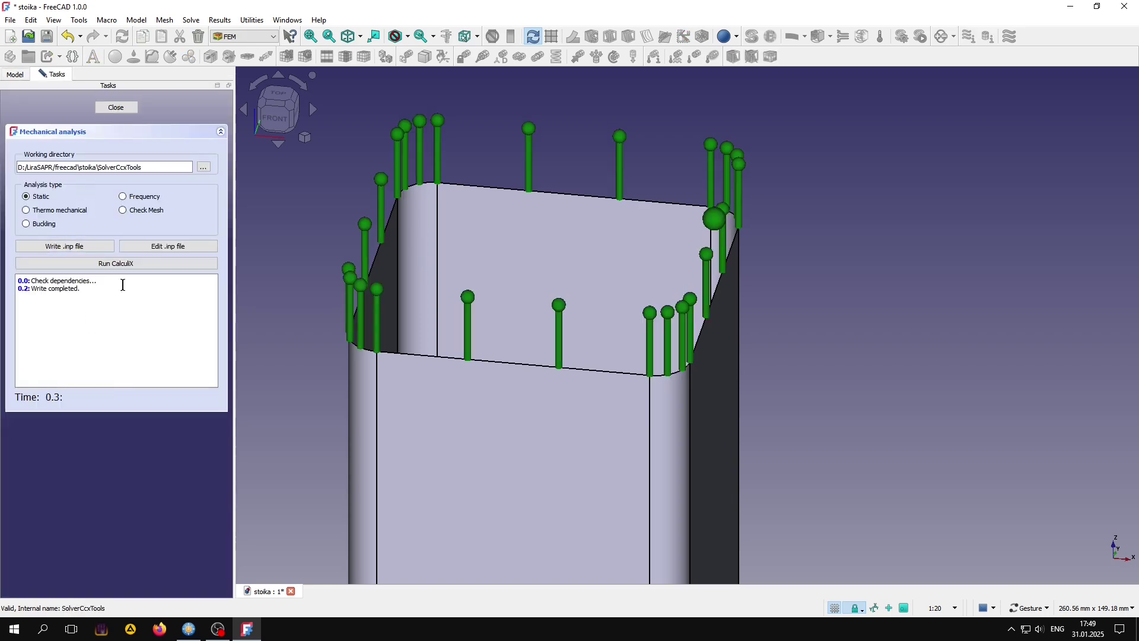
pyautogui.click(161, 246)
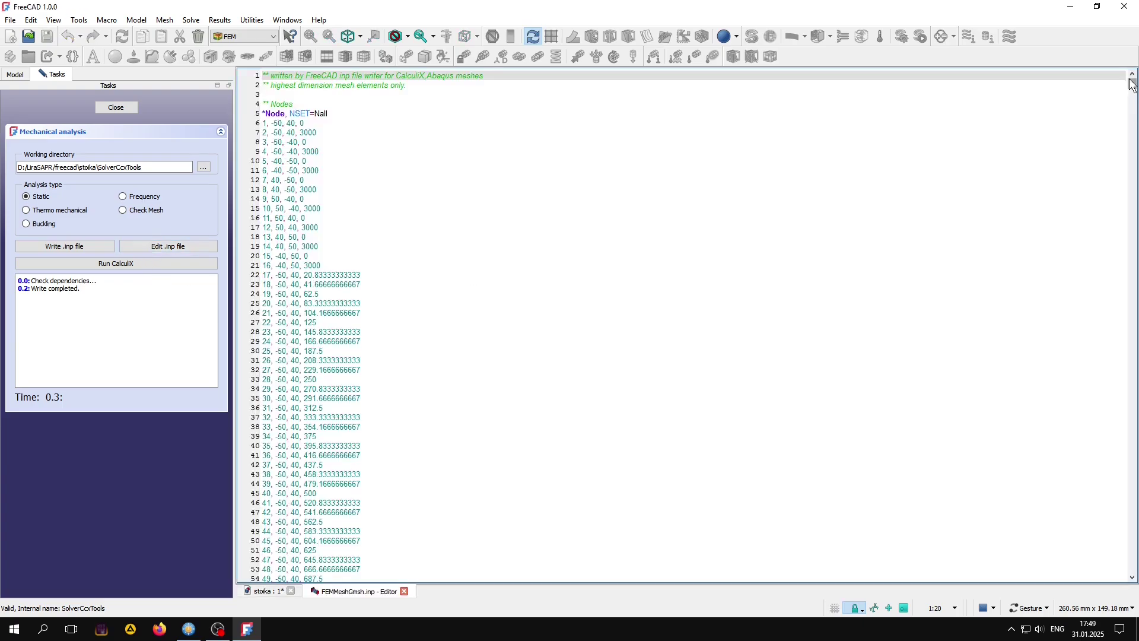
pyautogui.moveTo(1133, 85); pyautogui.dragTo(1134, 570)
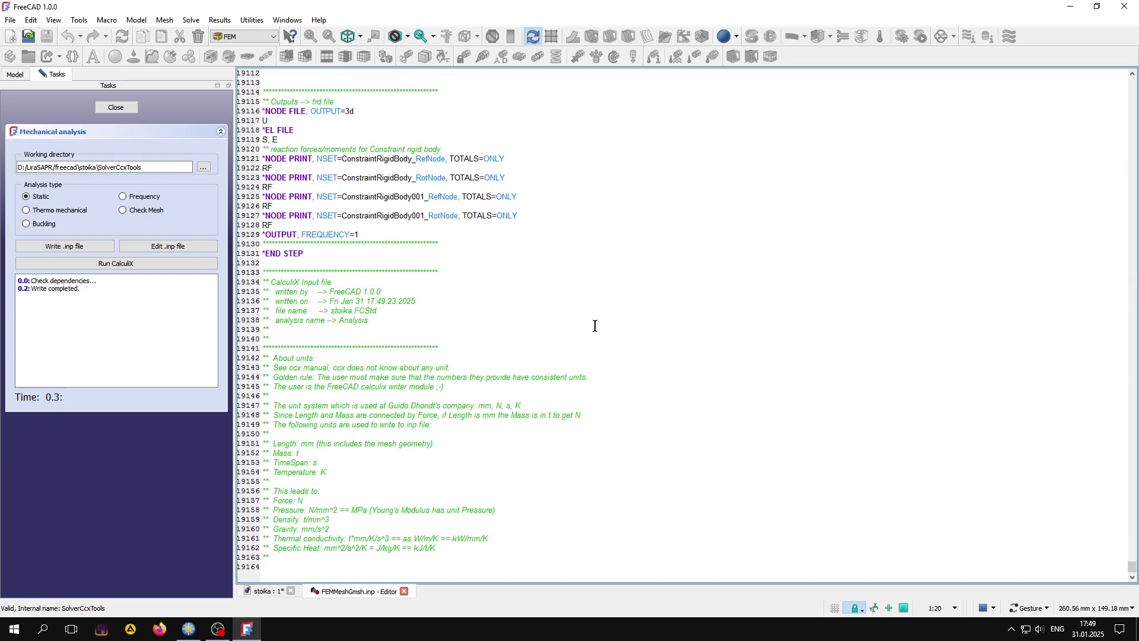
pyautogui.scroll(2, 546, 320)
pyautogui.scroll(2, 548, 322)
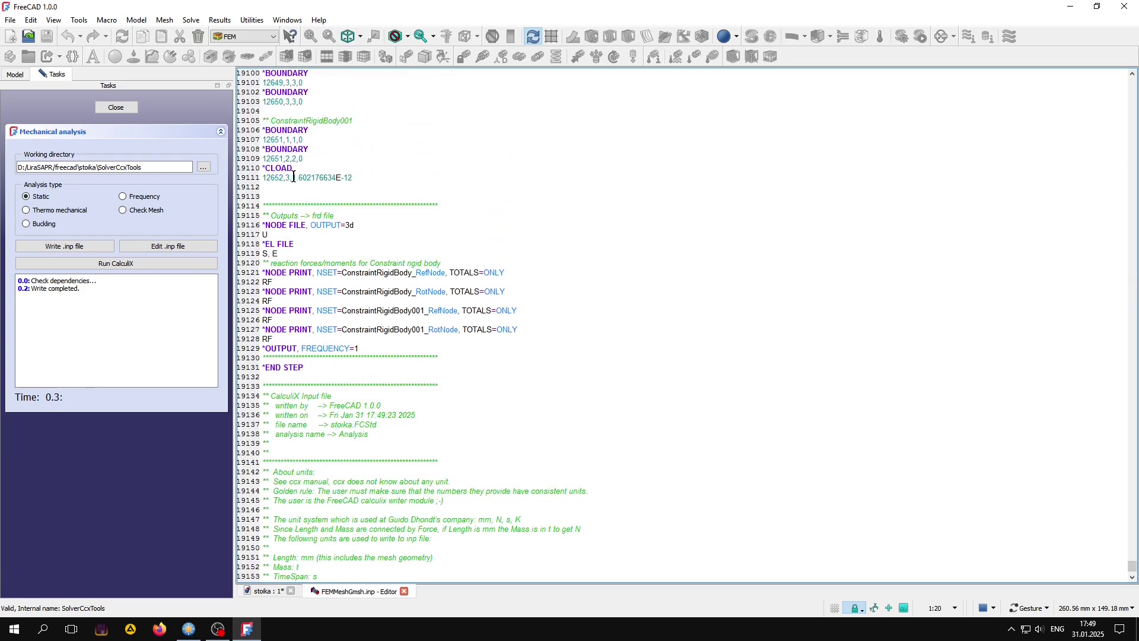
pyautogui.moveTo(293, 178); pyautogui.dragTo(362, 177)
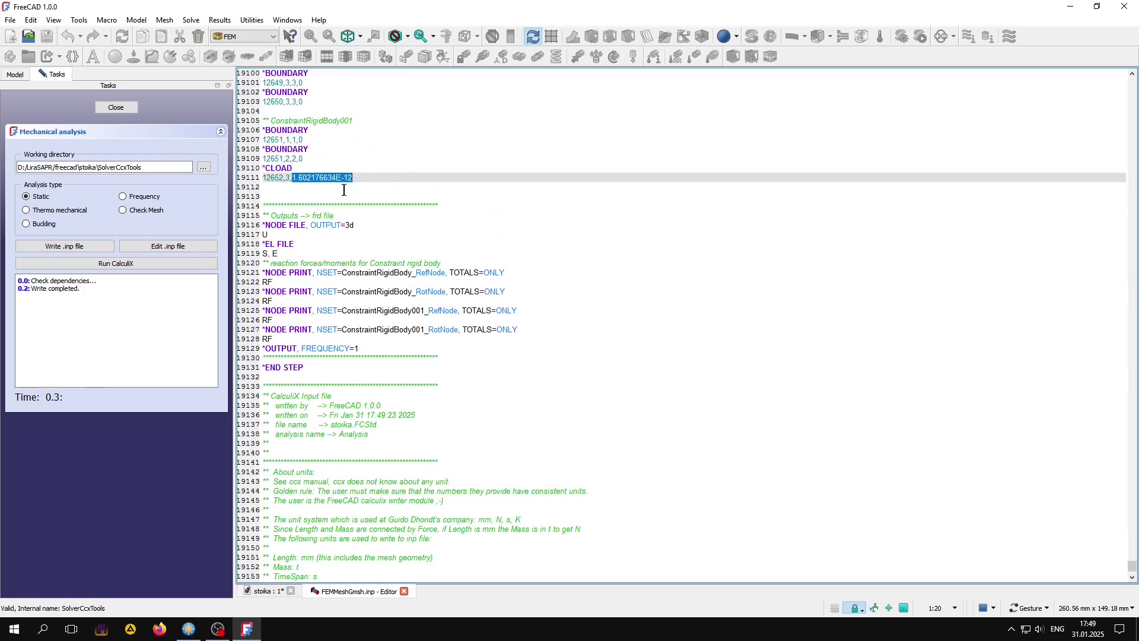
pyautogui.press('End')
pyautogui.click(404, 591)
# Re-enter the Z moment as 10 kJ (10000 J) on the top rigid body and confirm.
pyautogui.click(117, 107)
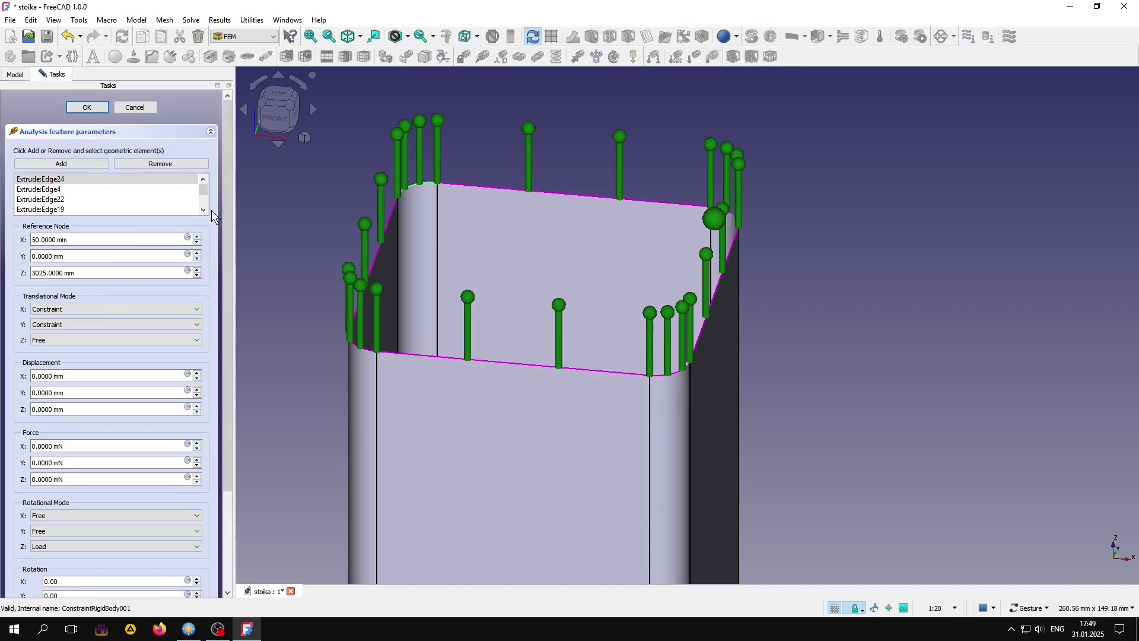
pyautogui.scroll(-3, 229, 224)
pyautogui.tripleClick(72, 573)
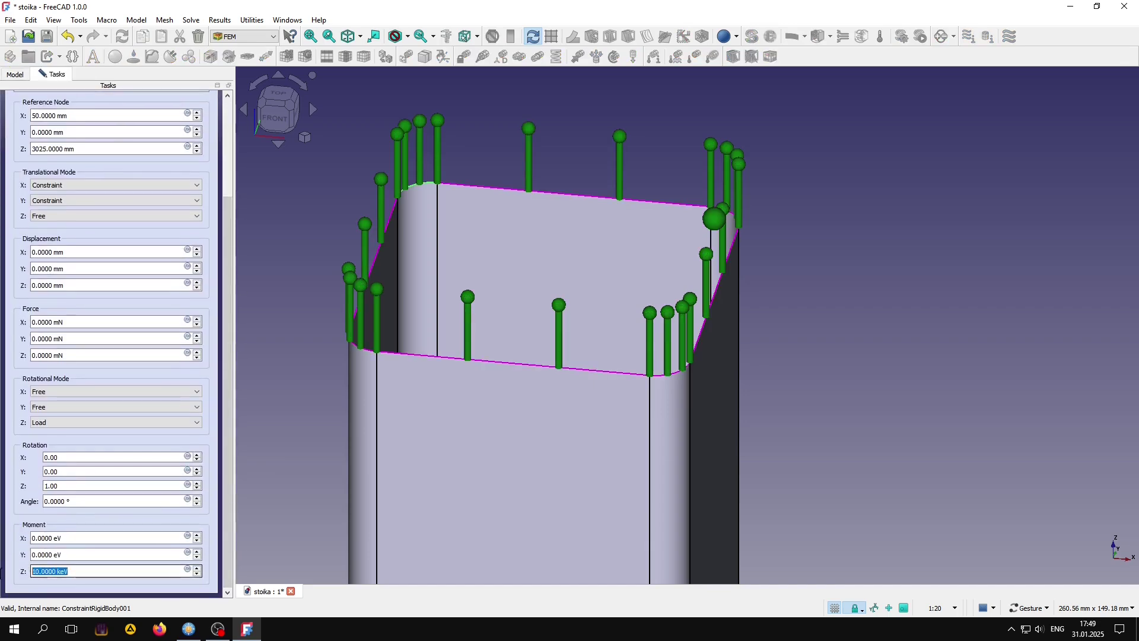
pyautogui.write('100')
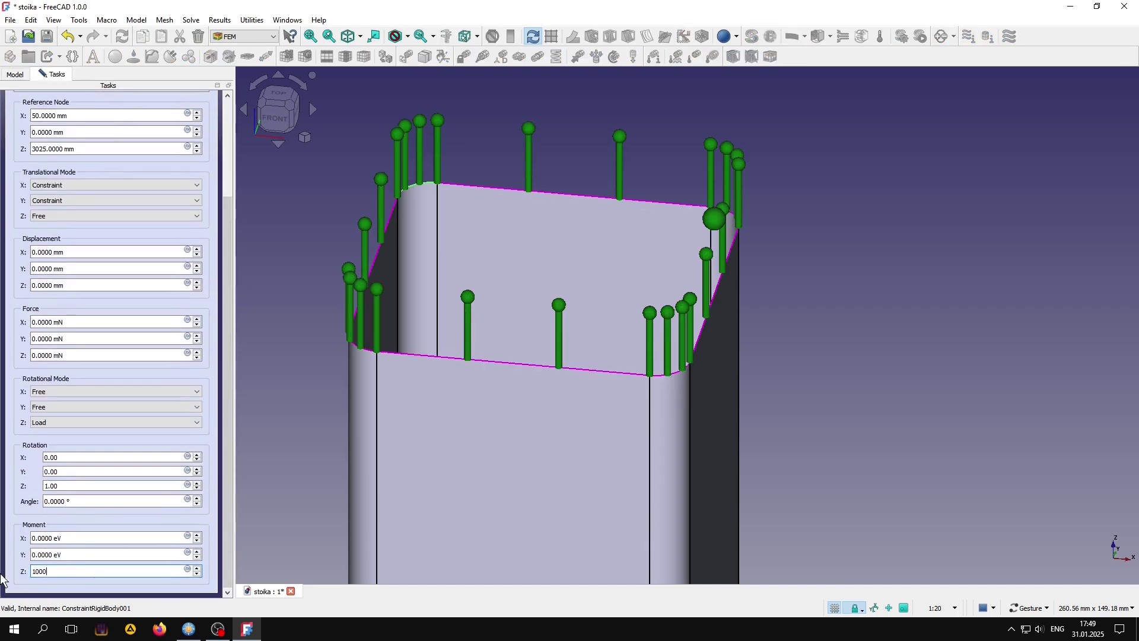
pyautogui.write('0 J')
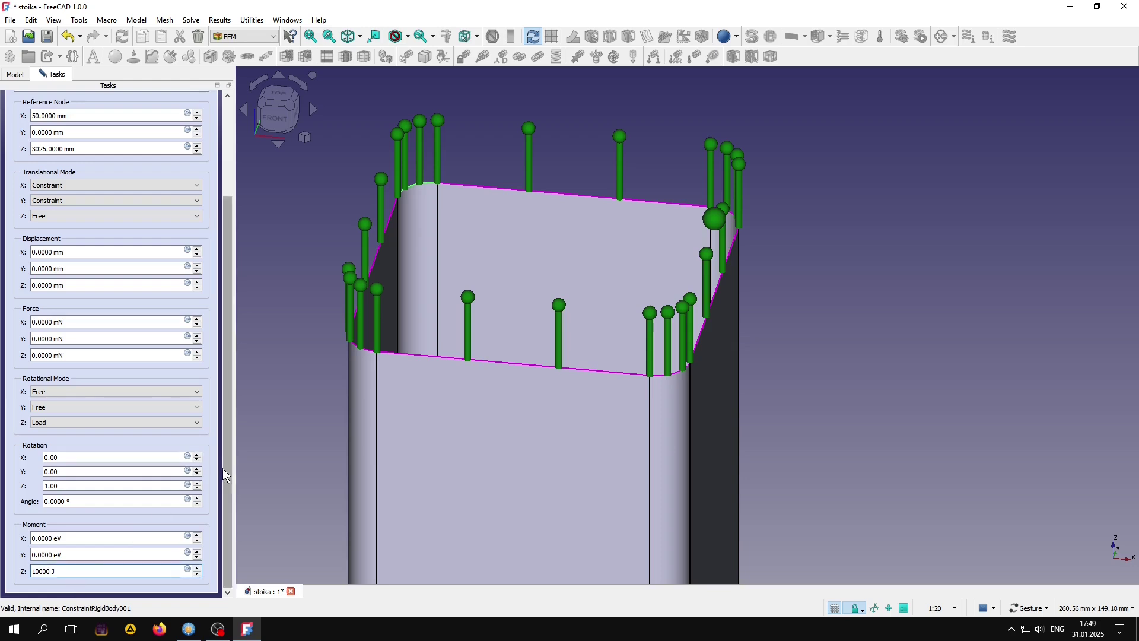
pyautogui.moveTo(226, 478); pyautogui.dragTo(230, 343)
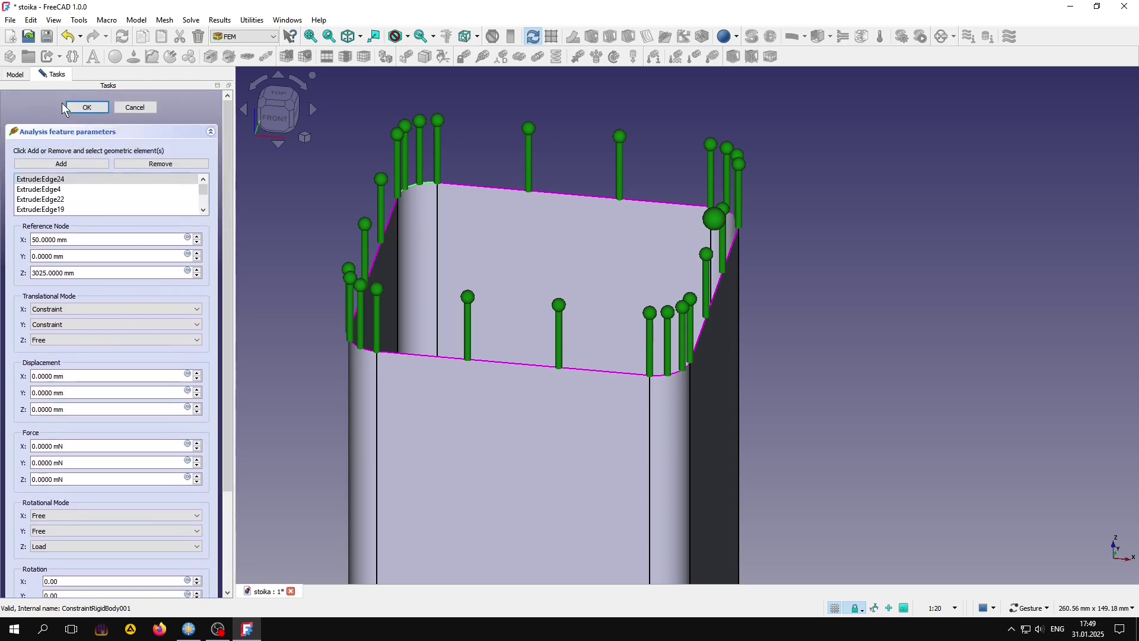
pyautogui.click(69, 107)
# Write the CalculiX .inp input file from the solver and open it for reading.
pyautogui.click(97, 239)
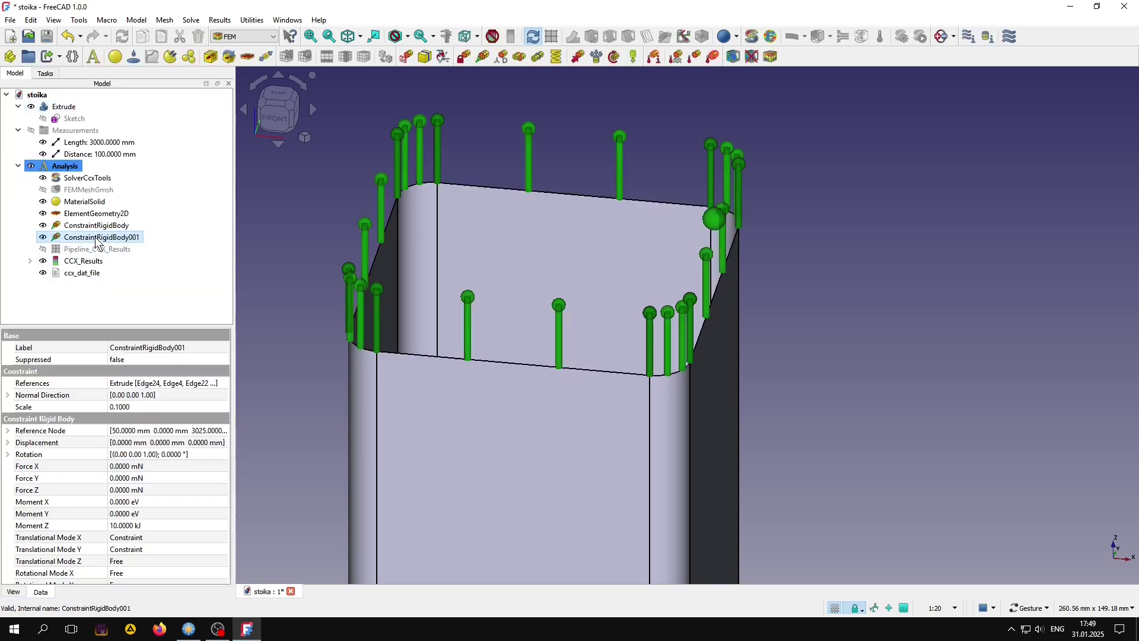
pyautogui.scroll(-1, 230, 502)
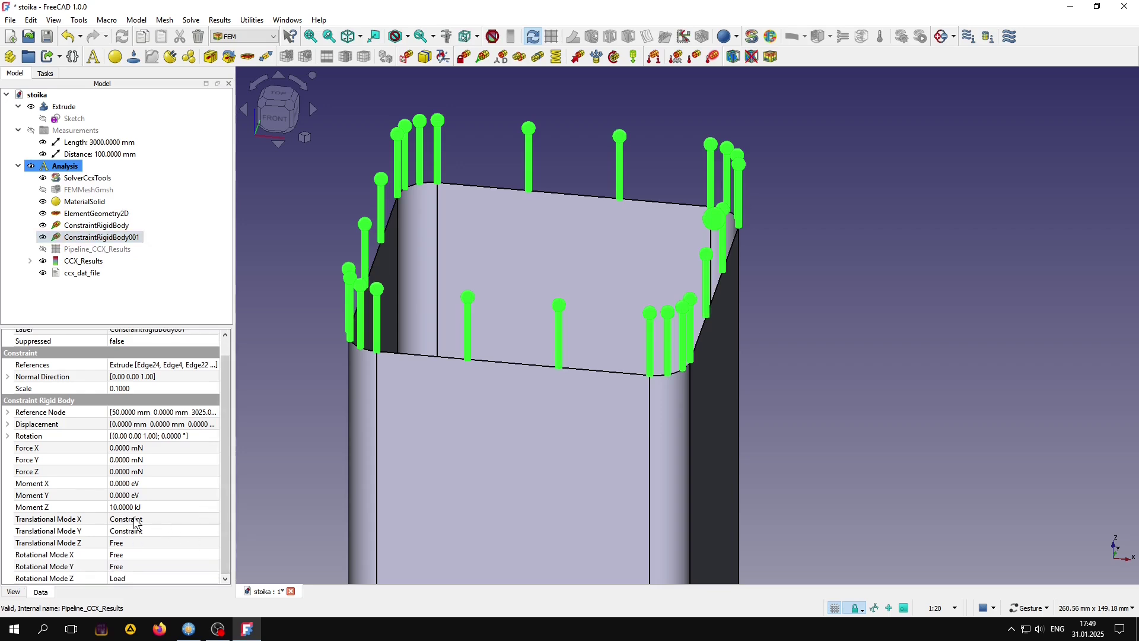
pyautogui.scroll(1, 225, 525)
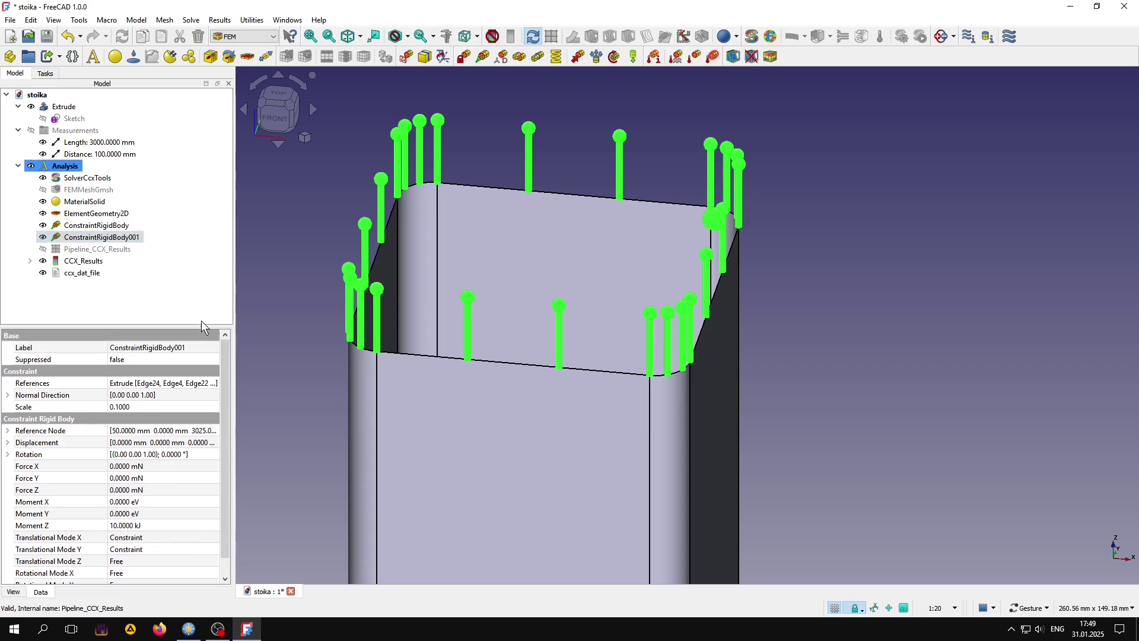
pyautogui.click(87, 178)
pyautogui.doubleClick(87, 178)
pyautogui.click(68, 246)
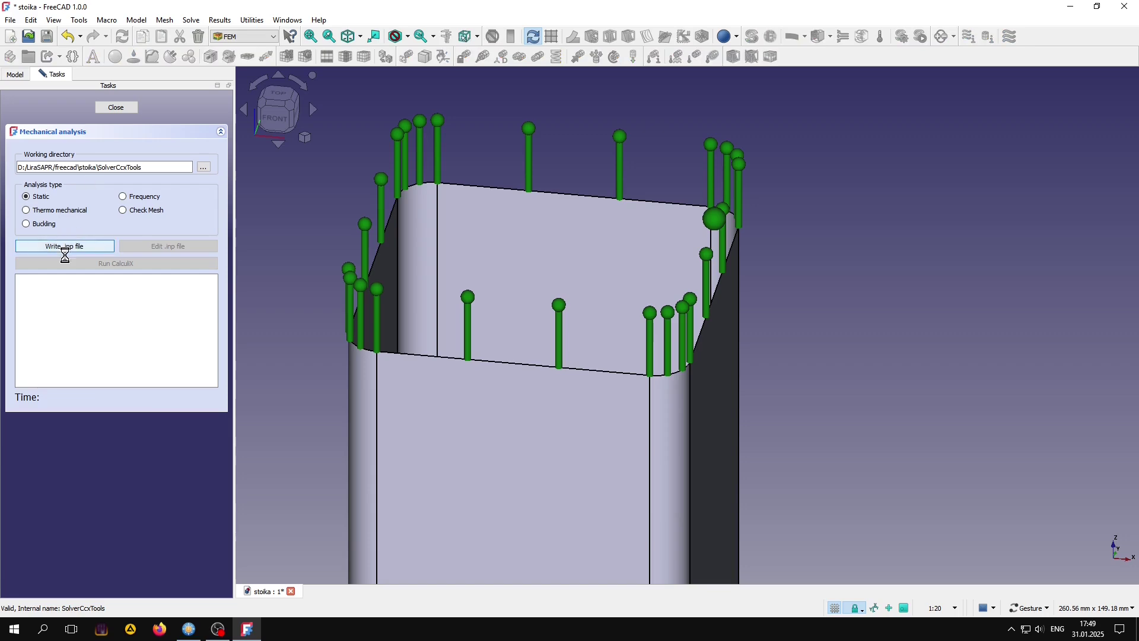
pyautogui.click(177, 241)
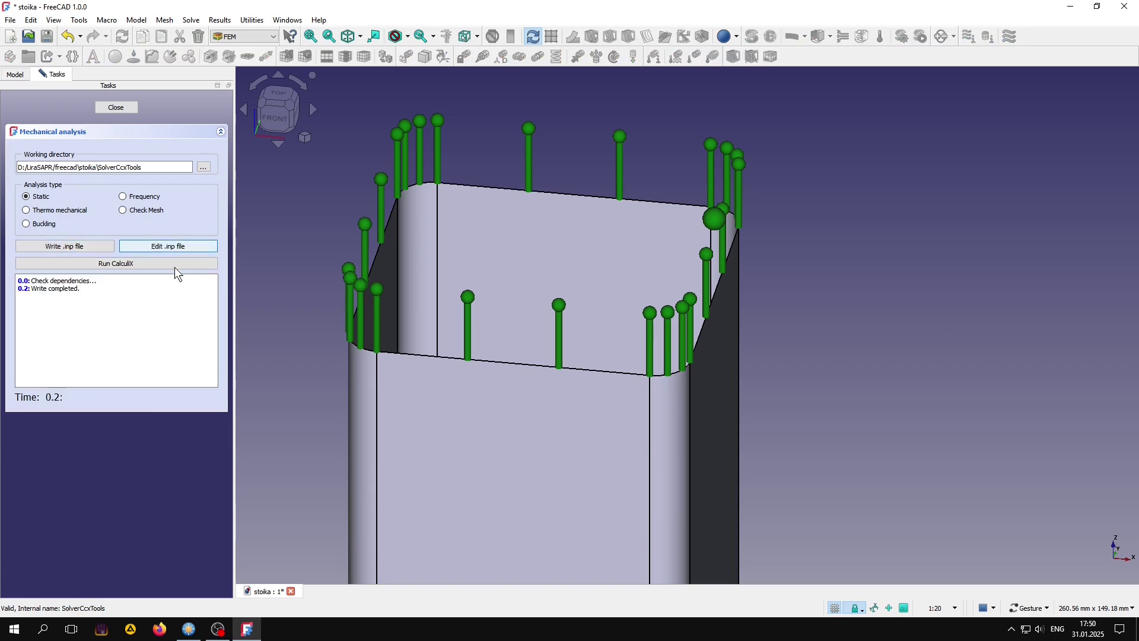
# Check the *CLOAD line exports the Z moment as 10000000 N·mm.
pyautogui.moveTo(1133, 84); pyautogui.dragTo(1135, 569)
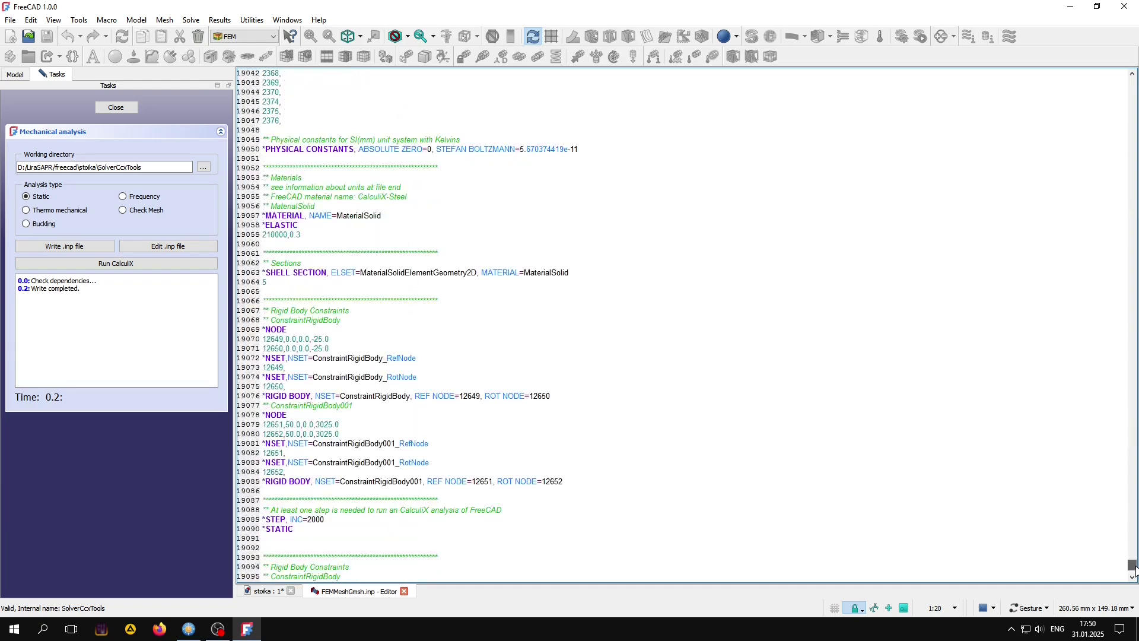
pyautogui.scroll(-6, 871, 490)
pyautogui.scroll(-8, 880, 508)
pyautogui.scroll(-10, 879, 507)
pyautogui.scroll(3, 881, 510)
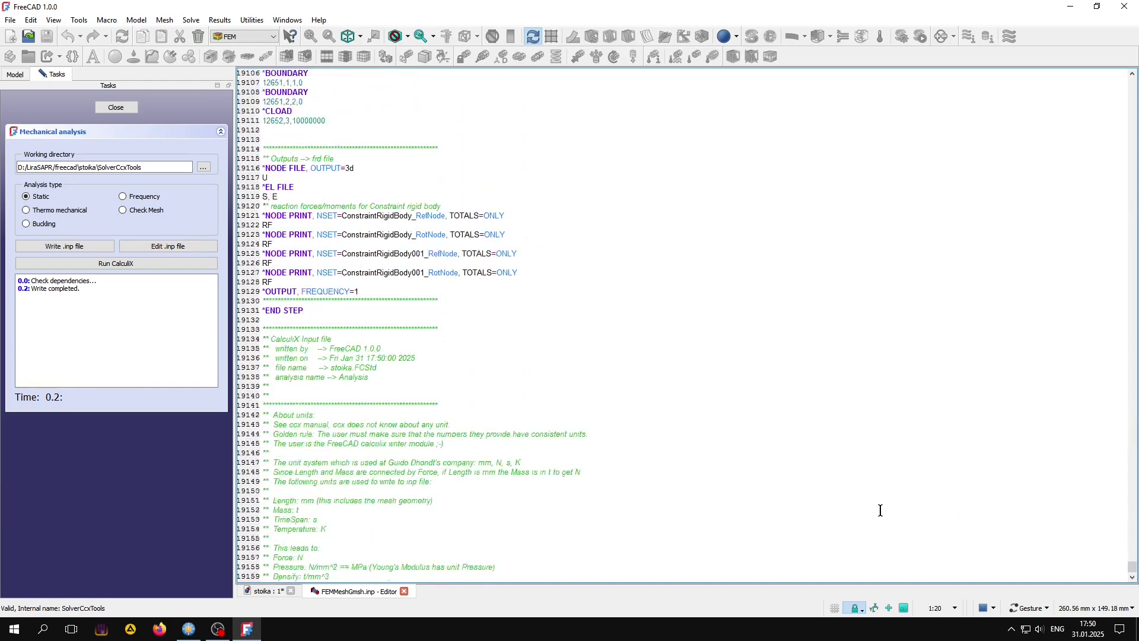
pyautogui.scroll(6, 881, 510)
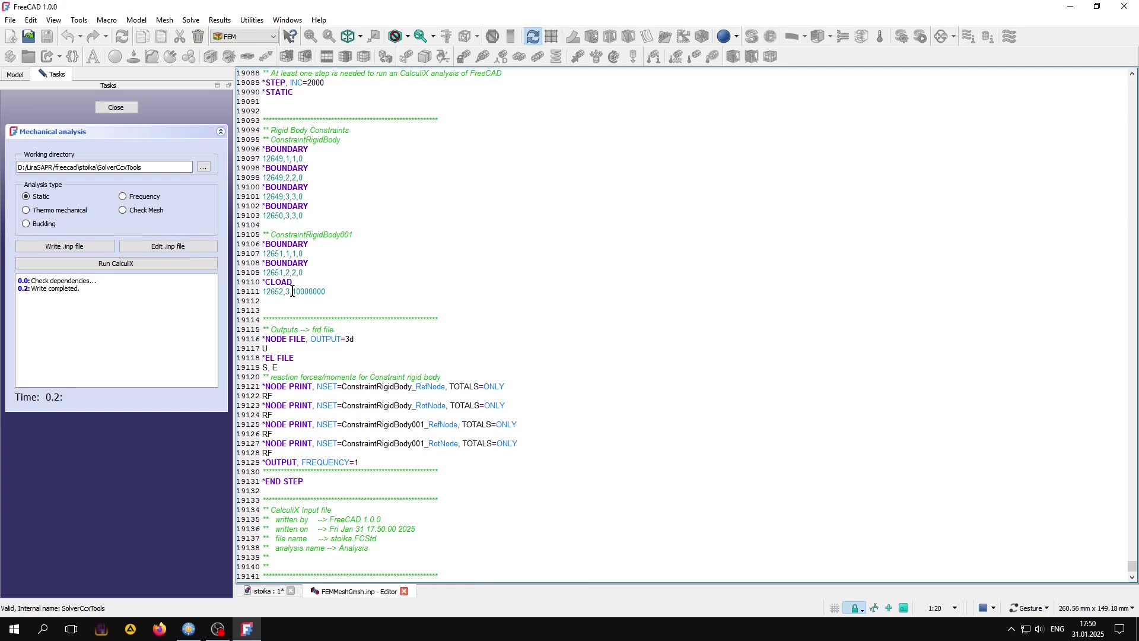
pyautogui.moveTo(293, 291); pyautogui.dragTo(336, 290)
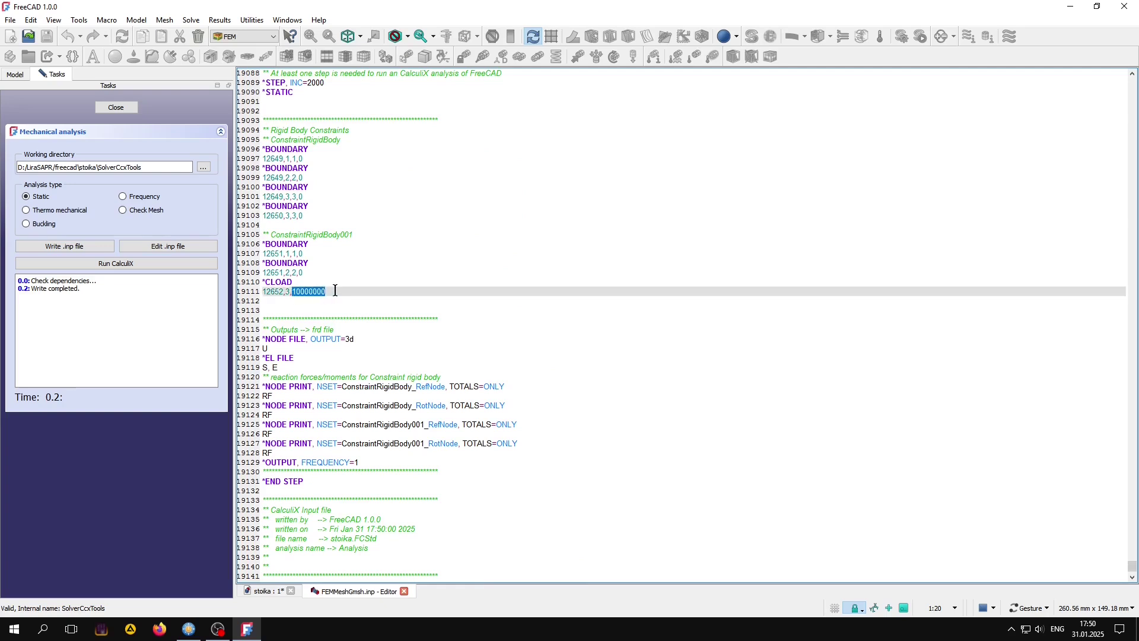
pyautogui.click(314, 291)
pyautogui.moveTo(313, 292); pyautogui.dragTo(341, 291)
pyautogui.click(338, 290)
# Confirm the units comments give mm as the length unit, then reselect the 10000000 moment value.
pyautogui.scroll(-6, 386, 345)
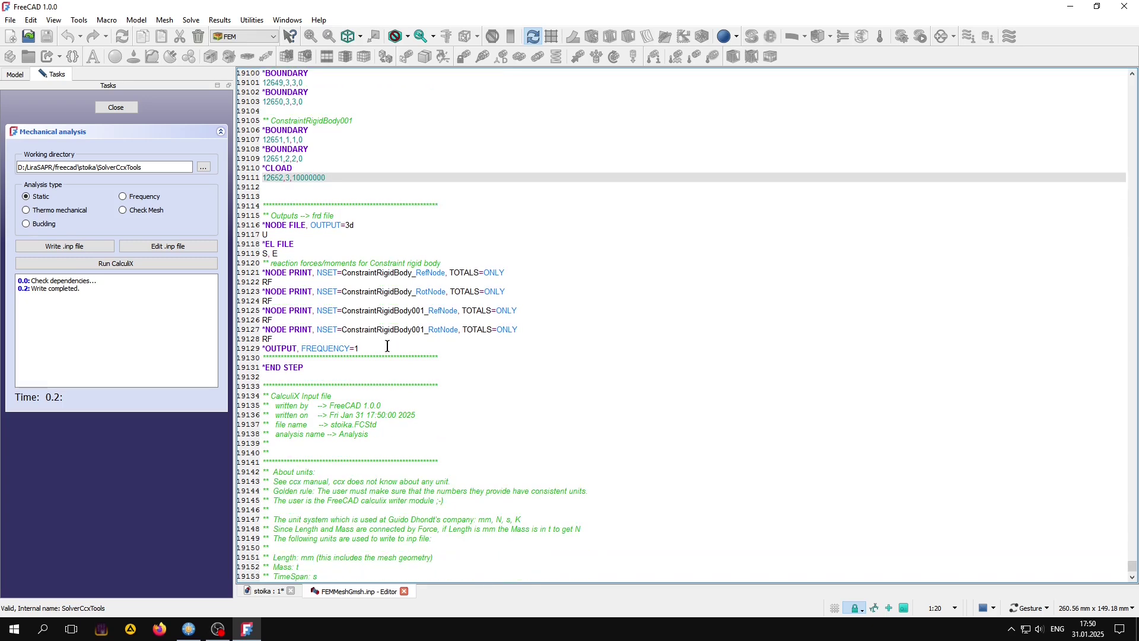
pyautogui.scroll(-1, 409, 434)
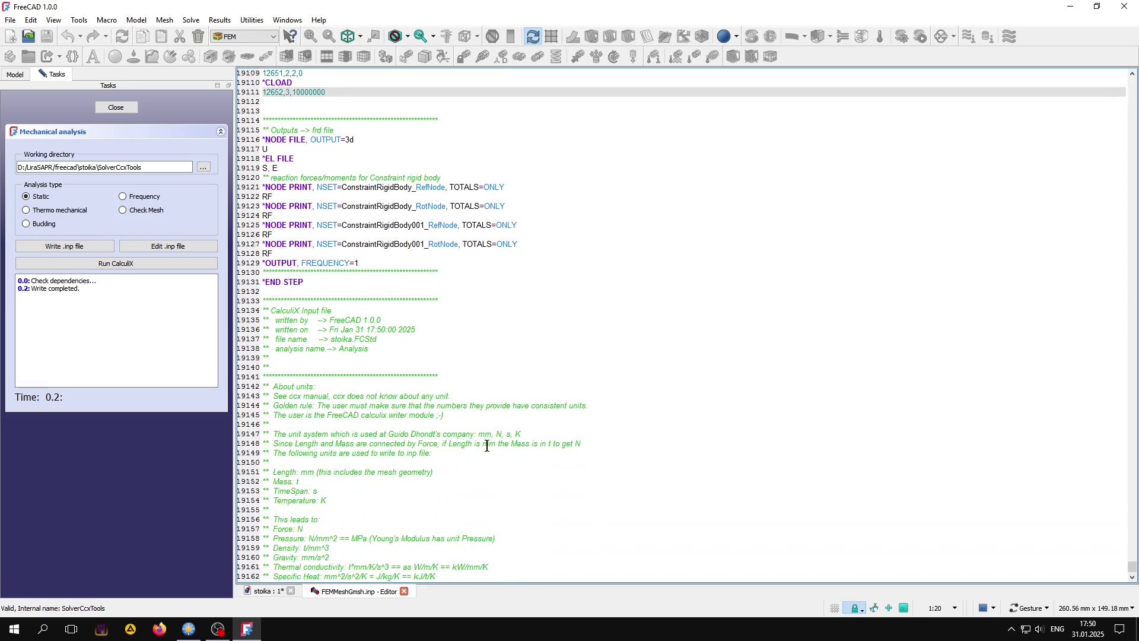
pyautogui.moveTo(479, 436); pyautogui.dragTo(492, 436)
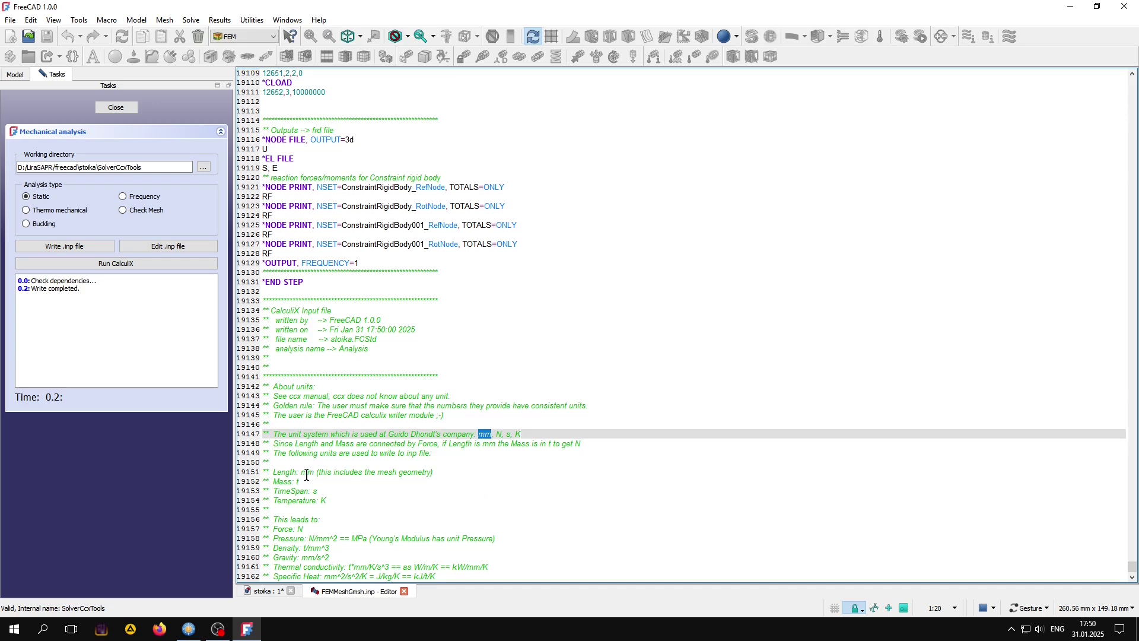
pyautogui.moveTo(302, 473); pyautogui.dragTo(312, 473)
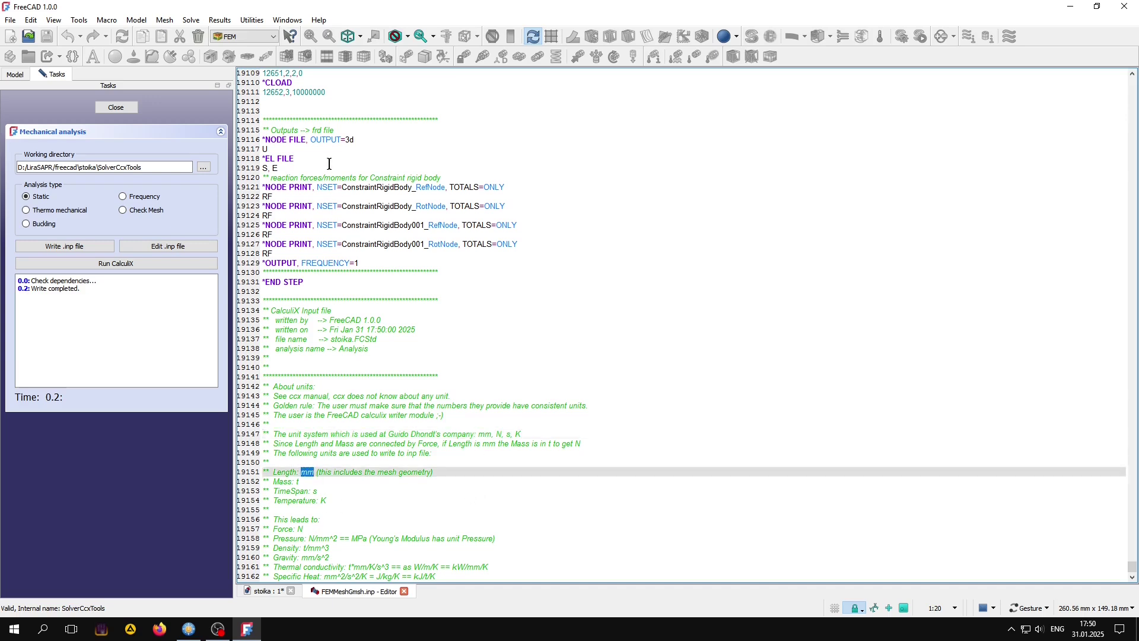
pyautogui.scroll(1, 329, 164)
pyautogui.scroll(4, 306, 215)
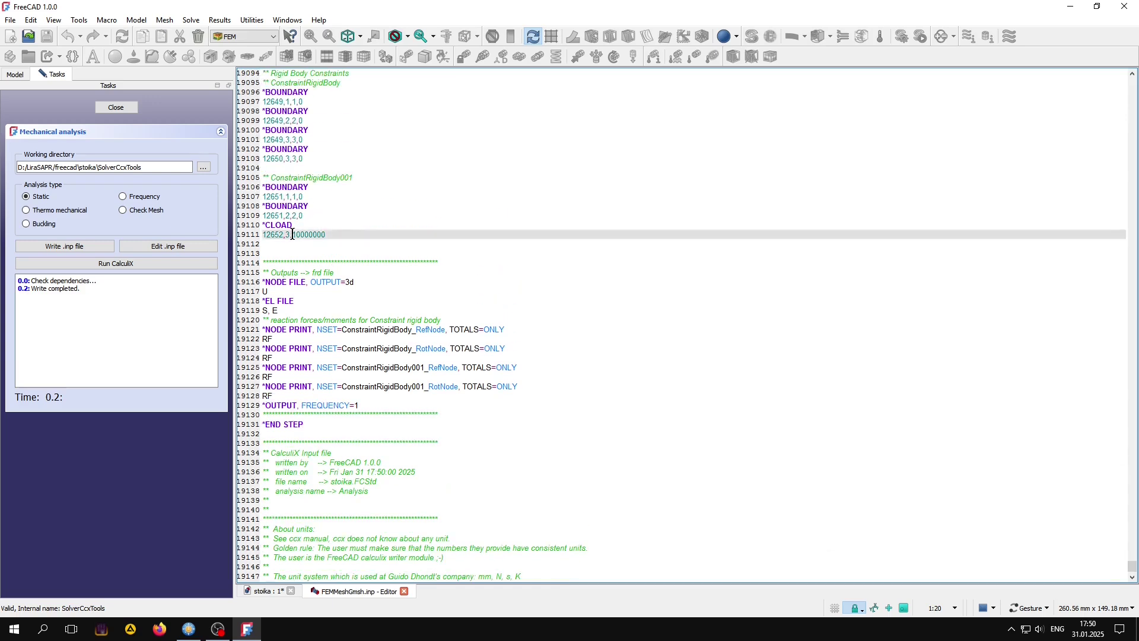
pyautogui.doubleClick(295, 234)
# Close the .inp editor, run the CalculiX solve without errors, and close the analysis panel.
pyautogui.click(339, 235)
pyautogui.click(404, 591)
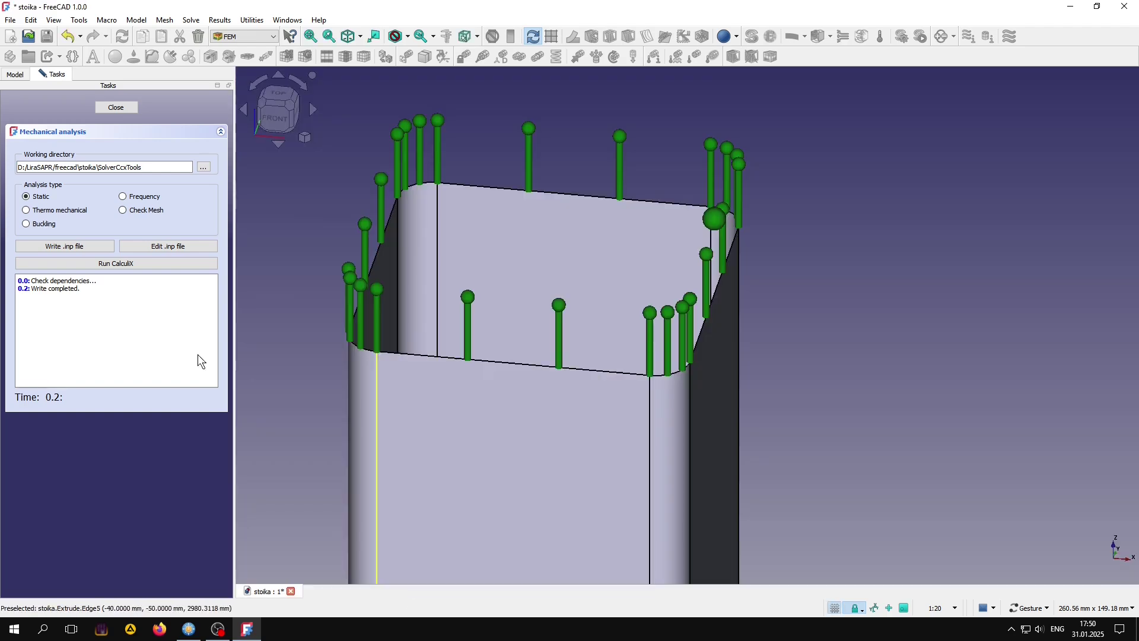
pyautogui.click(115, 268)
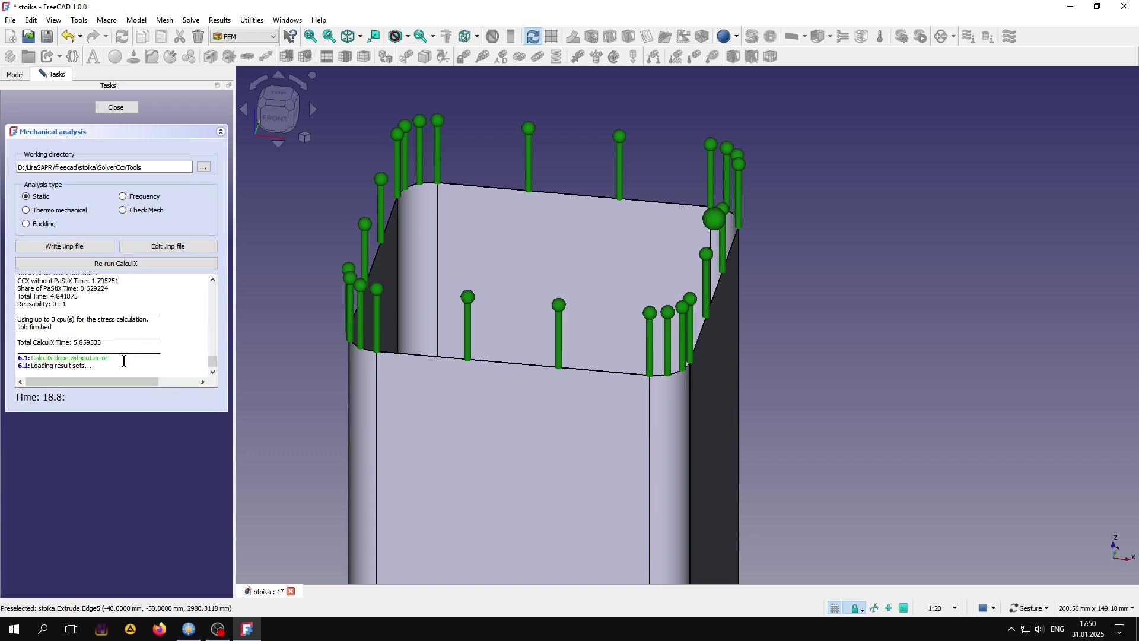
pyautogui.click(113, 109)
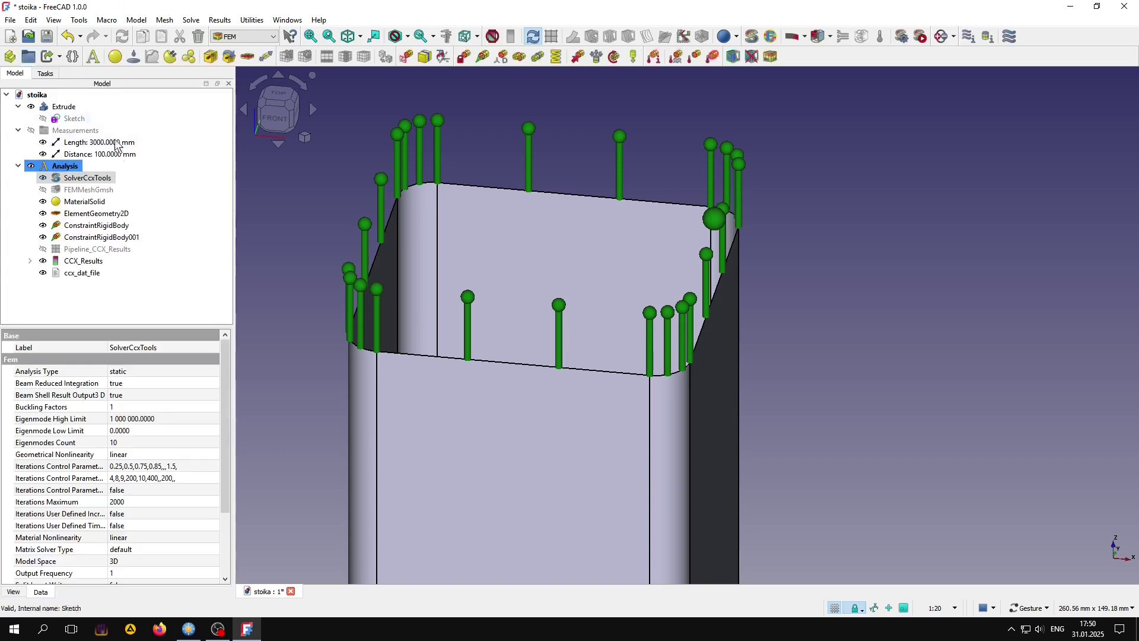
# Show CCX_Results as von Mises stress (142.795–348.319 MPa) in top view.
pyautogui.doubleClick(151, 257)
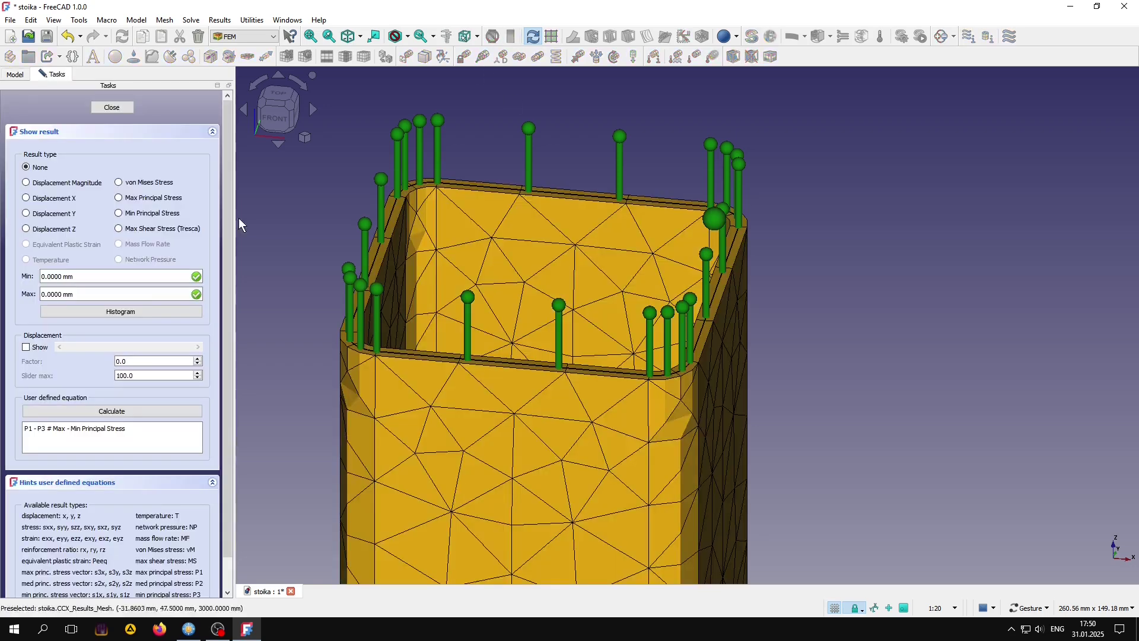
pyautogui.click(122, 182)
pyautogui.click(279, 95)
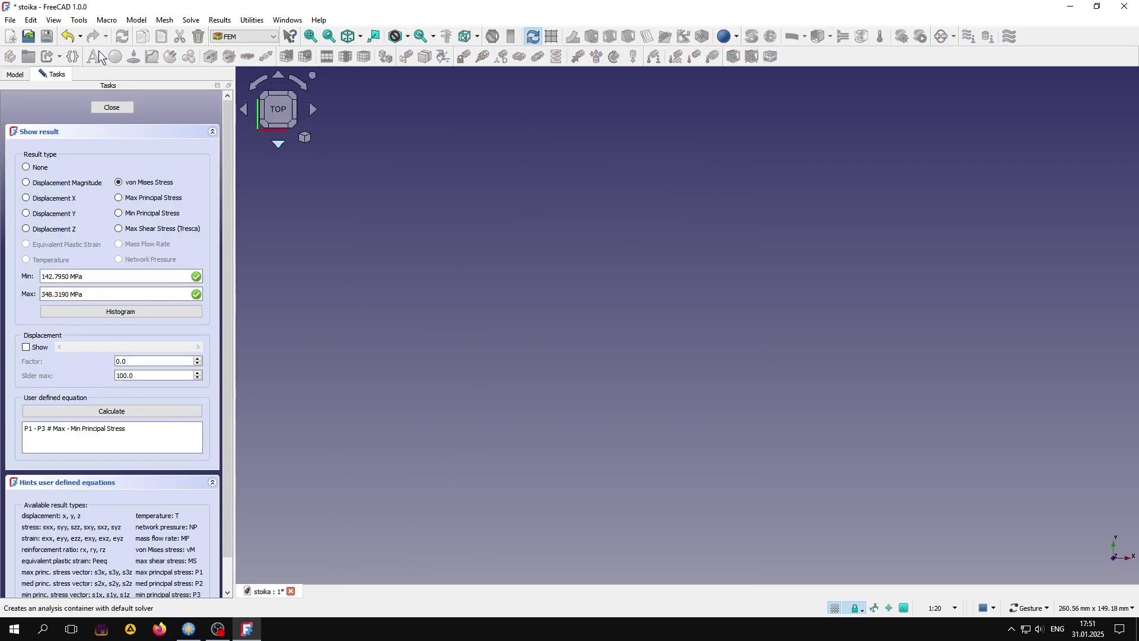
pyautogui.scroll(3, 647, 320)
pyautogui.scroll(3, 635, 297)
pyautogui.scroll(3, 639, 301)
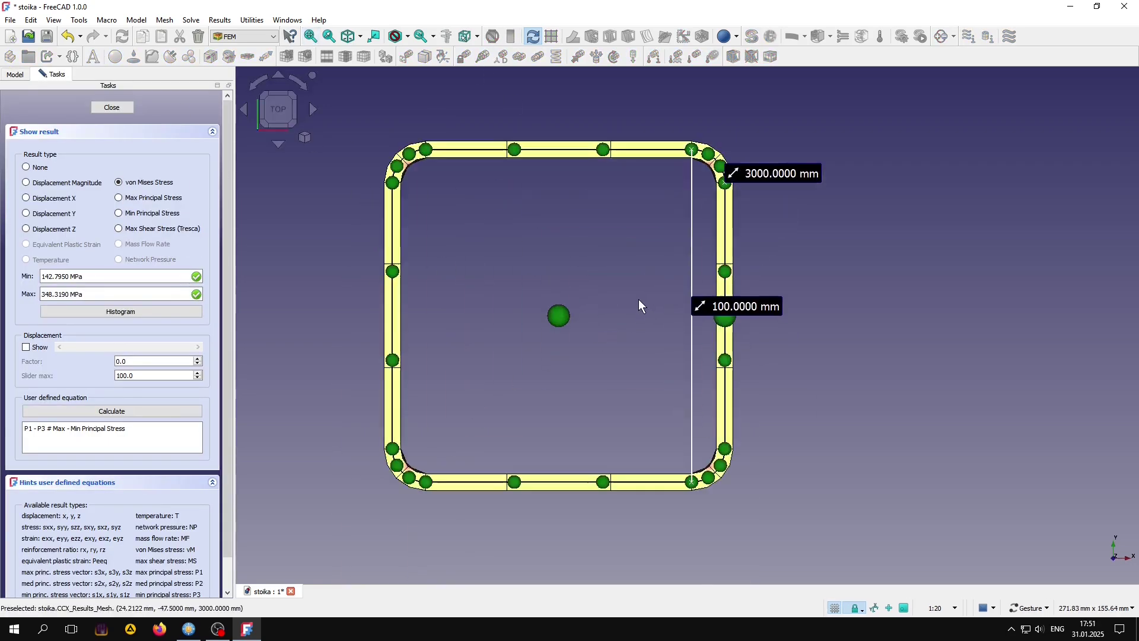
# Hide the Measurements in the model tree and enable the displaced-shape display.
pyautogui.click(15, 74)
pyautogui.click(30, 131)
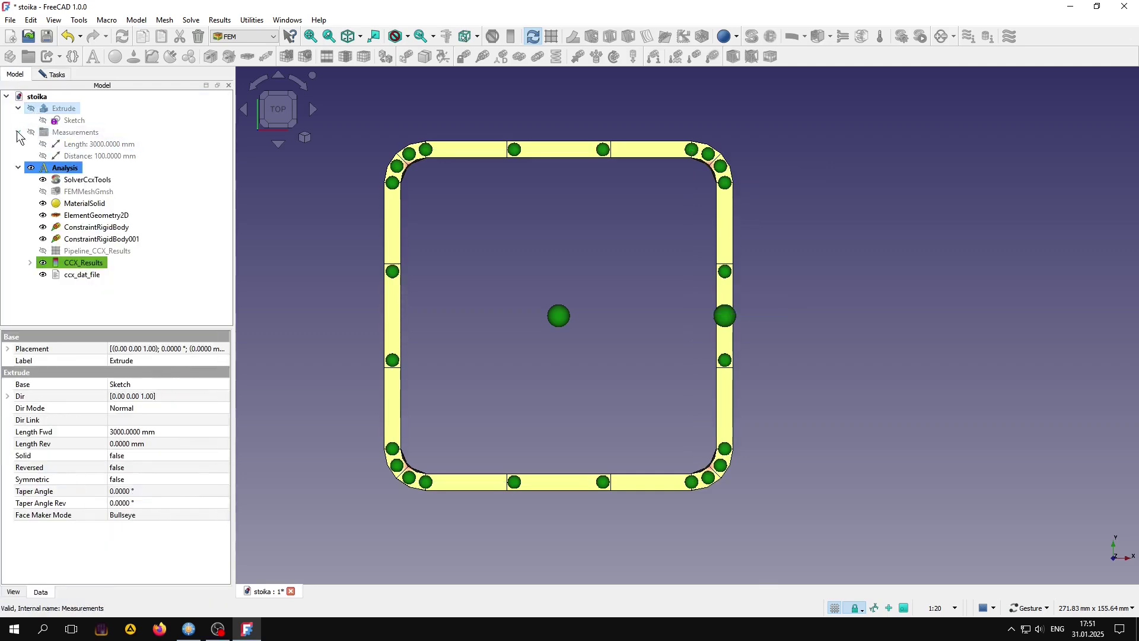
pyautogui.click(52, 74)
pyautogui.scroll(-2, 550, 331)
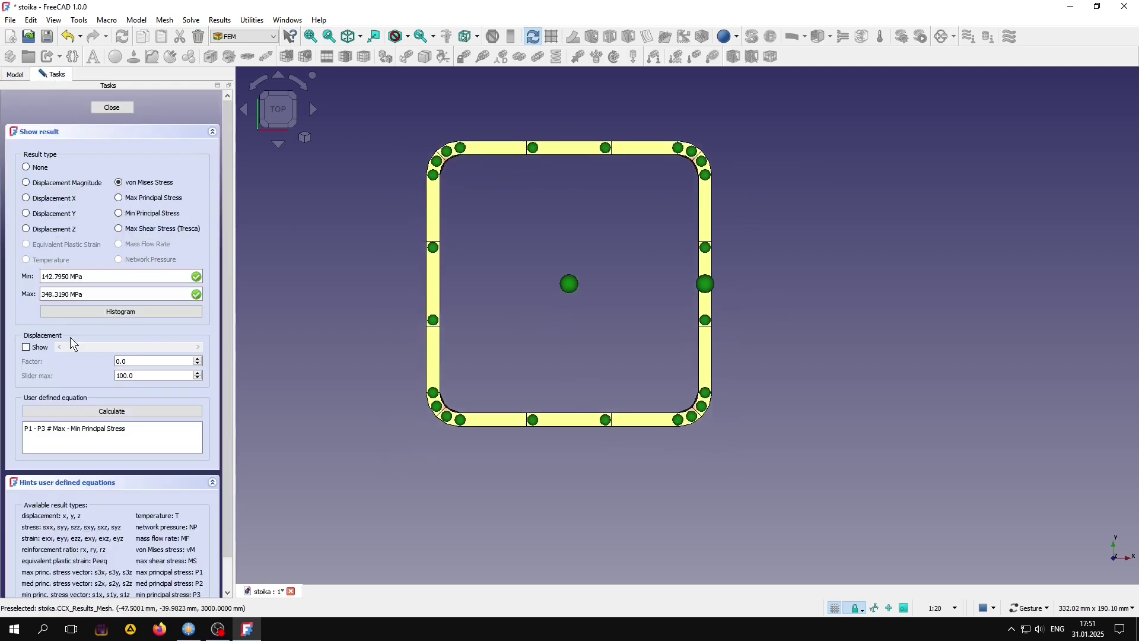
pyautogui.click(26, 347)
# Set the displacement slider maximum to 10, exaggerate the twist, then return the factor to zero.
pyautogui.doubleClick(116, 376)
pyautogui.write('10')
pyautogui.moveTo(69, 347); pyautogui.dragTo(202, 351)
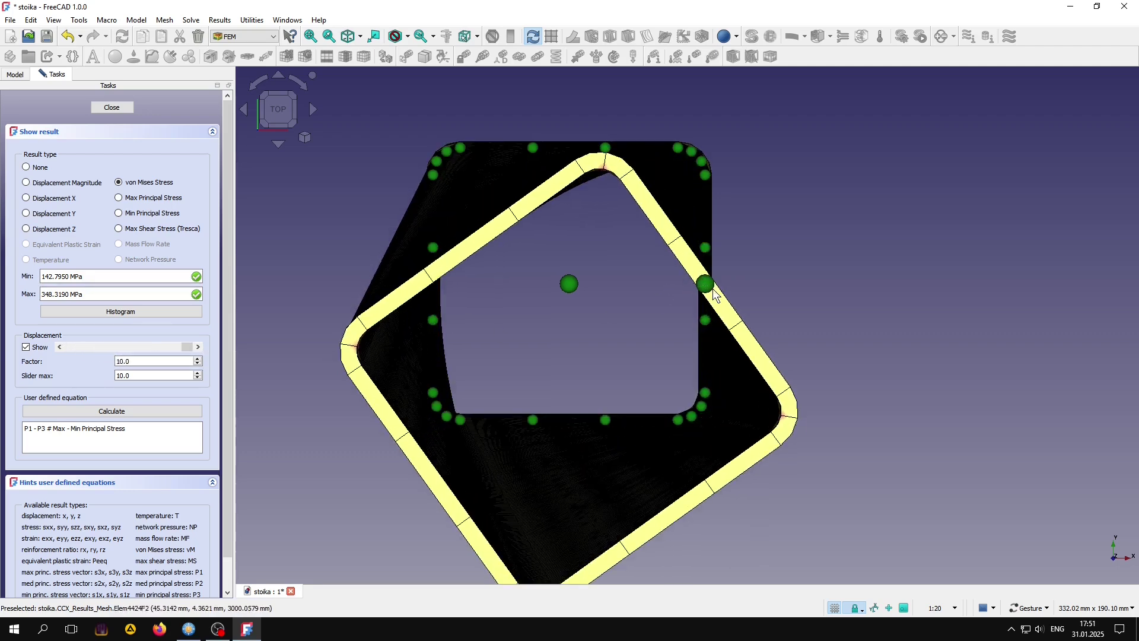
pyautogui.moveTo(187, 347); pyautogui.dragTo(60, 349)
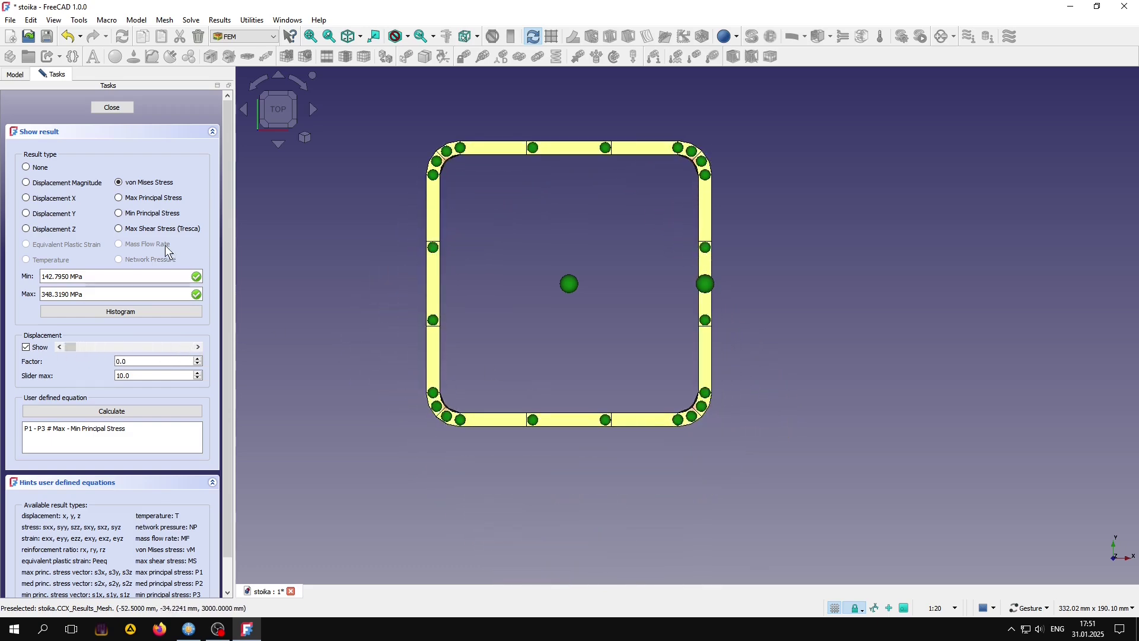
# Show Min Principal Stress (−201.3860 to −77.2757 MPa) and orbit to view the full column.
pyautogui.scroll(-1, 589, 315)
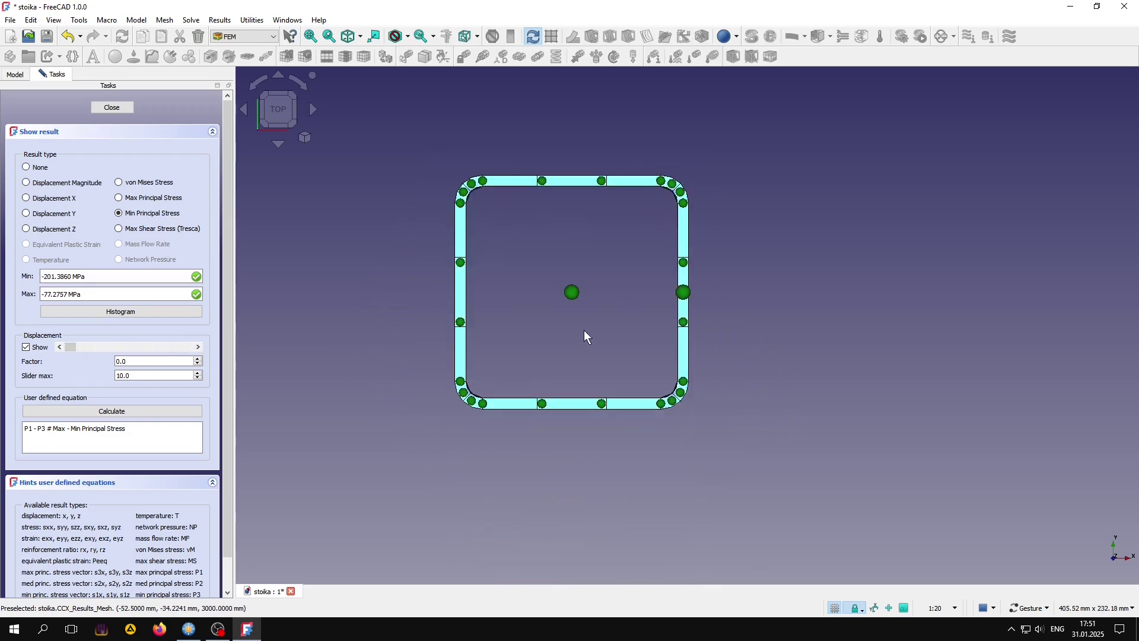
pyautogui.scroll(-2, 584, 330)
pyautogui.scroll(-3, 585, 328)
pyautogui.moveTo(589, 400); pyautogui.dragTo(585, 350)
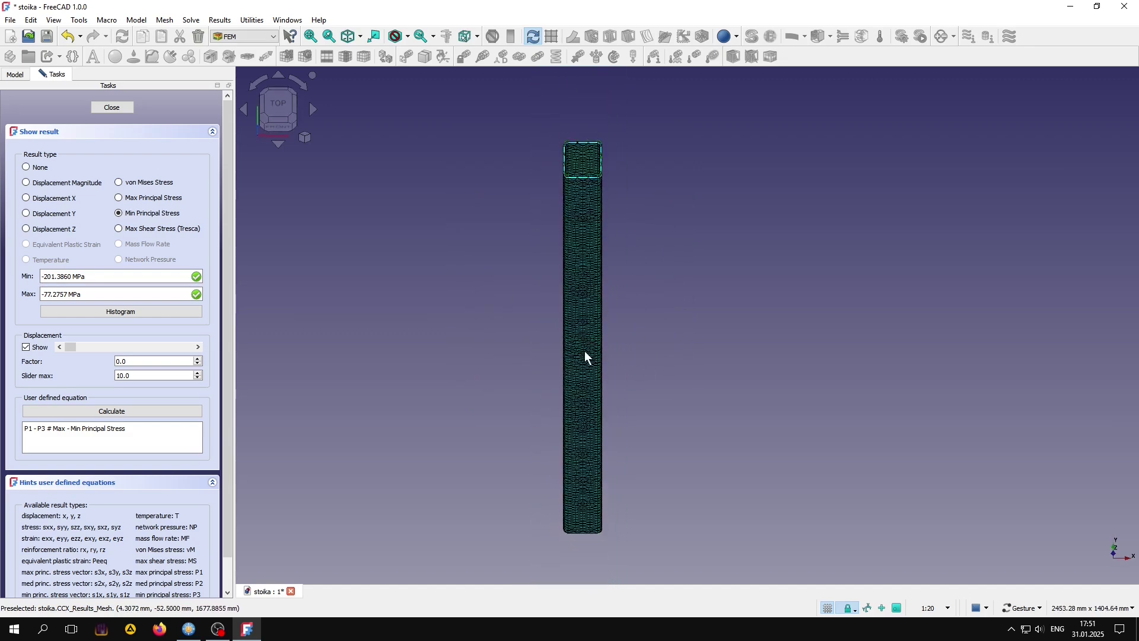